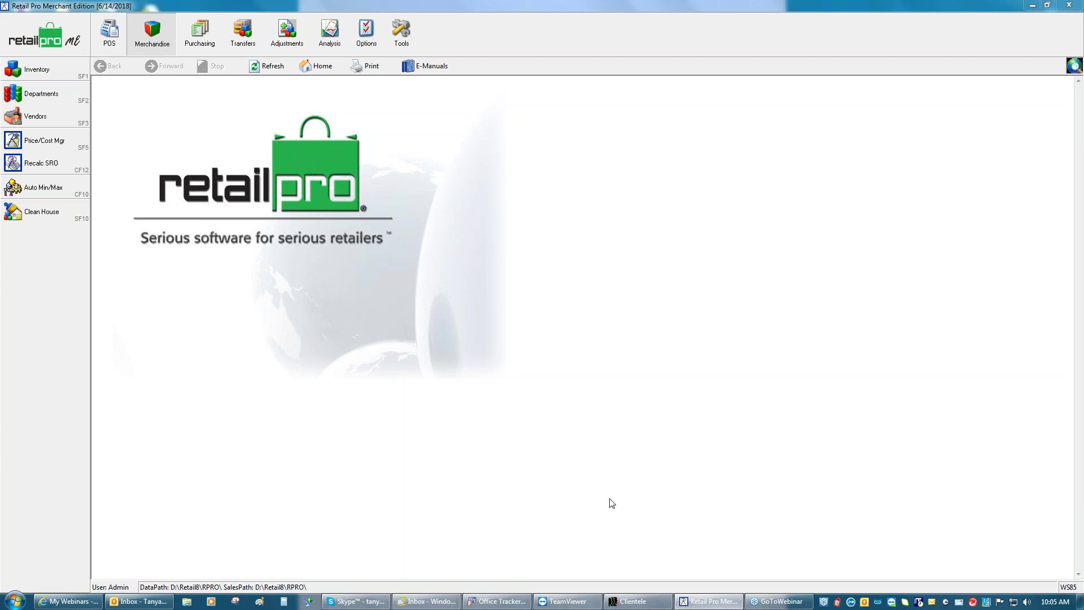
- Open the active sales orders list from the point-of-sale area and bring up its Page Manager
{"action": "left_click", "coordinate": [113, 46]}
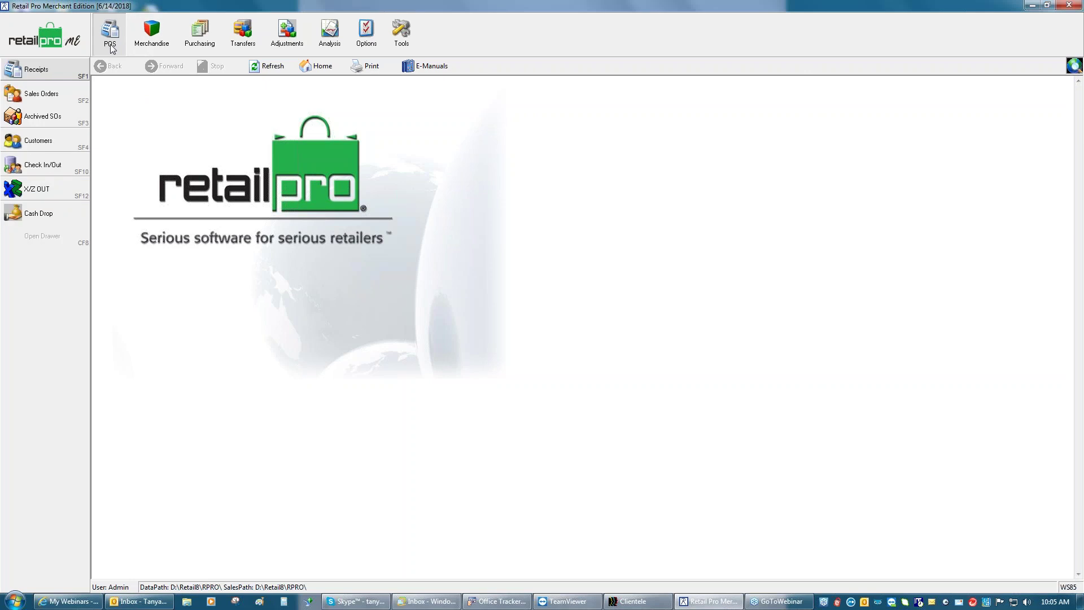
{"action": "left_click", "coordinate": [55, 90]}
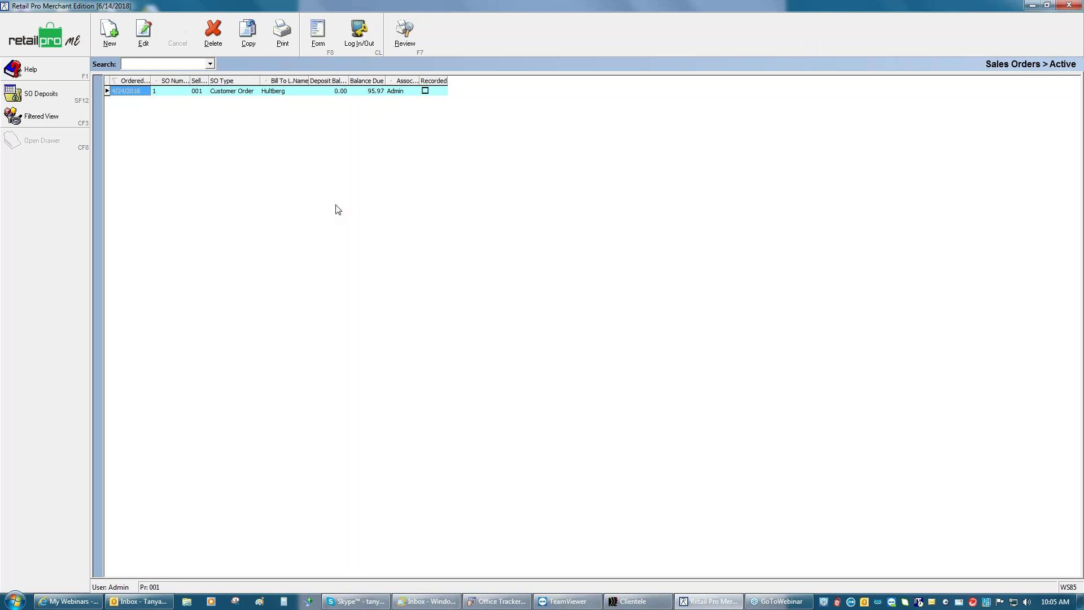
{"action": "right_click", "coordinate": [438, 85]}
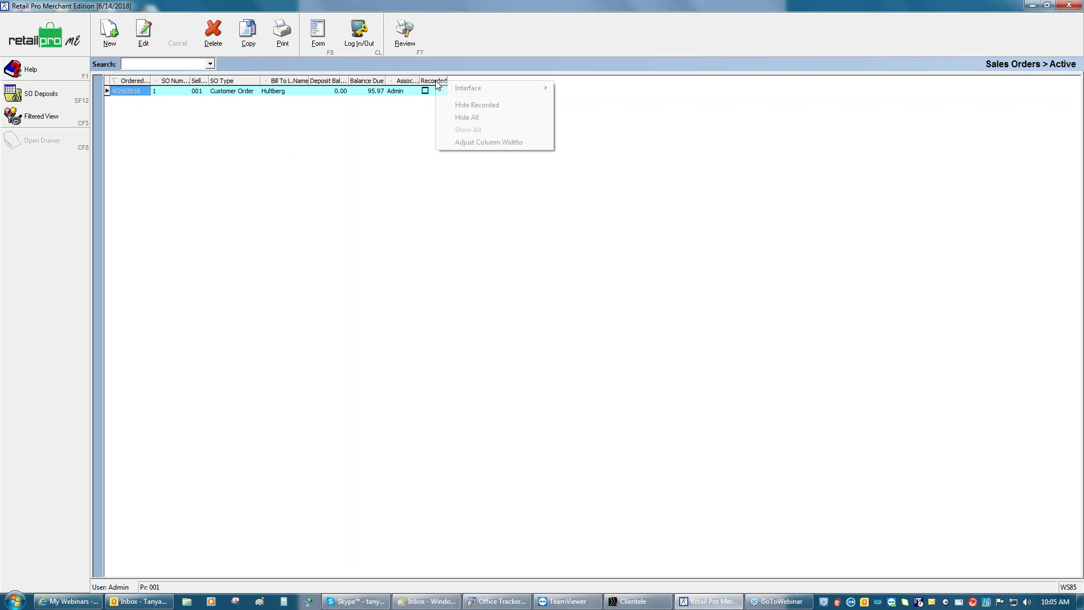
{"action": "mouse_move", "coordinate": [536, 88]}
{"action": "left_click", "coordinate": [581, 101]}
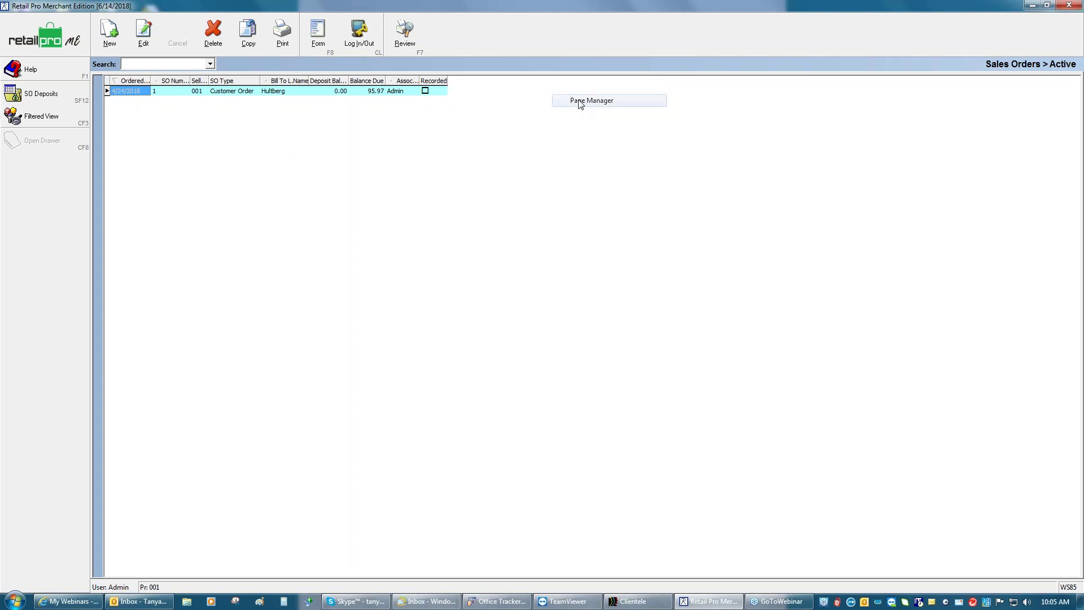
- Add the Unfilled % column to the sales orders list in Page Manager and apply the change
{"action": "left_click", "coordinate": [652, 346]}
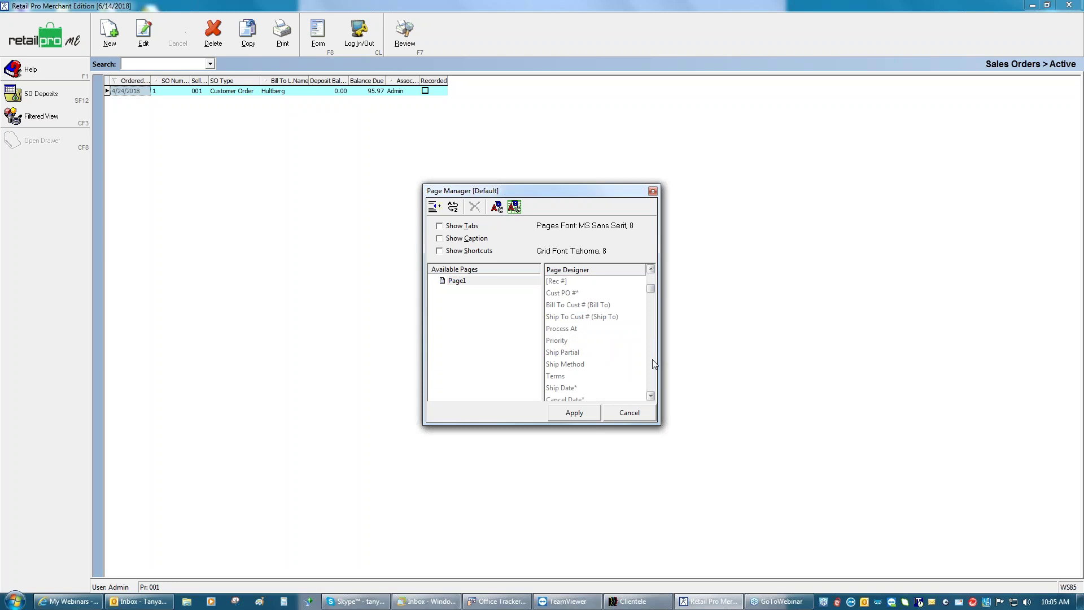
{"action": "left_click", "coordinate": [652, 364]}
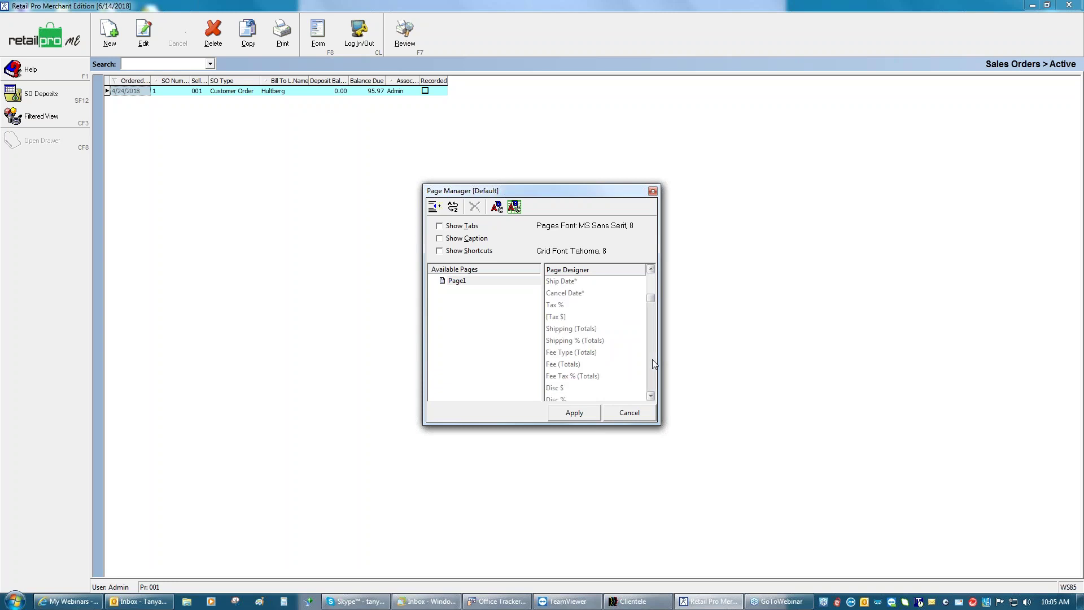
{"action": "left_click", "coordinate": [653, 364]}
{"action": "left_click", "coordinate": [652, 363]}
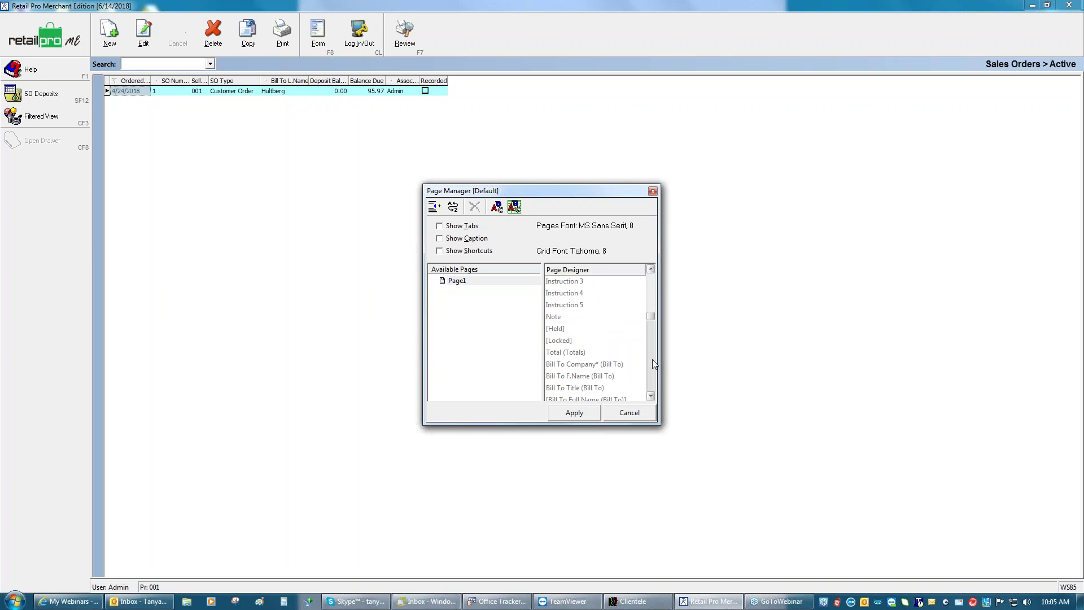
{"action": "left_click", "coordinate": [653, 369]}
{"action": "left_click", "coordinate": [653, 369]}
{"action": "left_click_drag", "start_coordinate": [659, 389], "coordinate": [659, 391]}
{"action": "left_click", "coordinate": [654, 345]}
{"action": "left_click", "coordinate": [652, 336]}
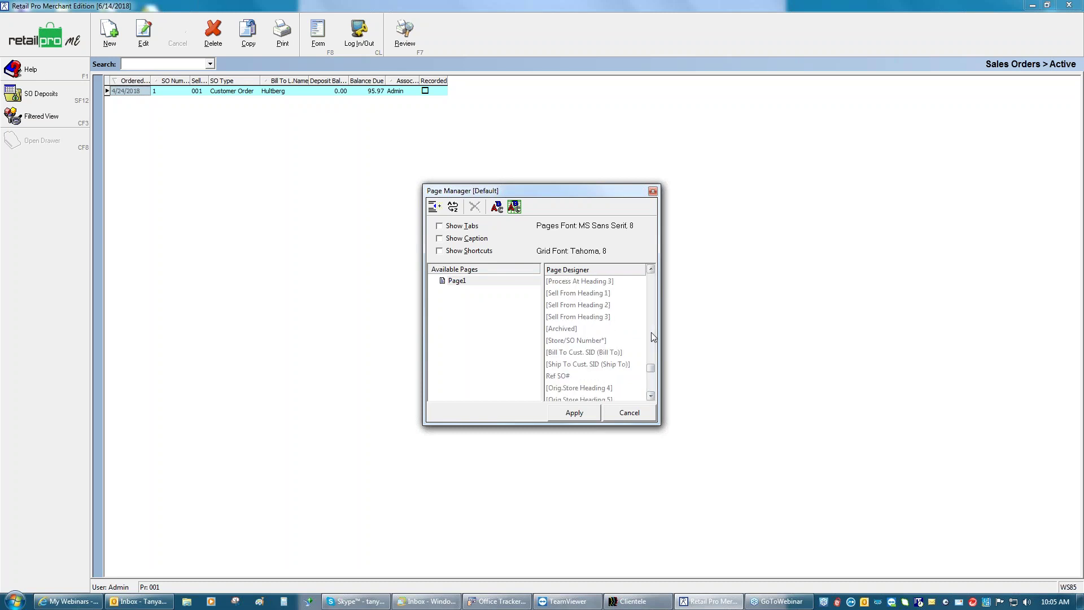
{"action": "left_click", "coordinate": [651, 332]}
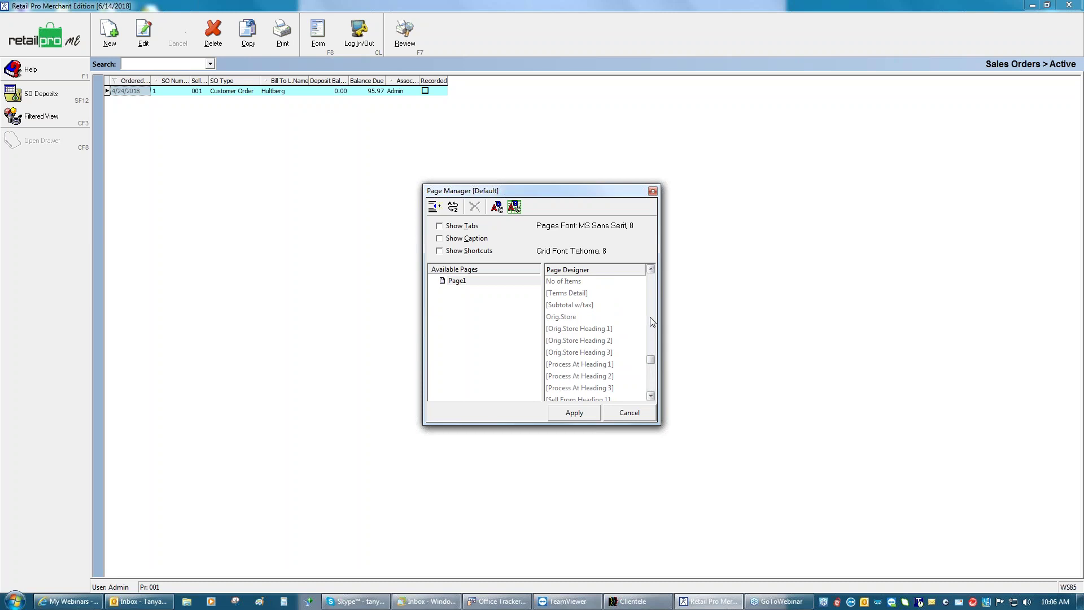
{"action": "left_click", "coordinate": [650, 318]}
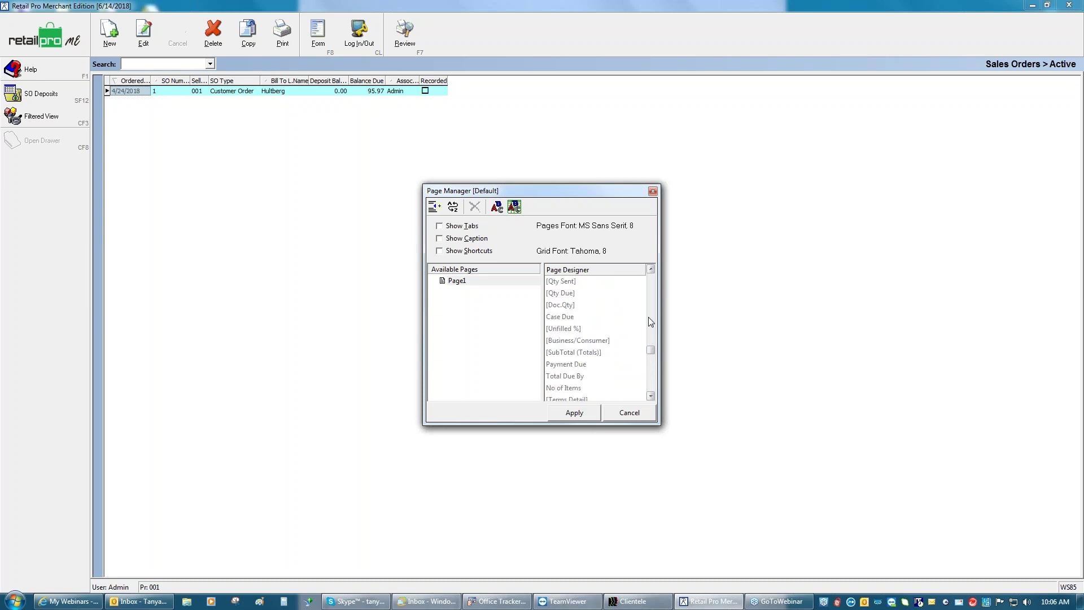
{"action": "double_click", "coordinate": [573, 328]}
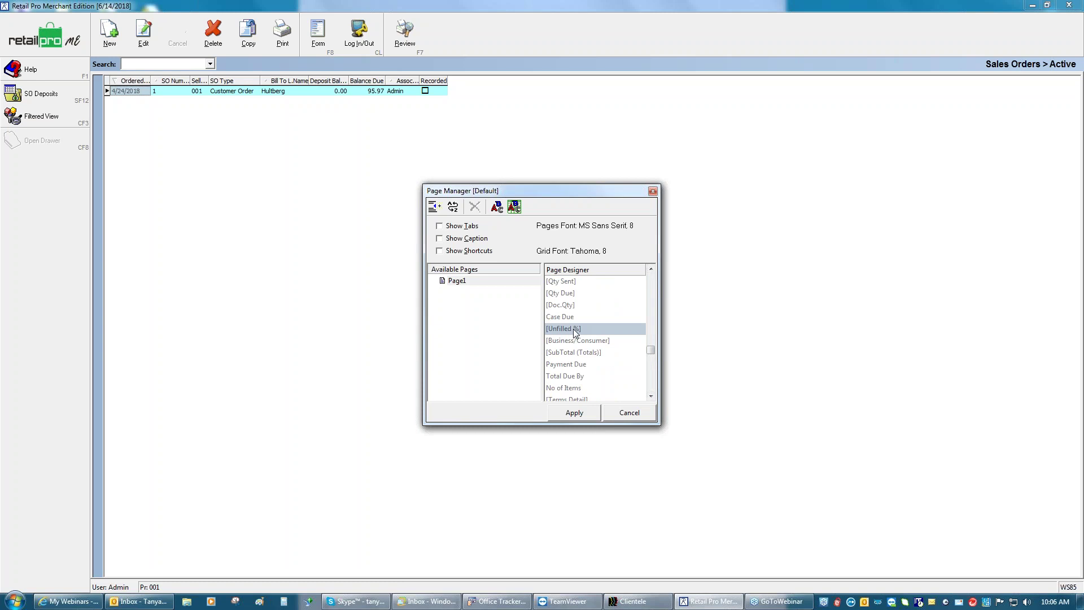
{"action": "left_click", "coordinate": [575, 413]}
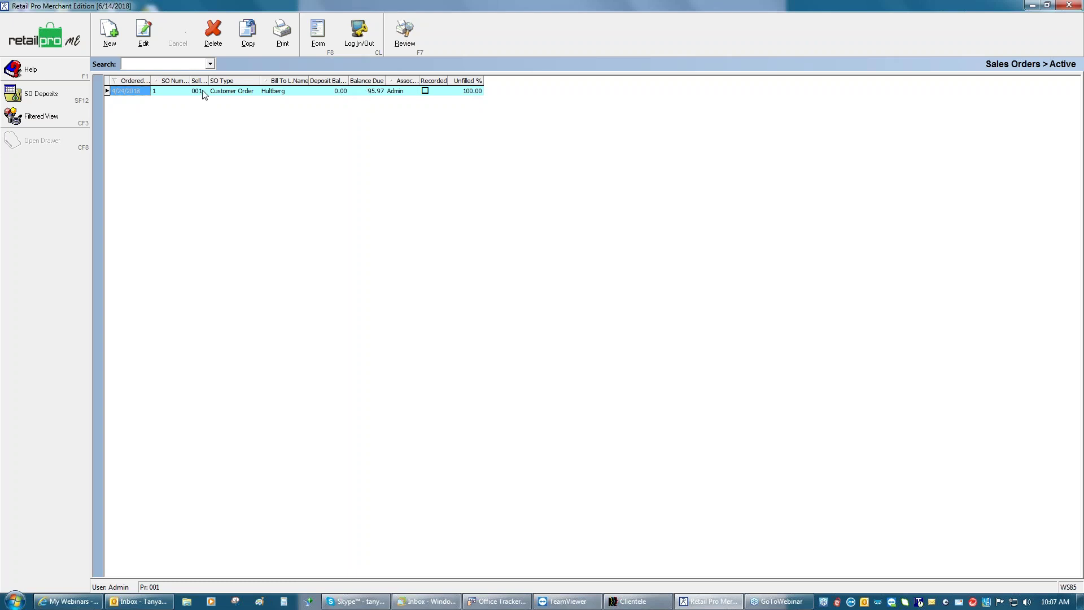
- Create a new sales order of type Customer Order
{"action": "left_click", "coordinate": [117, 38]}
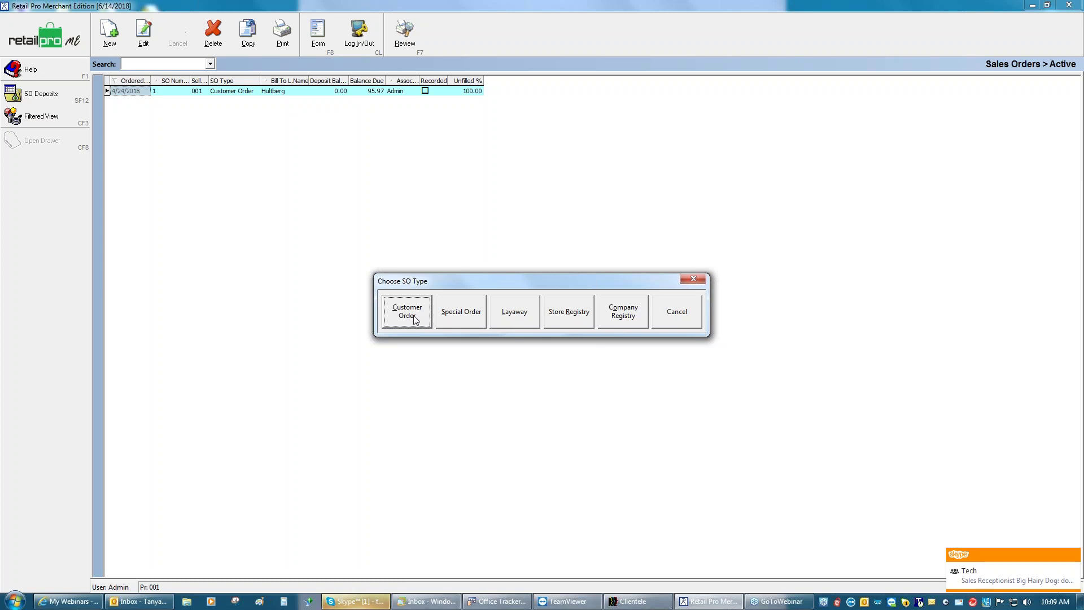
{"action": "left_click", "coordinate": [1075, 559]}
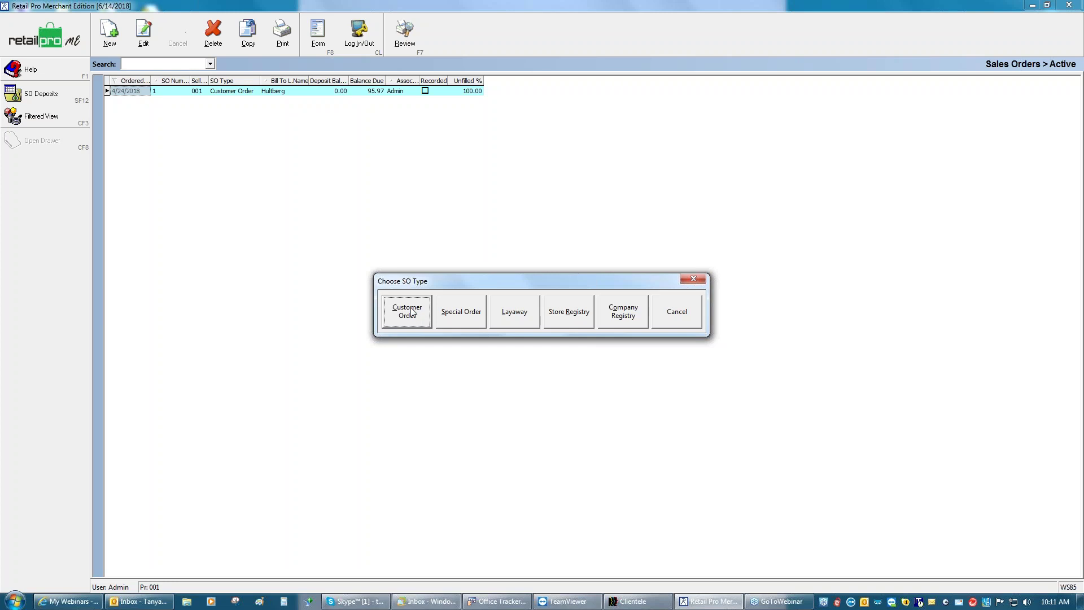
{"action": "left_click", "coordinate": [411, 312]}
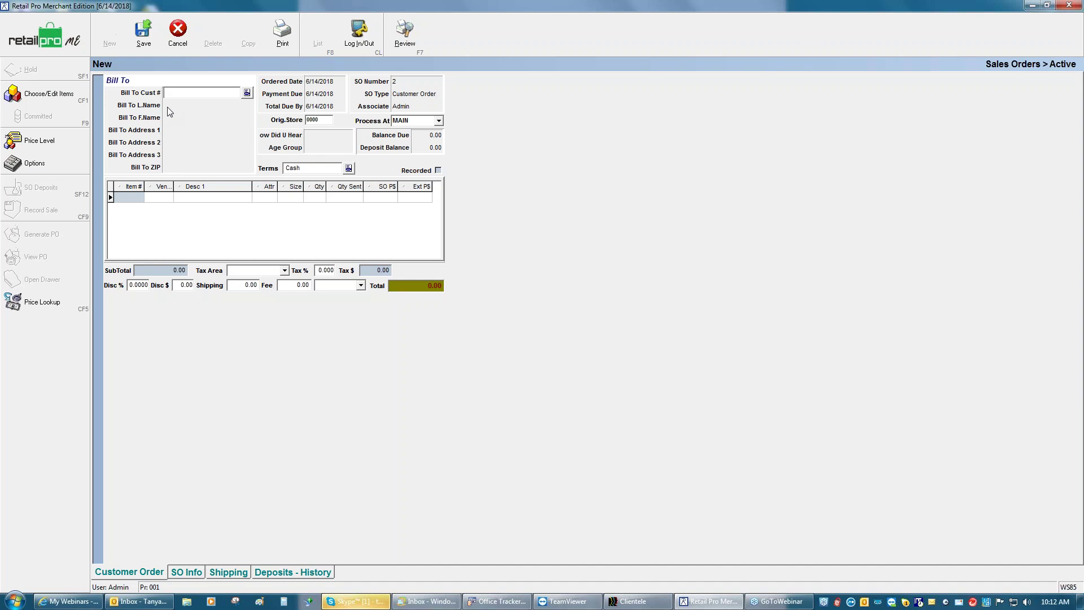
{"action": "key", "text": "Tab"}
{"action": "key", "text": "Tab"}
{"action": "left_click", "coordinate": [173, 130]}
{"action": "left_click", "coordinate": [174, 142]}
{"action": "left_click", "coordinate": [171, 154]}
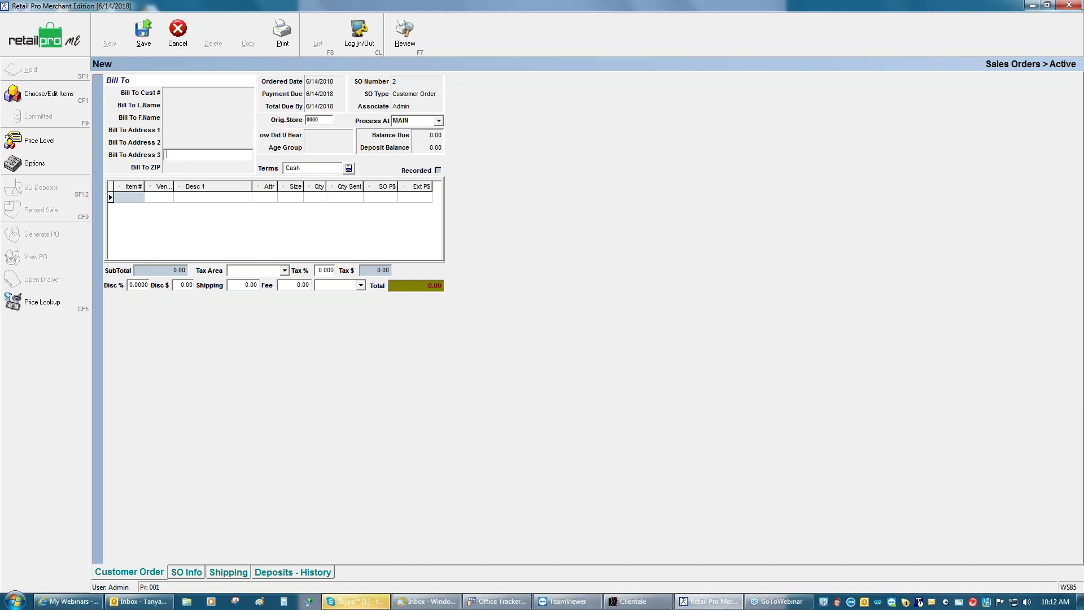
- Fill the Bill To section by choosing the first customer in the customer lookup
{"action": "left_click", "coordinate": [168, 95]}
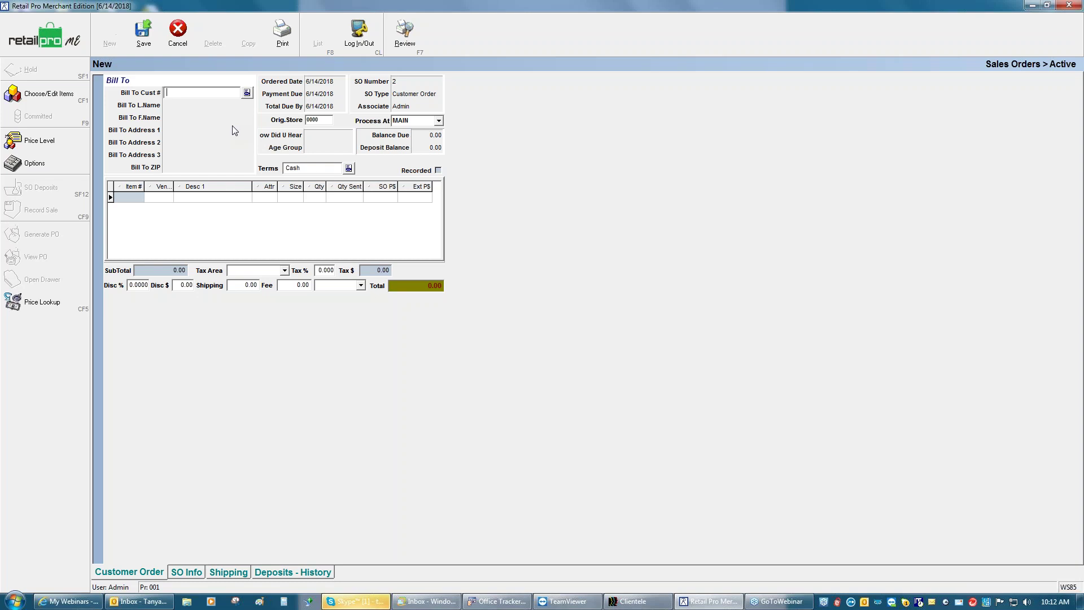
{"action": "left_click", "coordinate": [247, 93]}
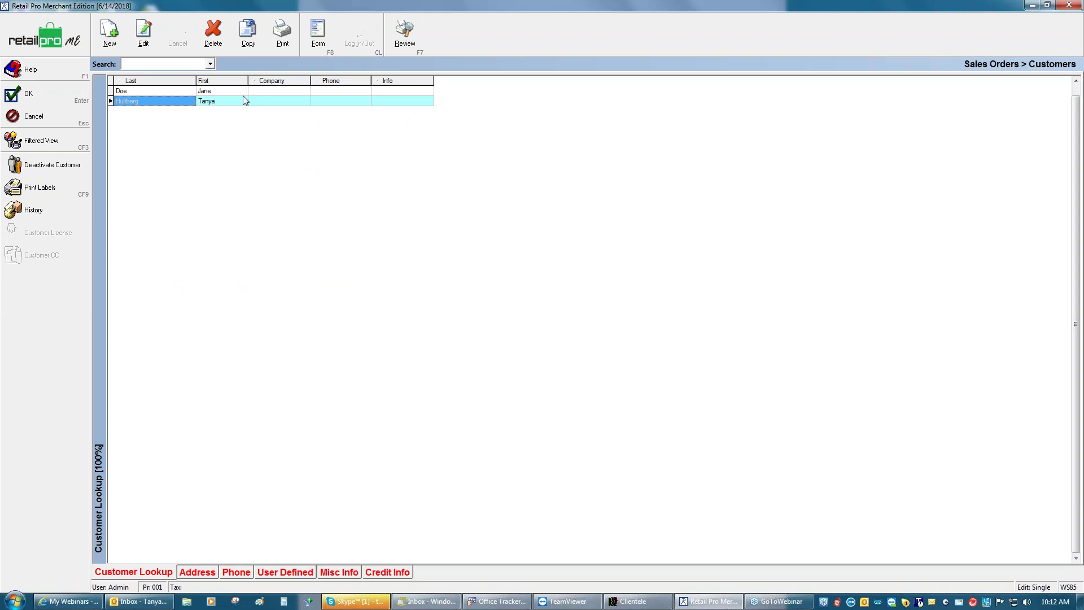
{"action": "left_click", "coordinate": [192, 93]}
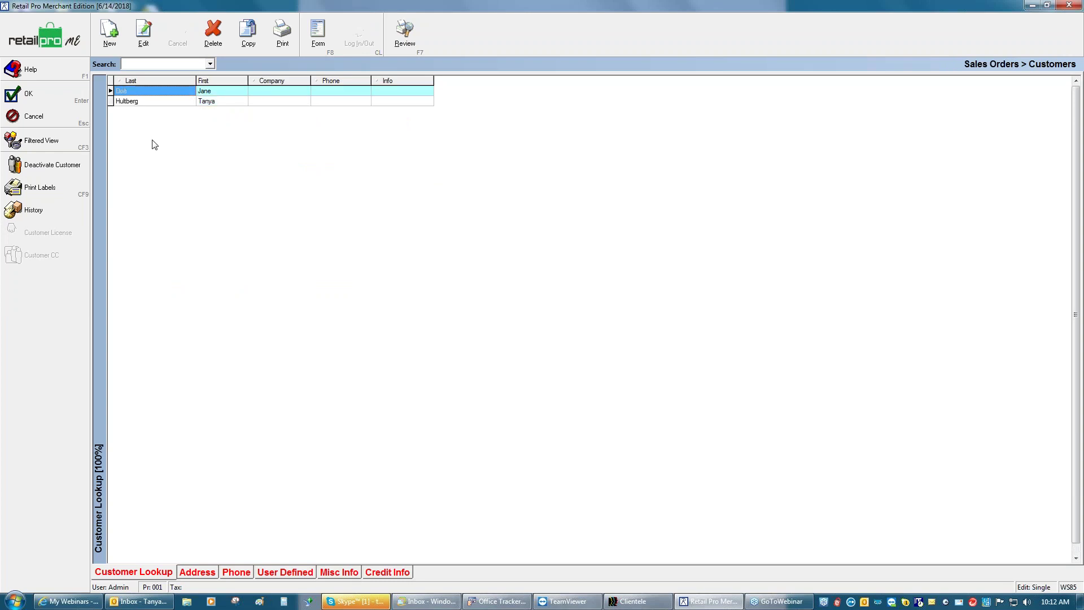
{"action": "left_click", "coordinate": [52, 94]}
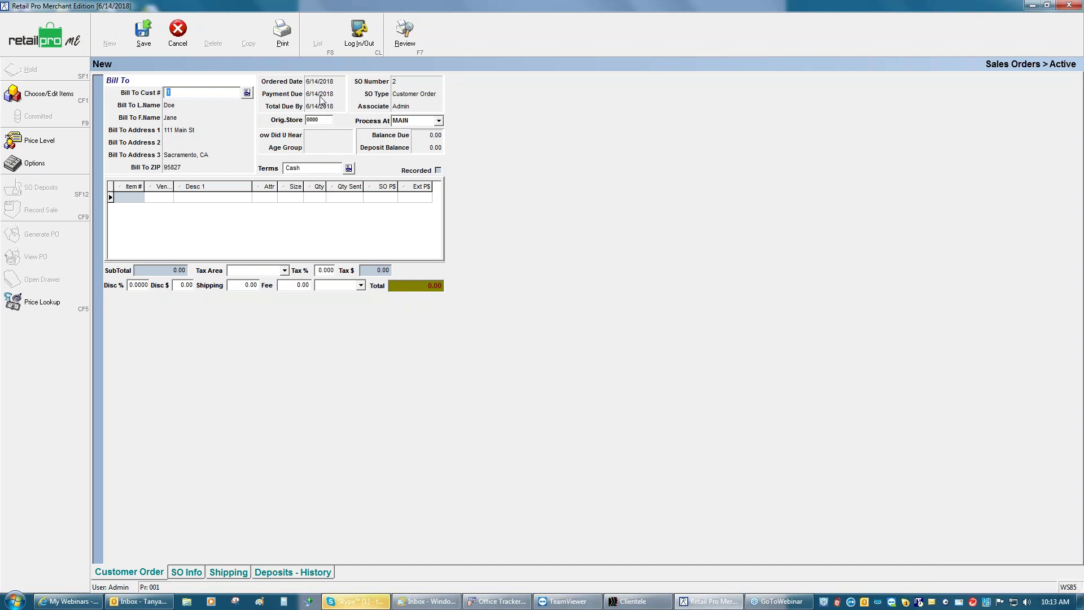
{"action": "key", "text": "Tab"}
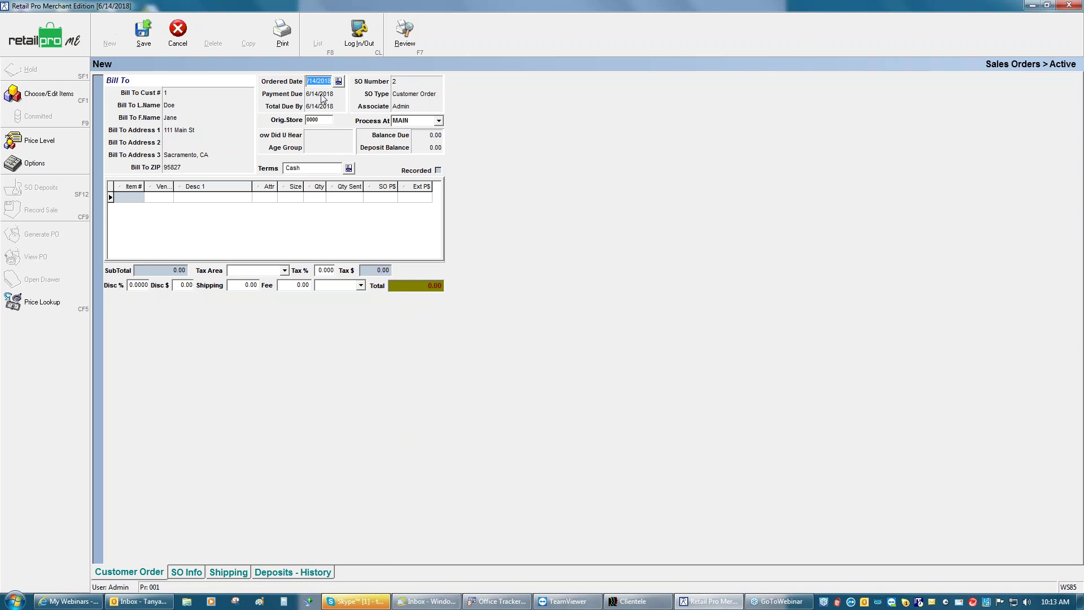
{"action": "key", "text": "Tab"}
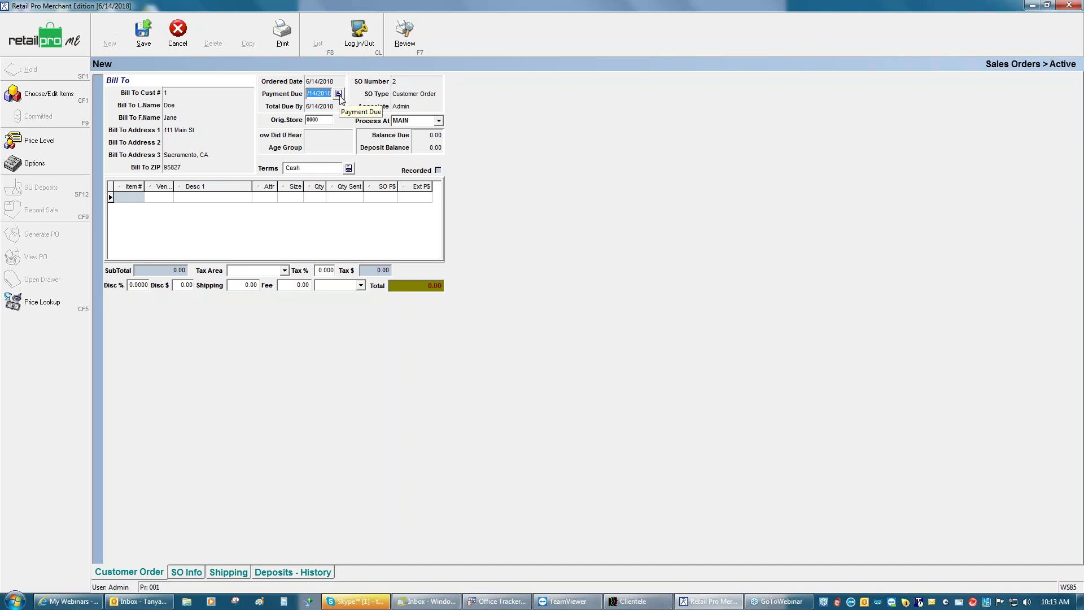
{"action": "type", "text": "62"}
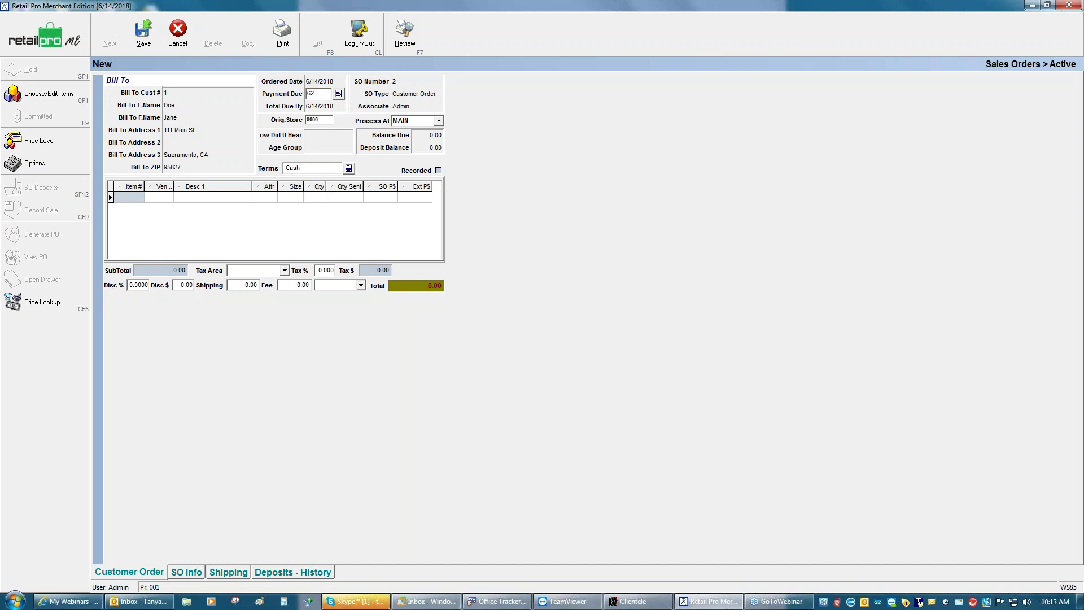
{"action": "type", "text": "418"}
{"action": "key", "text": "Home"}
{"action": "type", "text": "0"}
{"action": "key", "text": "Tab"}
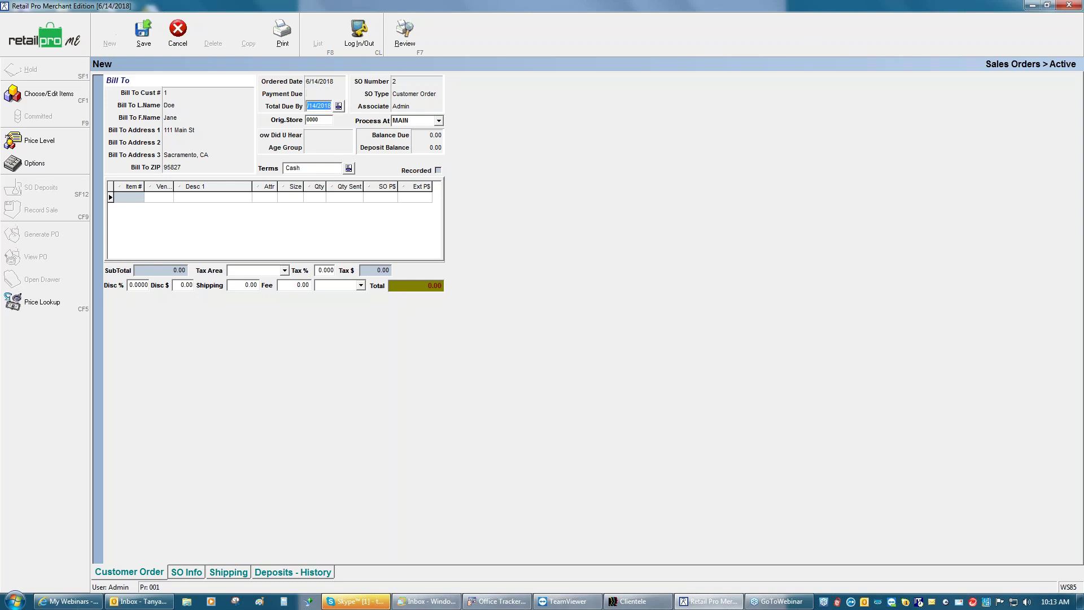
- Set the order's Payment Due date to 6/24/2018 and choose the same date in its calendar
{"action": "left_click", "coordinate": [326, 94]}
{"action": "type", "text": "6/24/18"}
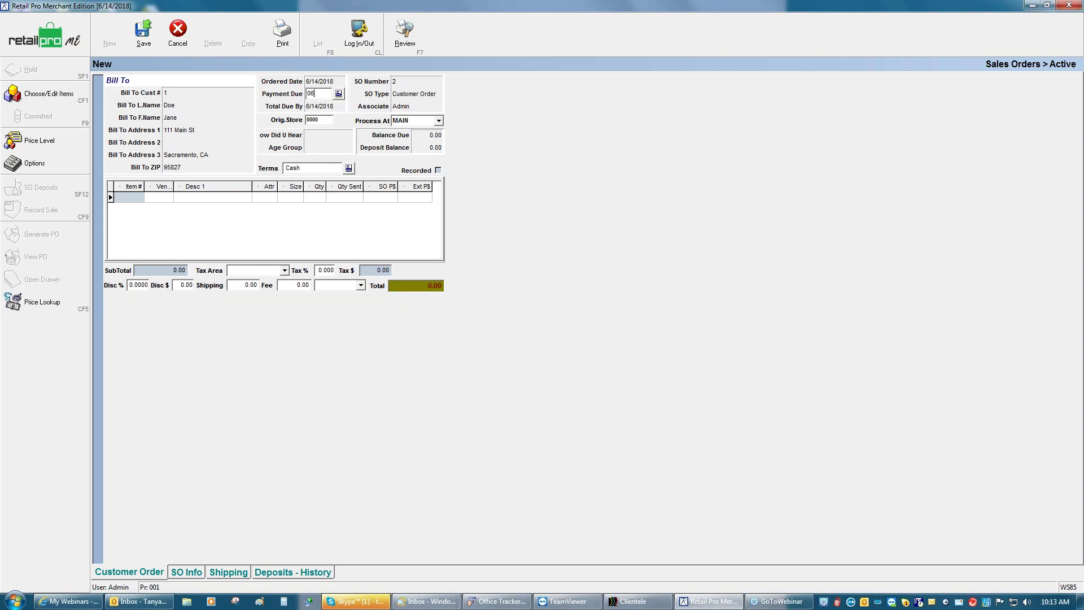
{"action": "key", "text": "Tab"}
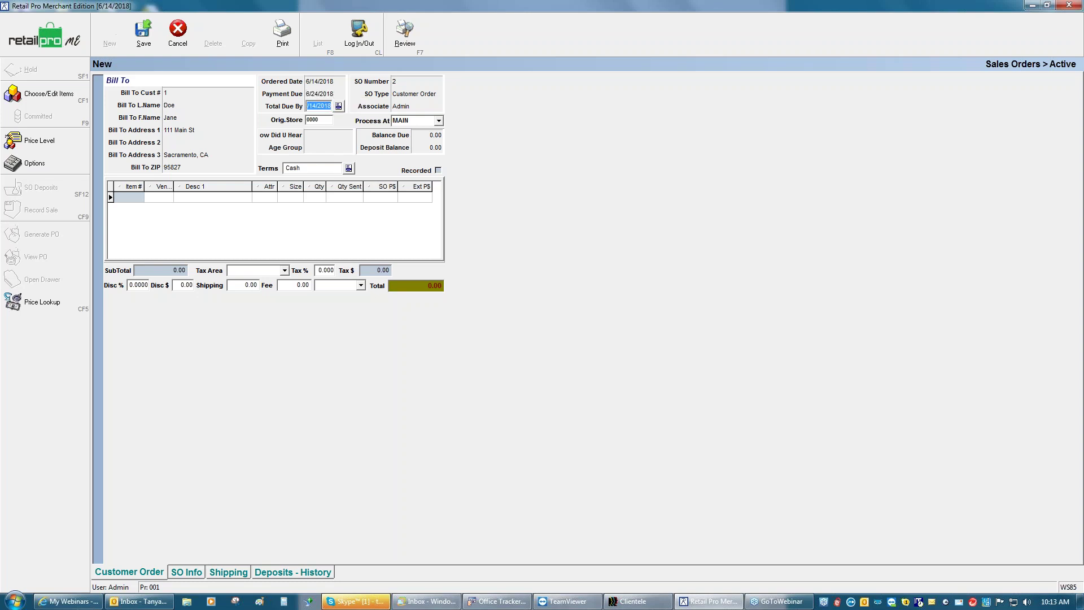
{"action": "left_click", "coordinate": [330, 95]}
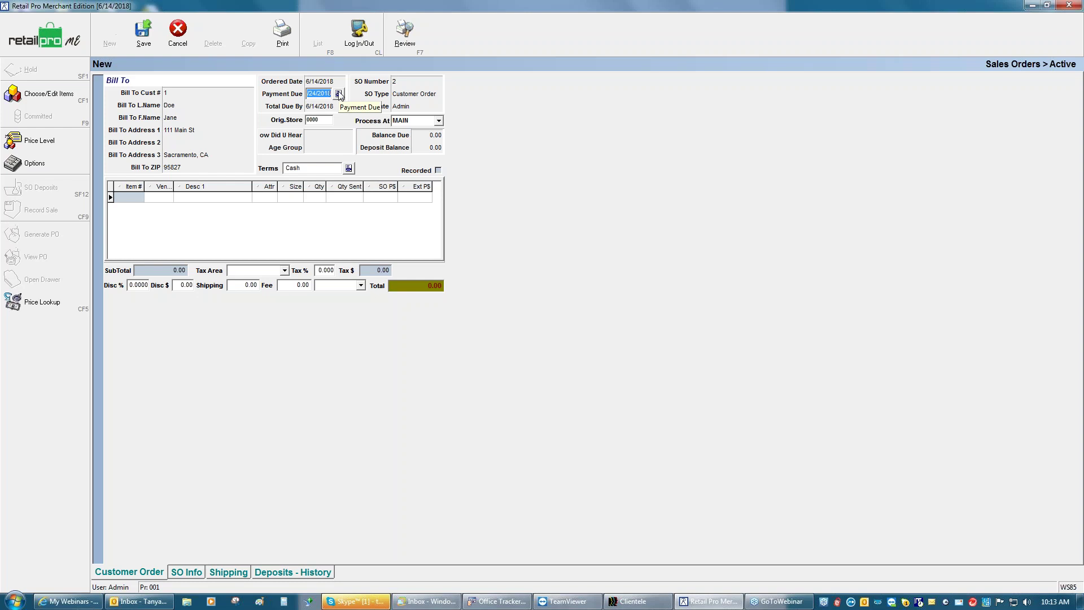
{"action": "left_click", "coordinate": [338, 93]}
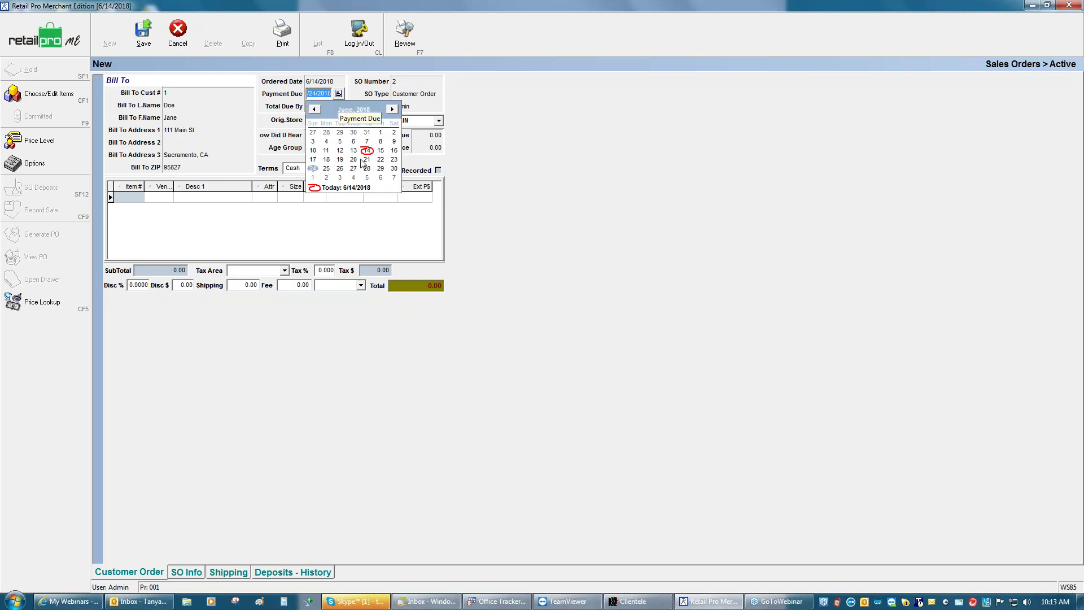
{"action": "left_click", "coordinate": [313, 169]}
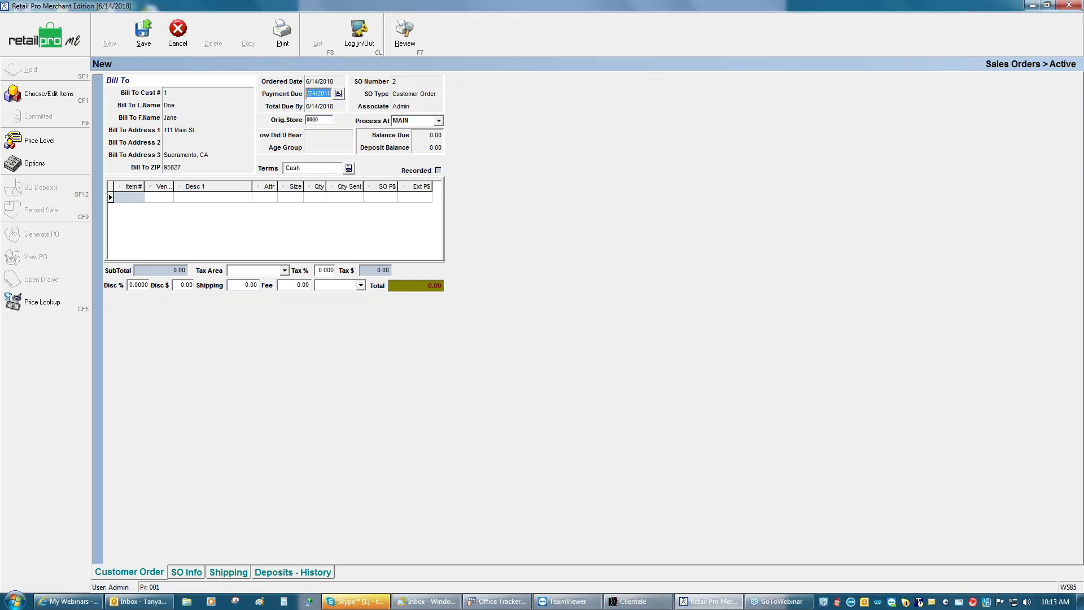
- Reset the Payment Due date to 6/14/2018 and move it 14 days out to 6/28/2018 with the offset +14
{"action": "left_click", "coordinate": [338, 95]}
{"action": "left_click", "coordinate": [367, 151]}
{"action": "left_click", "coordinate": [326, 106]}
{"action": "left_click", "coordinate": [324, 93]}
{"action": "type", "text": "+14"}
{"action": "key", "text": "Return"}
{"action": "key", "text": "Tab"}
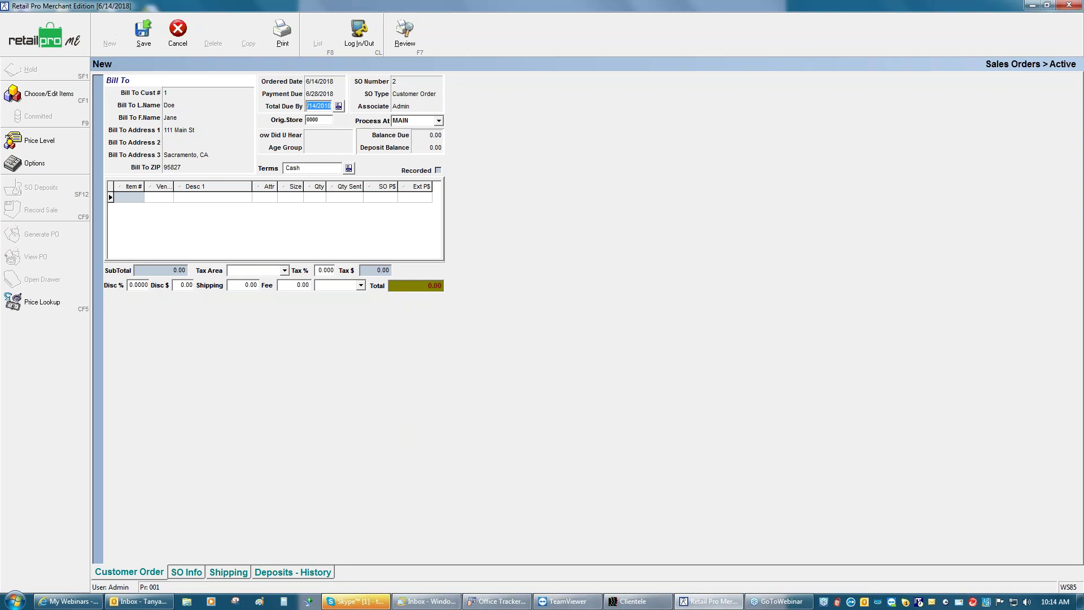
- Set the Total Due By date 60 days out to 8/13/2018 with the offset +60
{"action": "type", "text": "+60"}
{"action": "key", "text": "Return"}
{"action": "key", "text": "Tab"}
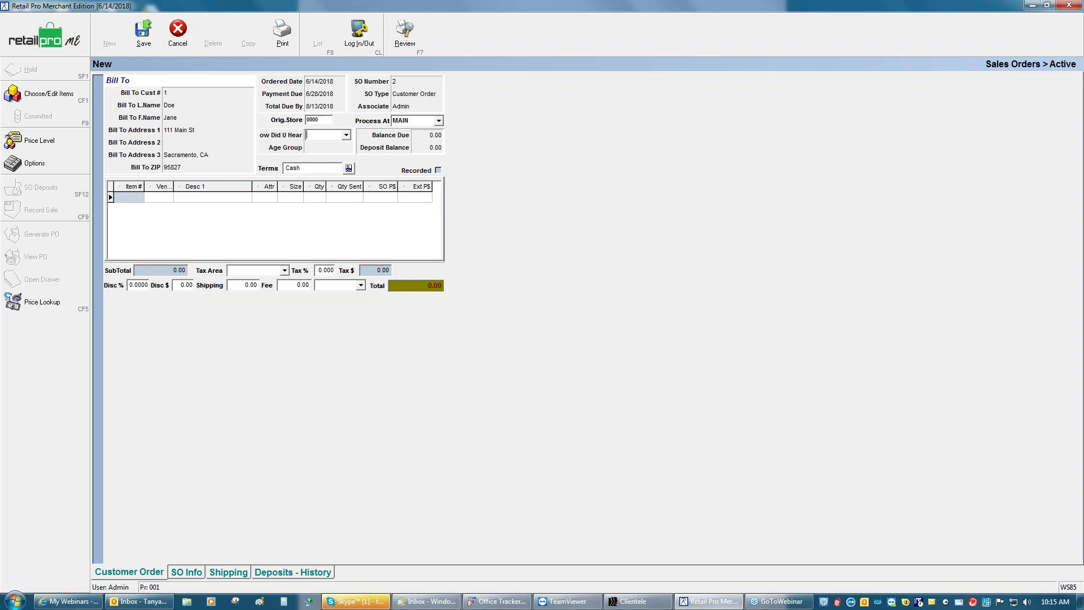
- Set how the customer heard about the store to Repeat and the Age Group to 35-45
{"action": "left_click", "coordinate": [346, 135]}
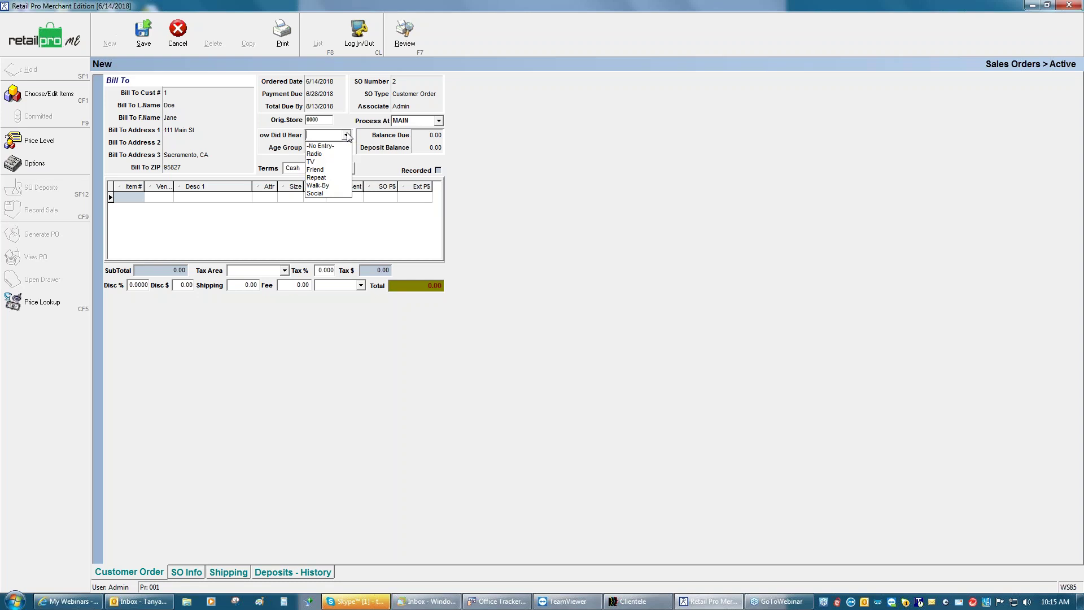
{"action": "left_click", "coordinate": [317, 177]}
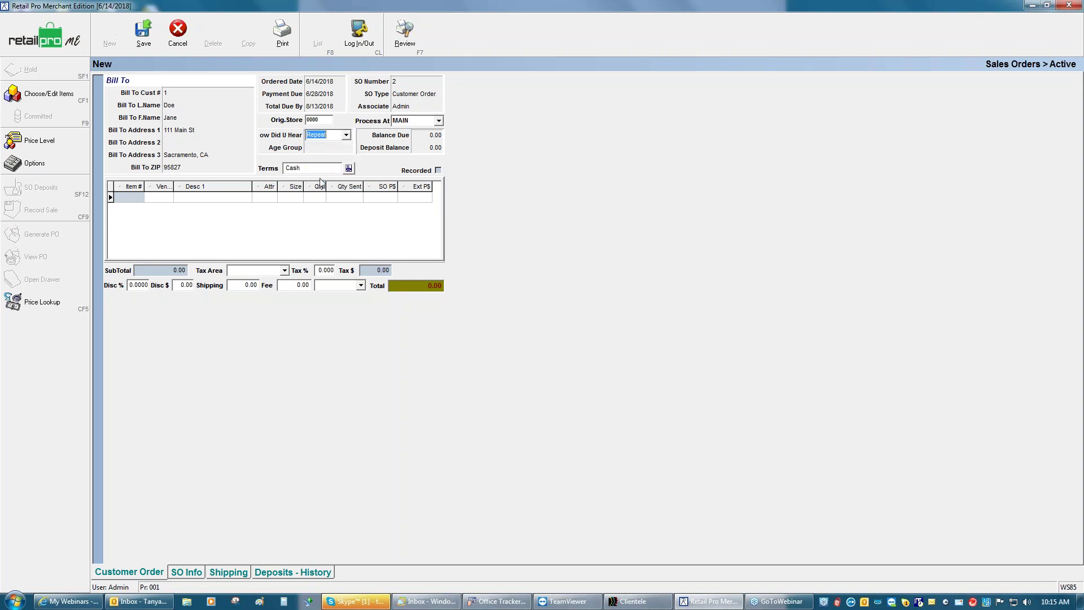
{"action": "left_click", "coordinate": [325, 149]}
{"action": "left_click", "coordinate": [346, 147]}
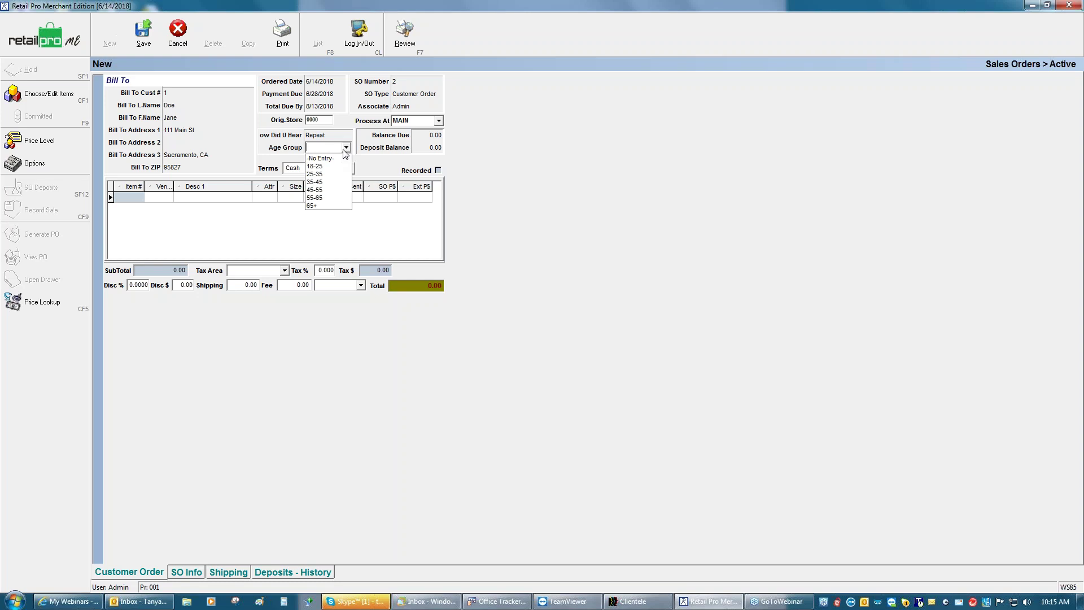
{"action": "left_click", "coordinate": [336, 182]}
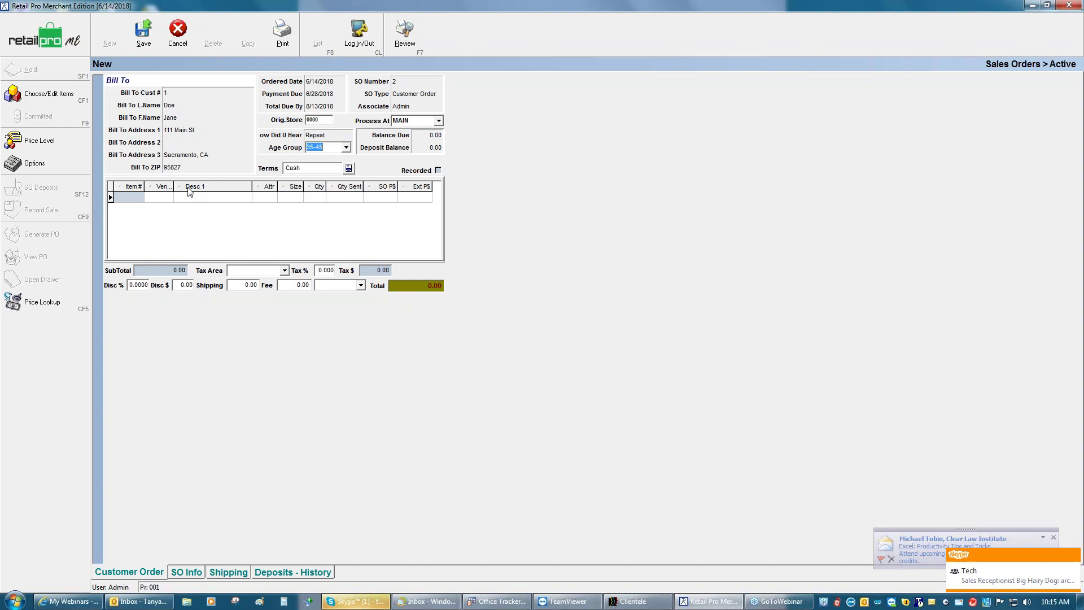
- Open the inventory item selection for the order and clear all existing criteria of the filtered view
{"action": "left_click", "coordinate": [127, 198]}
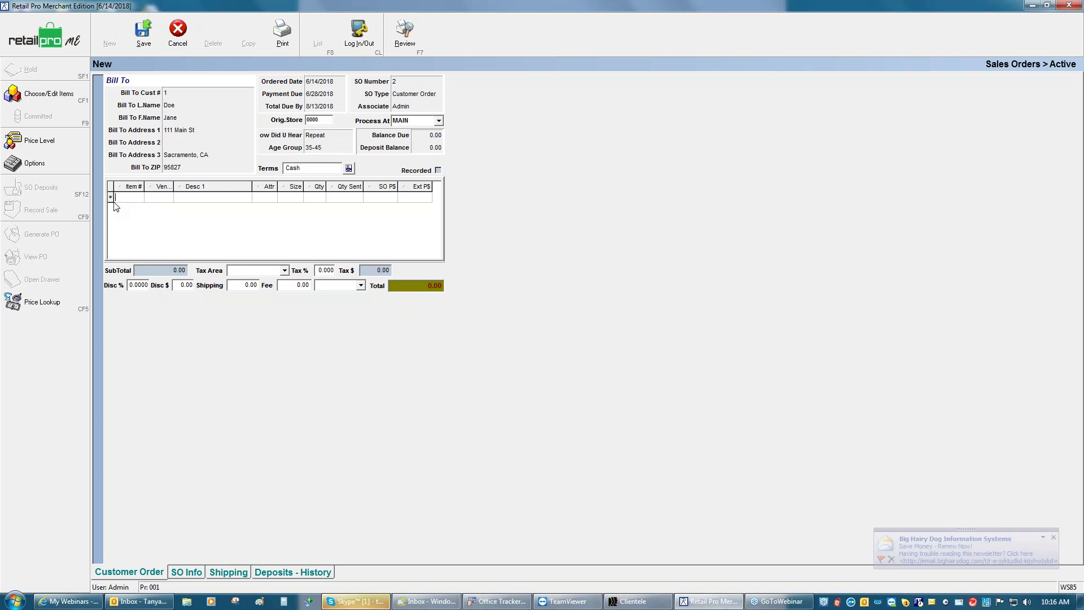
{"action": "left_click", "coordinate": [52, 100]}
{"action": "left_click", "coordinate": [52, 100]}
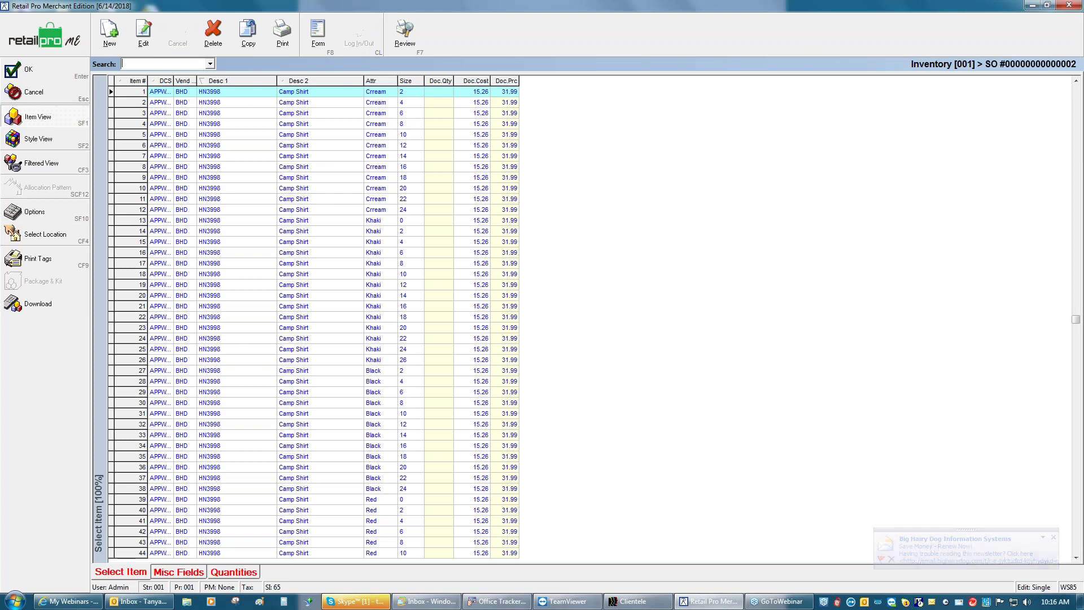
{"action": "left_click", "coordinate": [57, 165]}
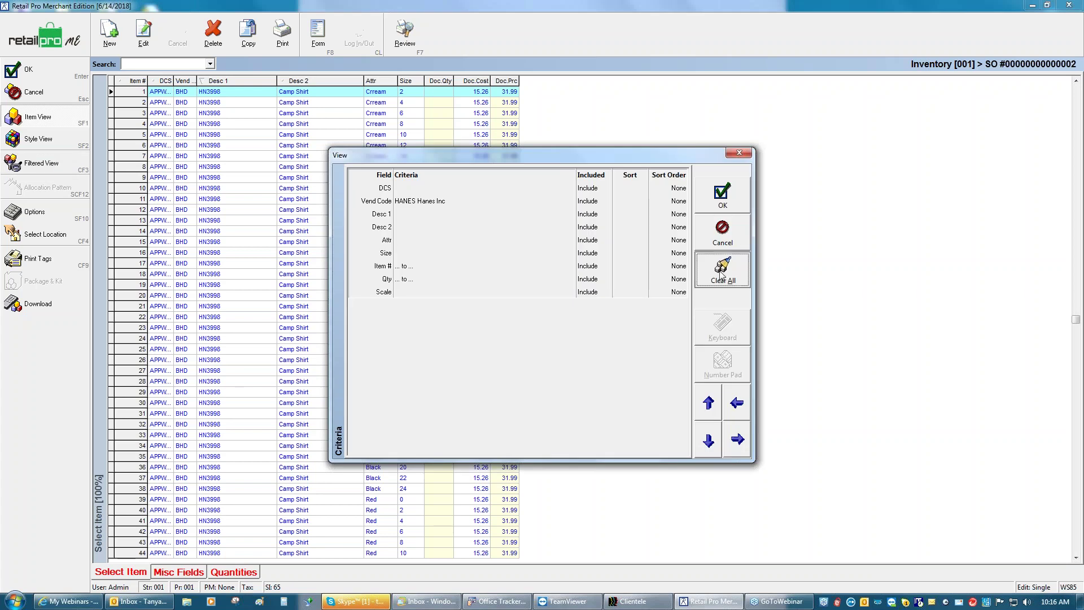
{"action": "left_click", "coordinate": [721, 276]}
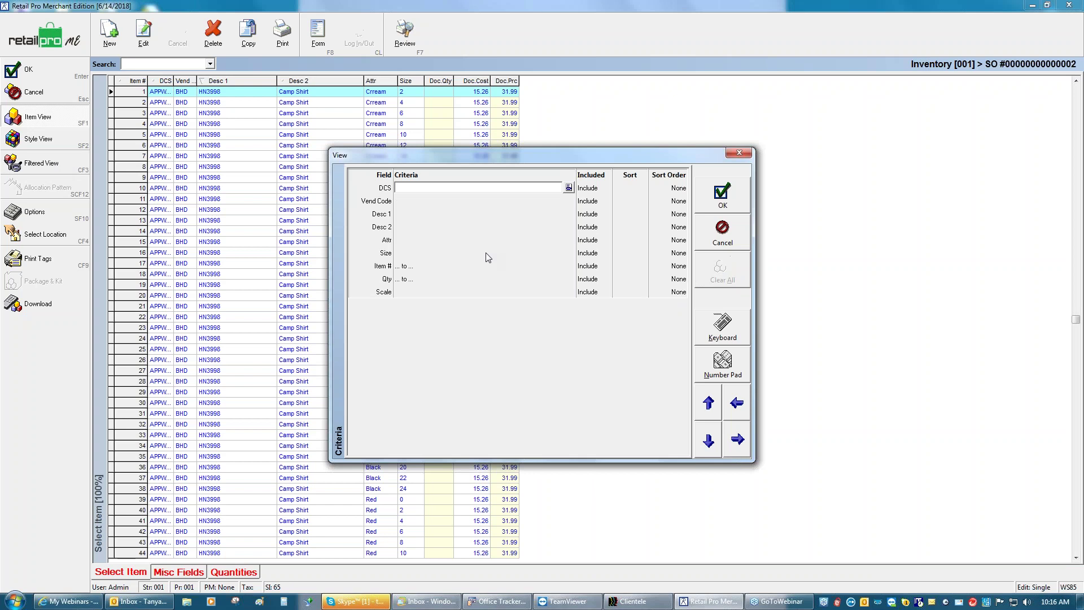
- Filter the inventory by vendor code bhd, Attr red and size 12
{"action": "left_click", "coordinate": [405, 203]}
{"action": "type", "text": "bhd"}
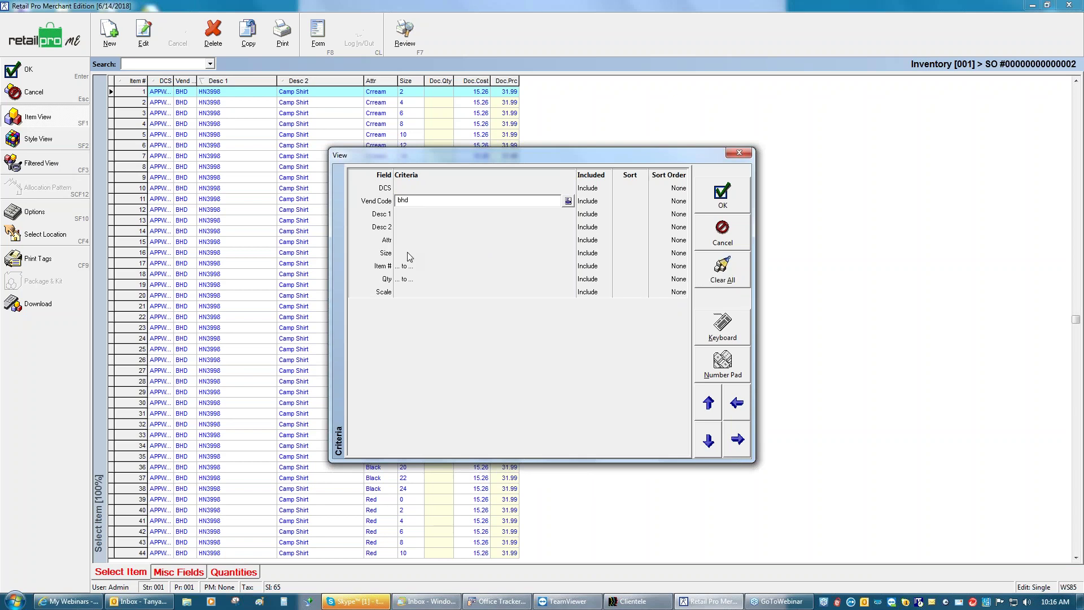
{"action": "left_click", "coordinate": [407, 253]}
{"action": "type", "text": "12"}
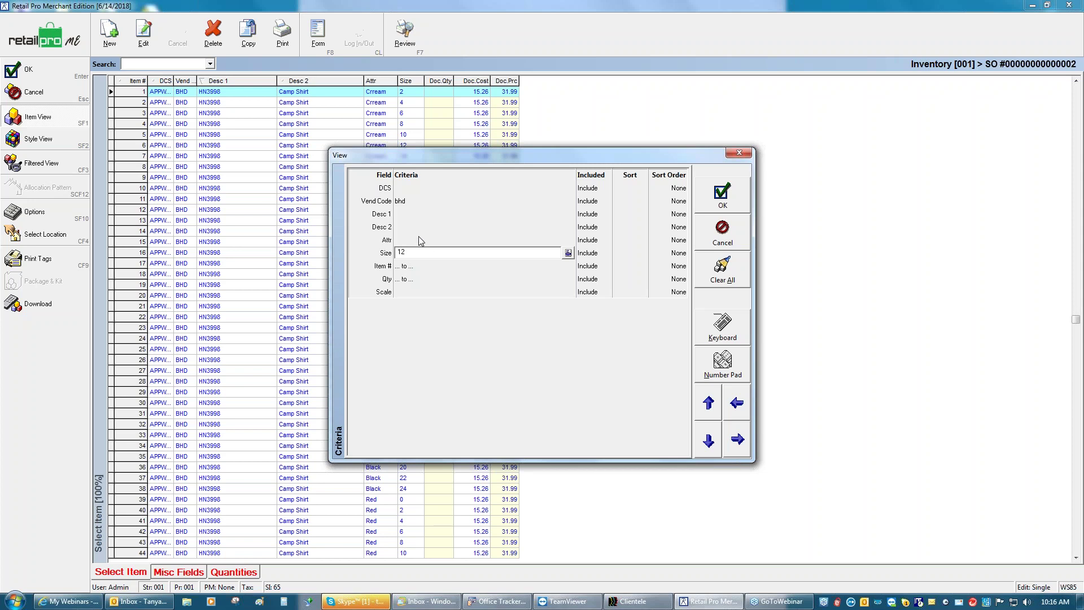
{"action": "left_click", "coordinate": [403, 241]}
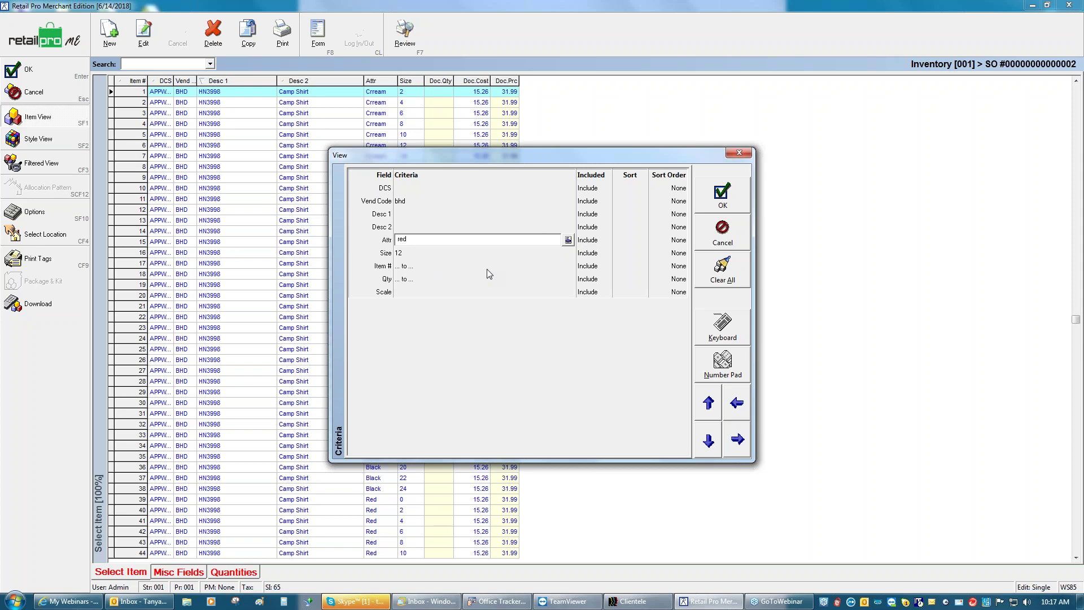
{"action": "left_click", "coordinate": [713, 203]}
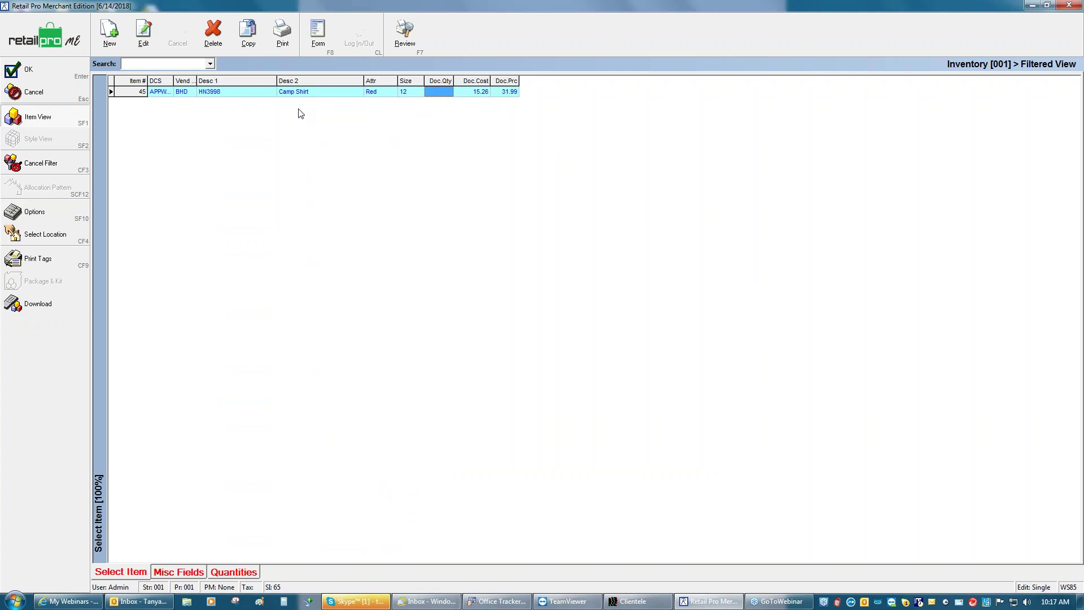
- Cancel the filter and reapply it without the Attr criterion, keeping vendor code bhd and size 12
{"action": "left_click", "coordinate": [66, 168]}
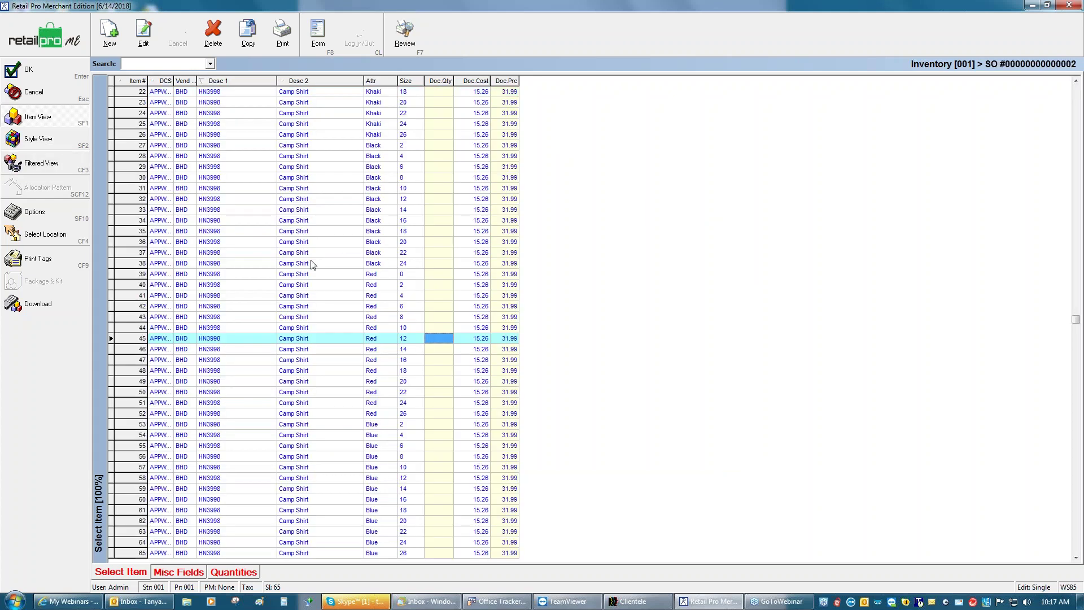
{"action": "left_click", "coordinate": [25, 163]}
{"action": "left_click", "coordinate": [403, 242]}
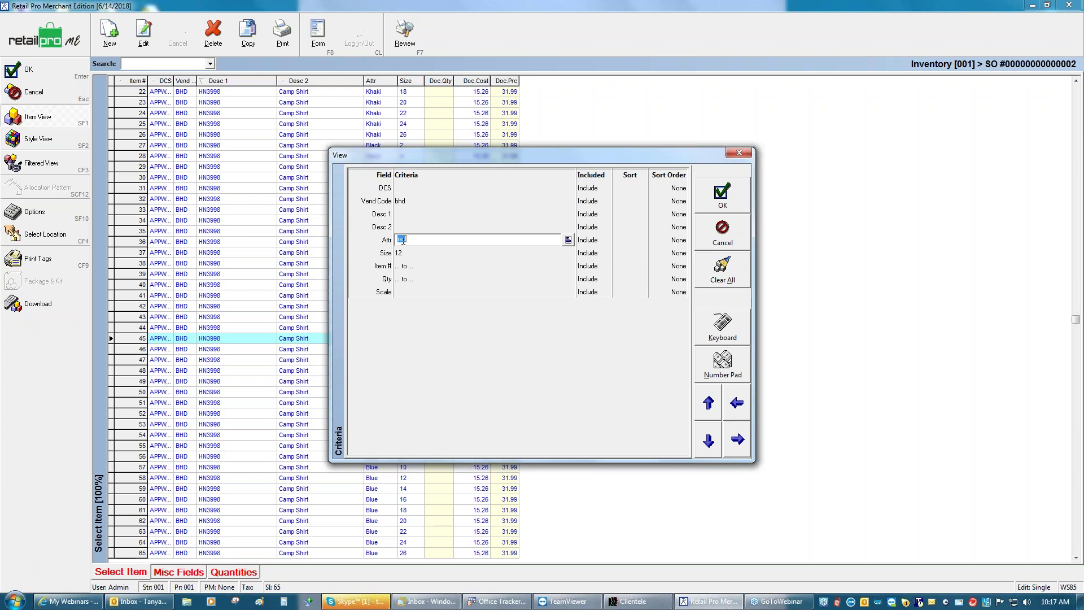
{"action": "key", "text": "BackSpace"}
{"action": "left_click", "coordinate": [720, 200]}
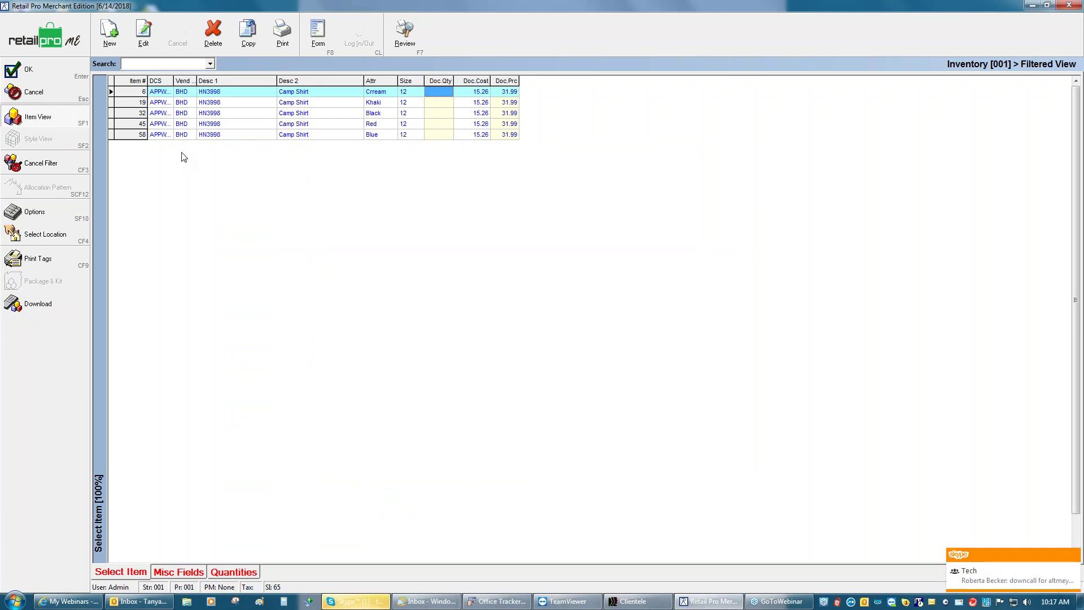
- Set the document quantity of the red size 12 Camp Shirt to 2
{"action": "left_click", "coordinate": [445, 126]}
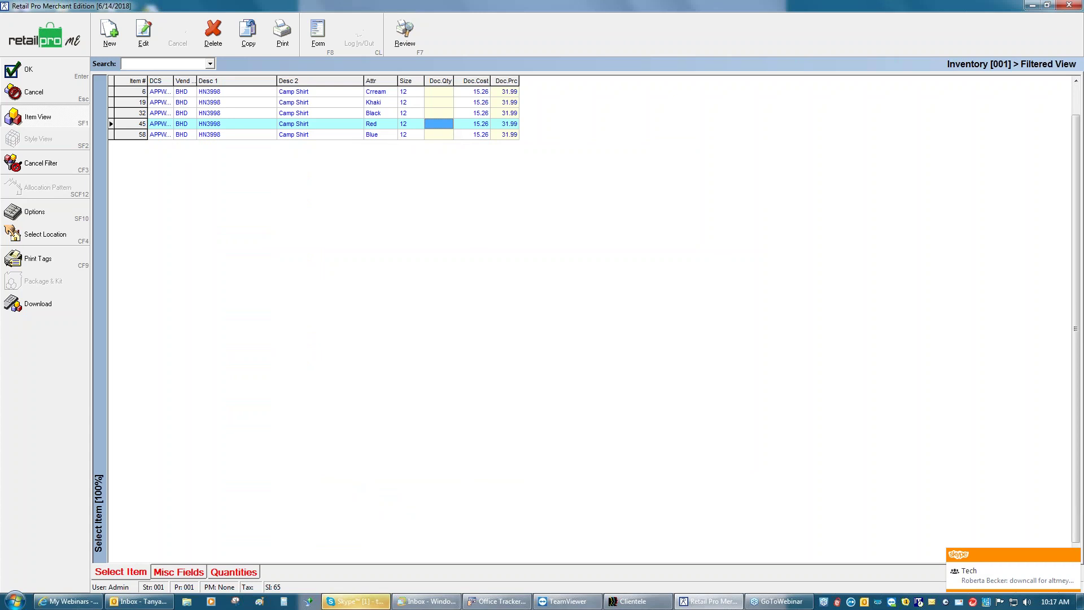
{"action": "type", "text": "2"}
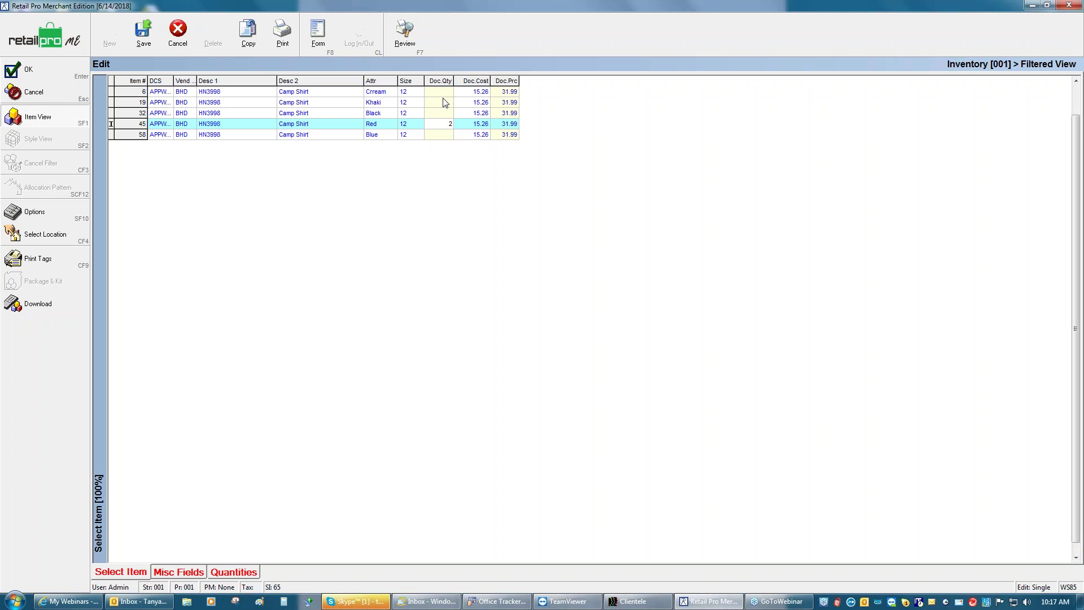
{"action": "left_click", "coordinate": [444, 102]}
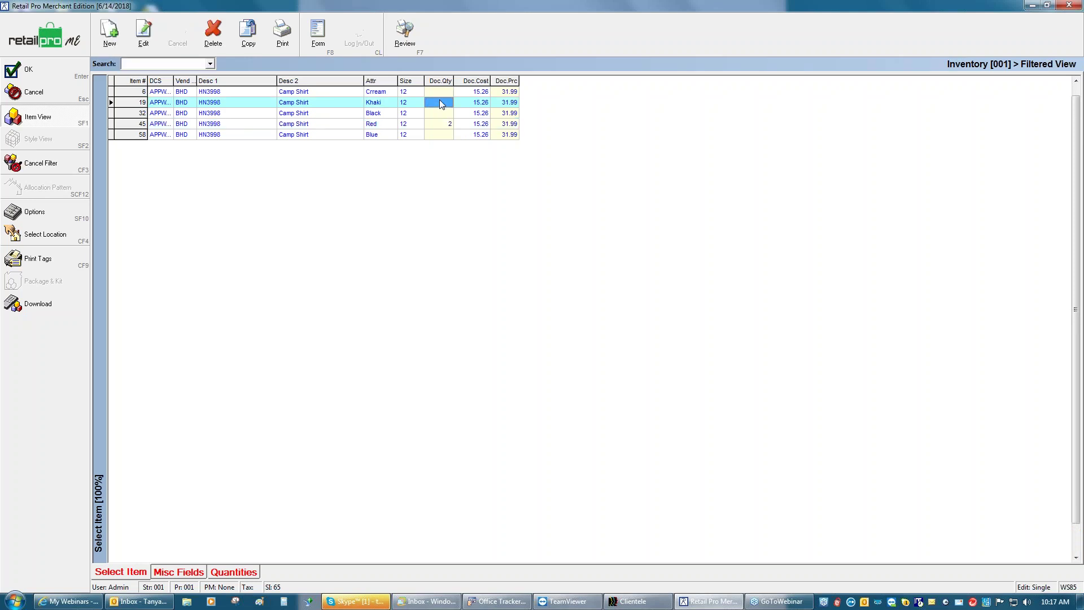
- Cancel the filter, clear all its criteria and filter the inventory by size 12 only
{"action": "left_click", "coordinate": [54, 169]}
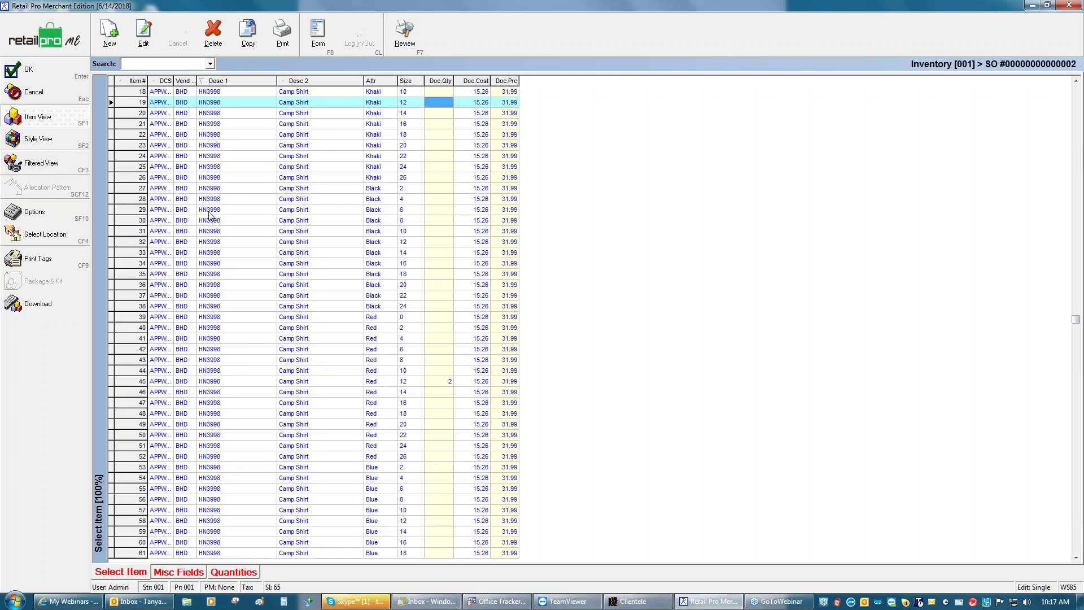
{"action": "left_click", "coordinate": [48, 164]}
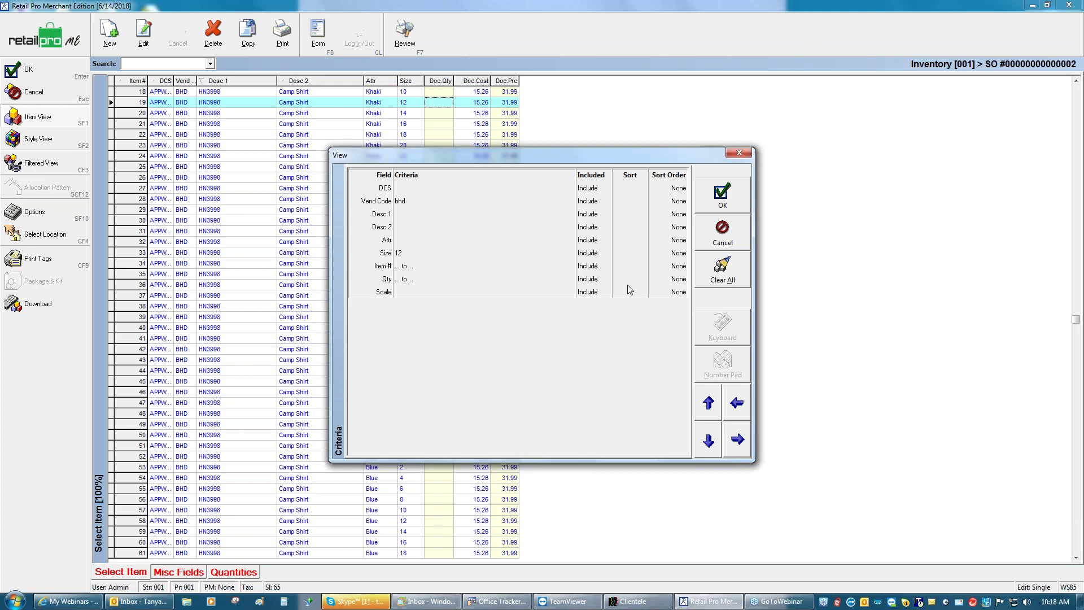
{"action": "left_click", "coordinate": [723, 271]}
{"action": "left_click", "coordinate": [405, 253]}
{"action": "type", "text": "12"}
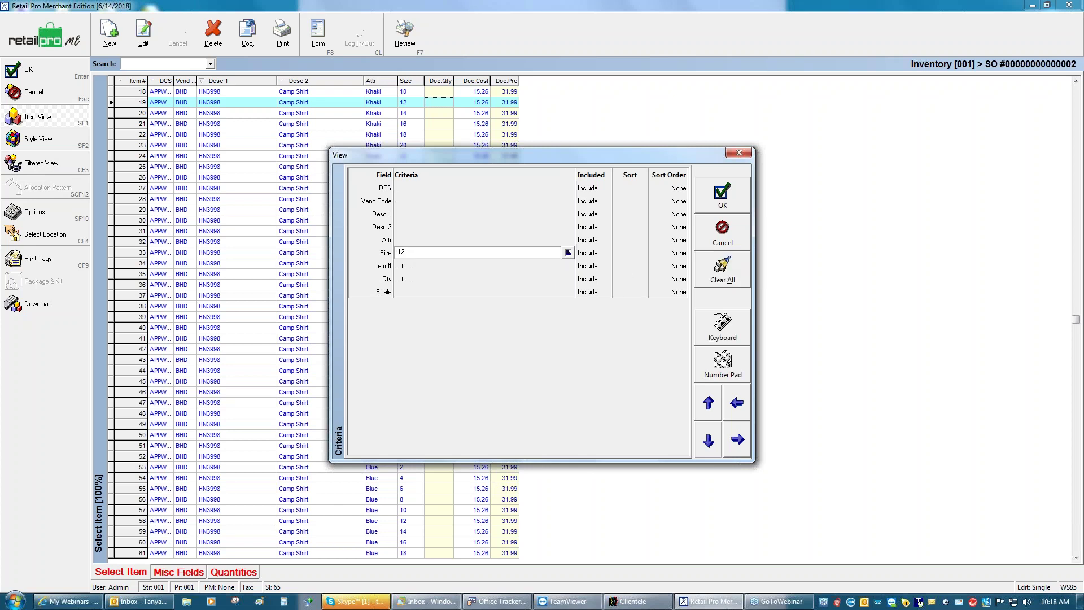
{"action": "left_click", "coordinate": [723, 195]}
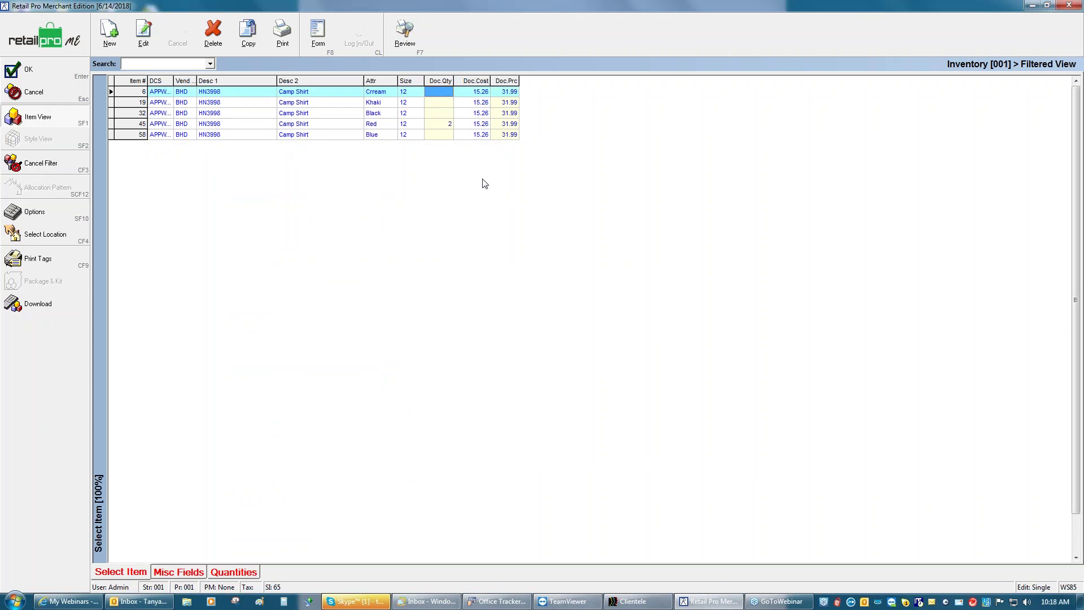
- Set the document quantity of the Crream and Black size 12 Camp Shirts to 1 each and accept the items into the order
{"action": "type", "text": "1"}
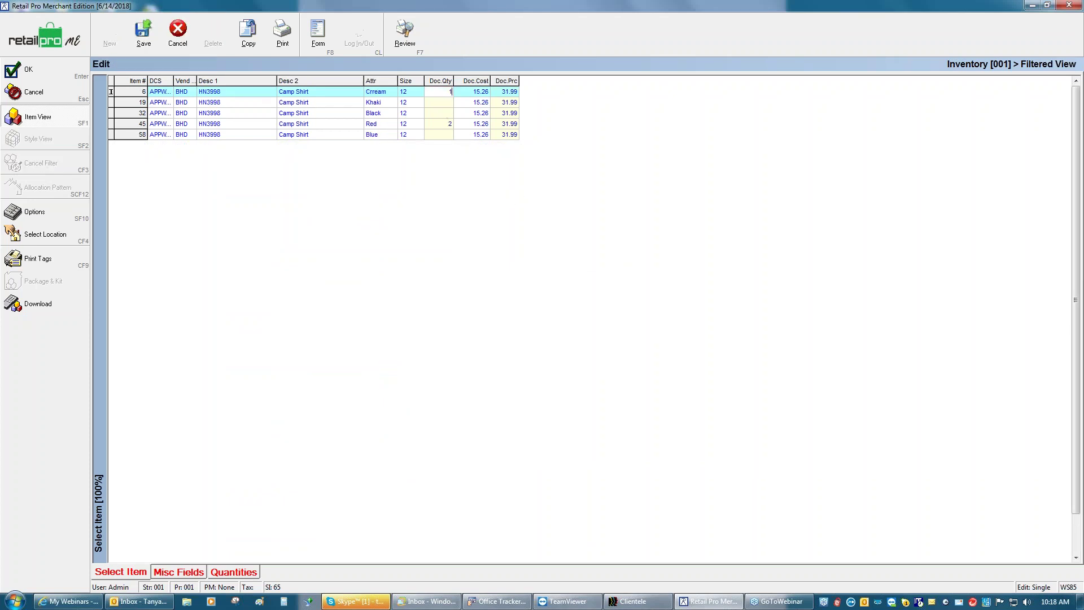
{"action": "left_click", "coordinate": [444, 111]}
{"action": "type", "text": "1"}
{"action": "left_click", "coordinate": [439, 103]}
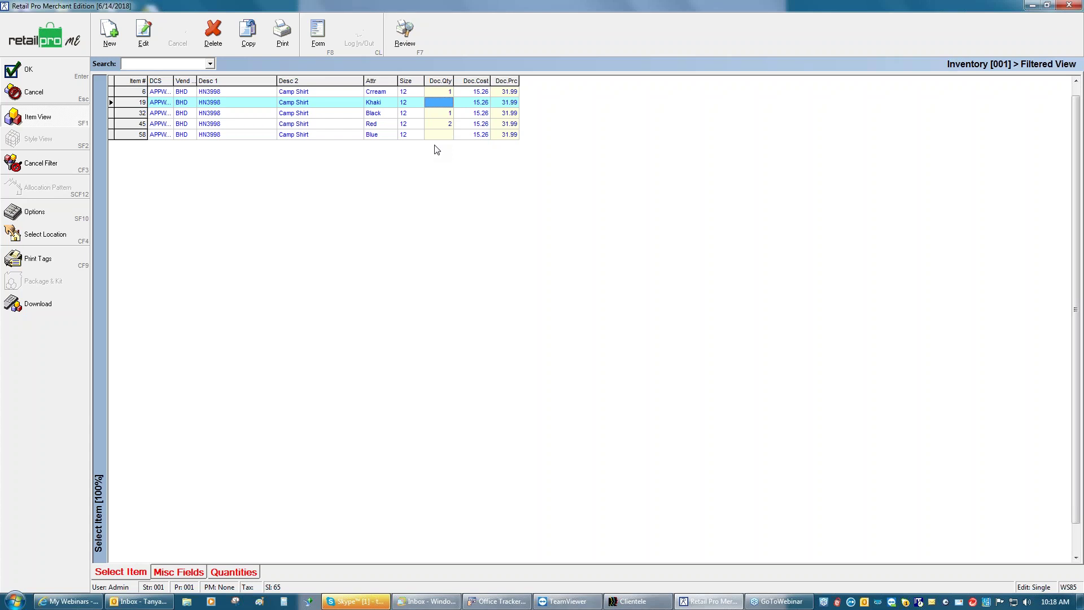
{"action": "left_click", "coordinate": [63, 72]}
{"action": "left_click", "coordinate": [63, 73]}
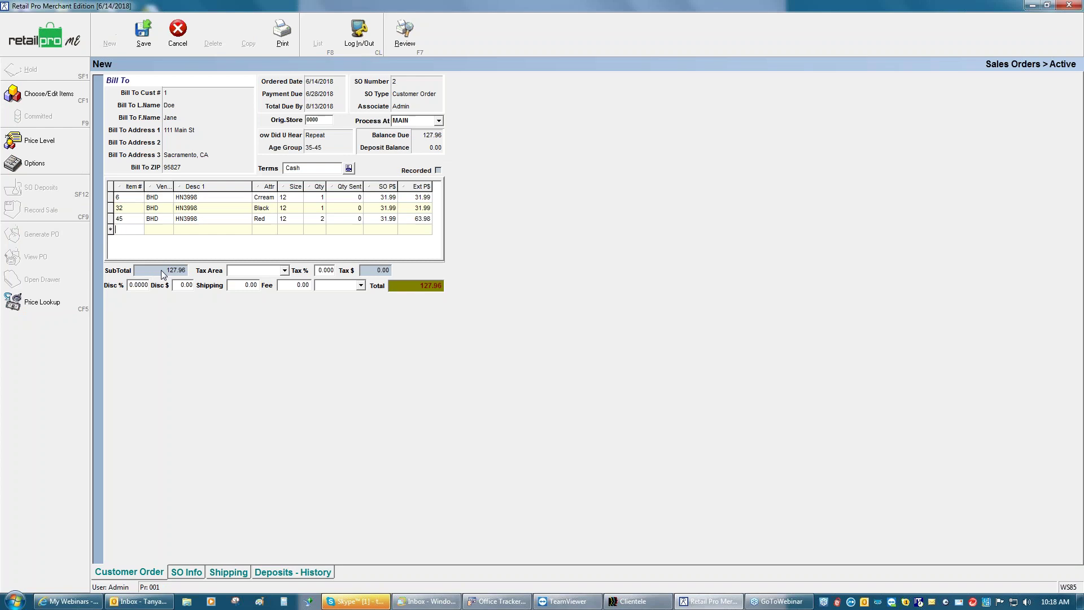
- Leave the Tax Area empty and save the new customer order
{"action": "left_click", "coordinate": [285, 273]}
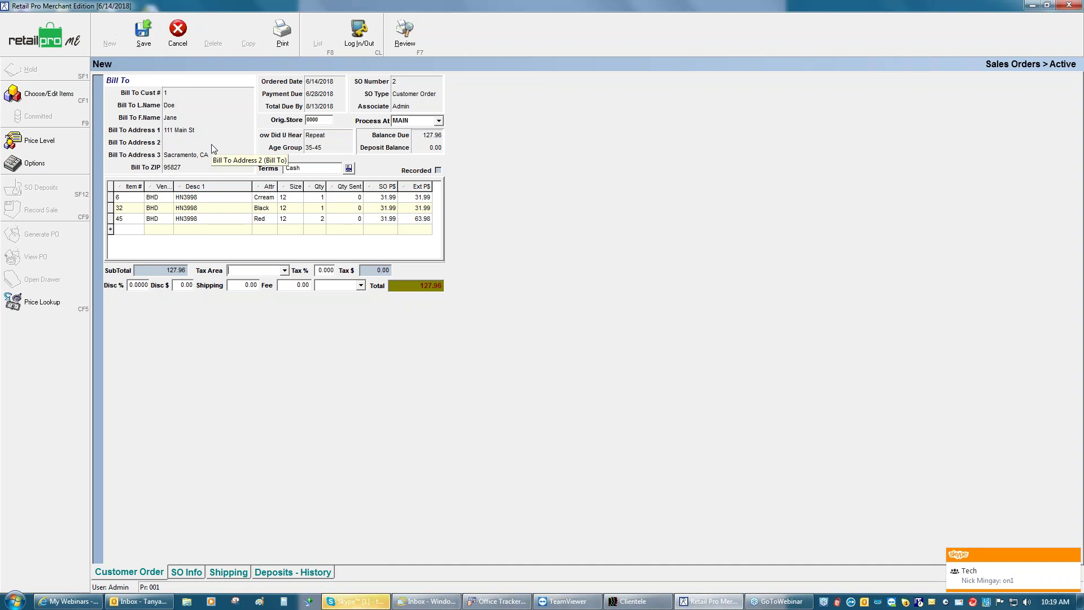
{"action": "left_click", "coordinate": [152, 48]}
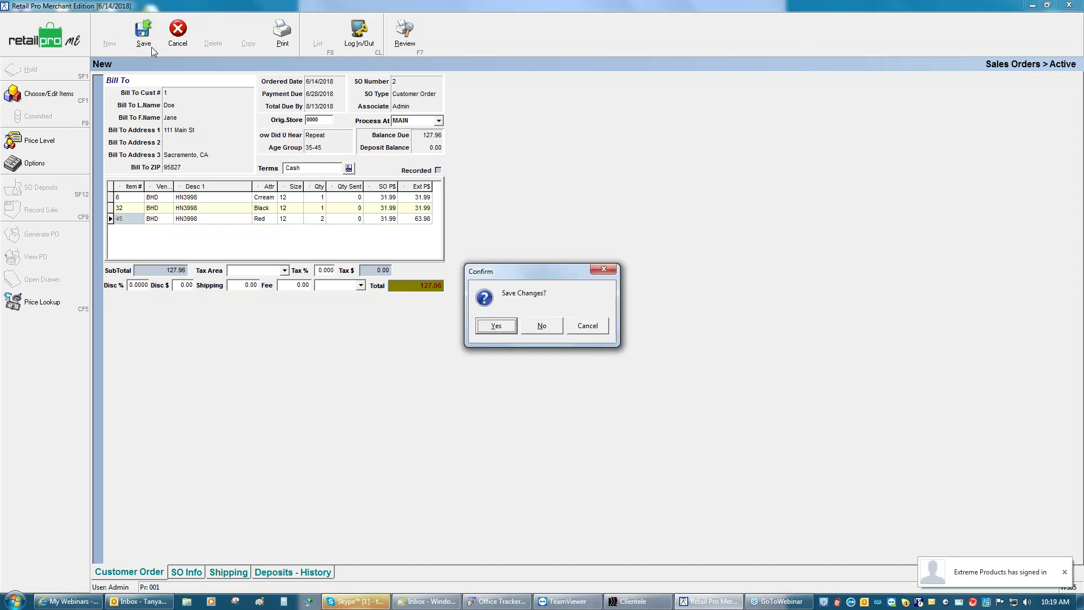
{"action": "left_click", "coordinate": [502, 327]}
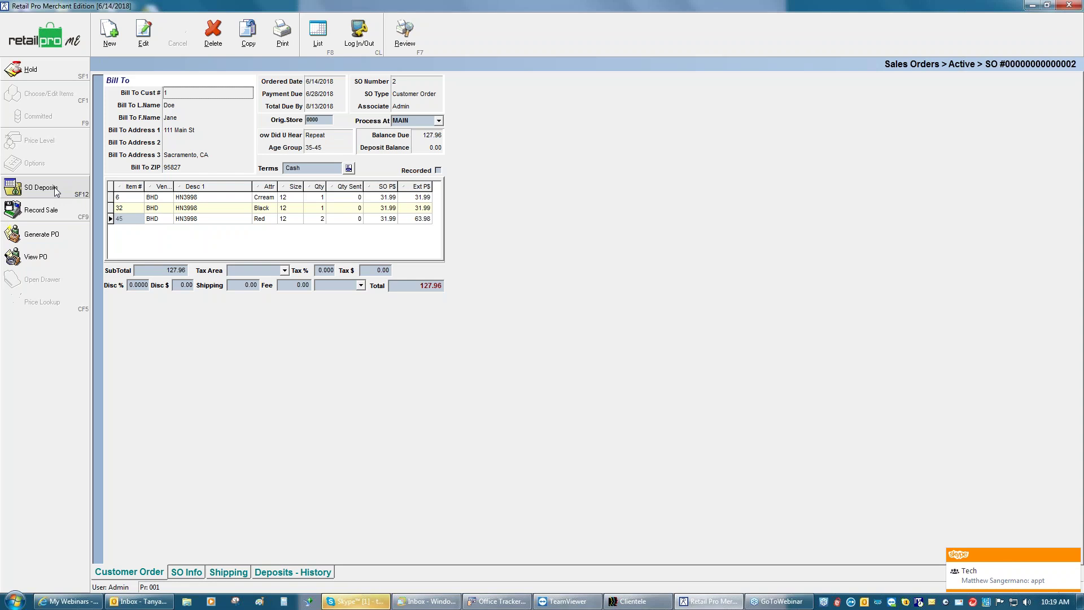
- Create a new deposit for the sales order with an amount of 50.00
{"action": "left_click", "coordinate": [55, 189]}
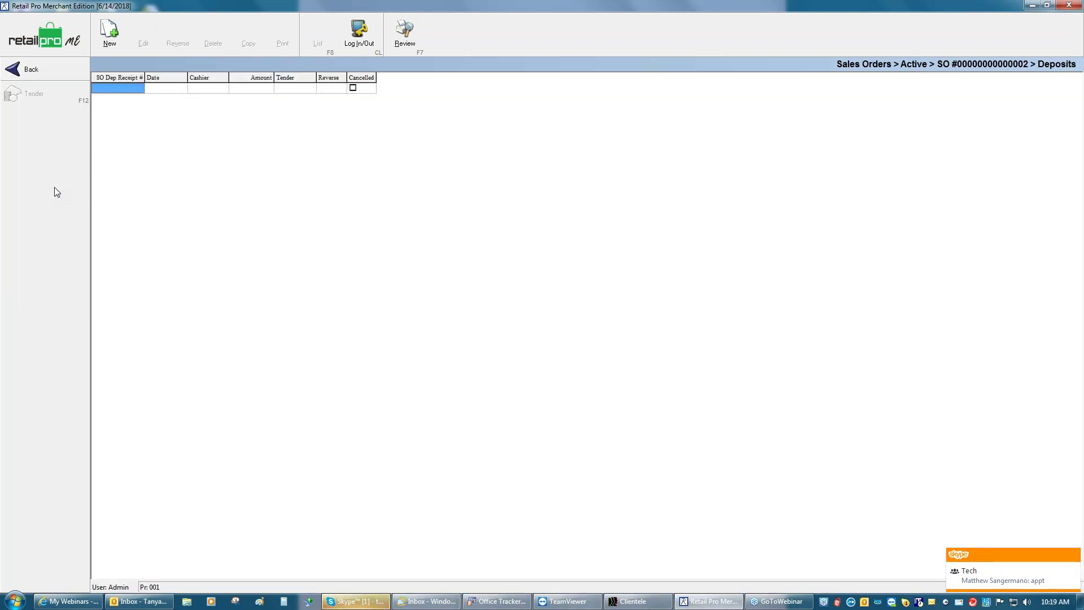
{"action": "left_click", "coordinate": [108, 41]}
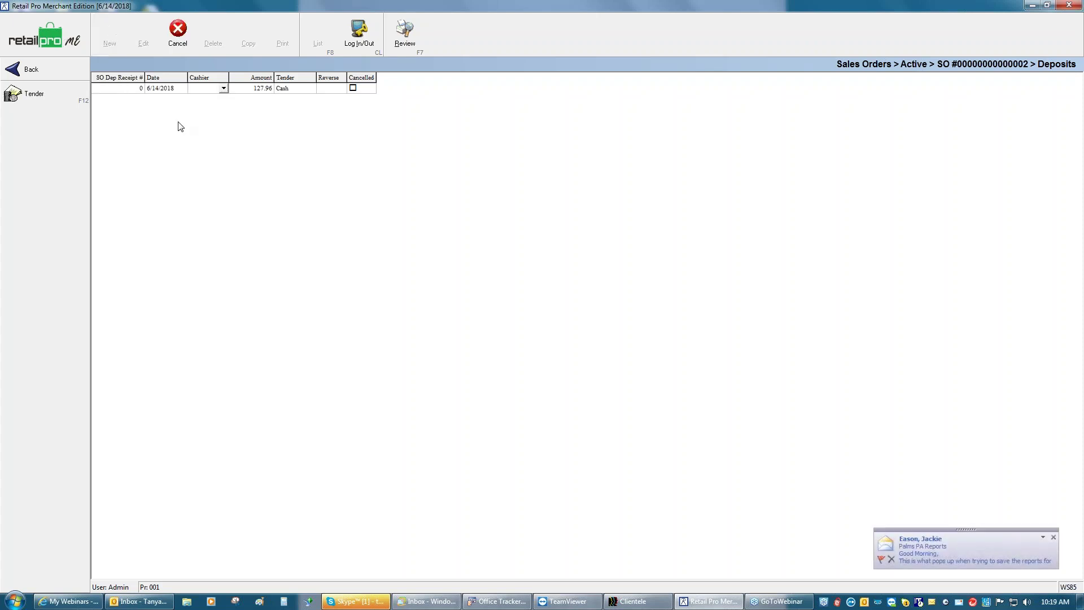
{"action": "left_click", "coordinate": [261, 89]}
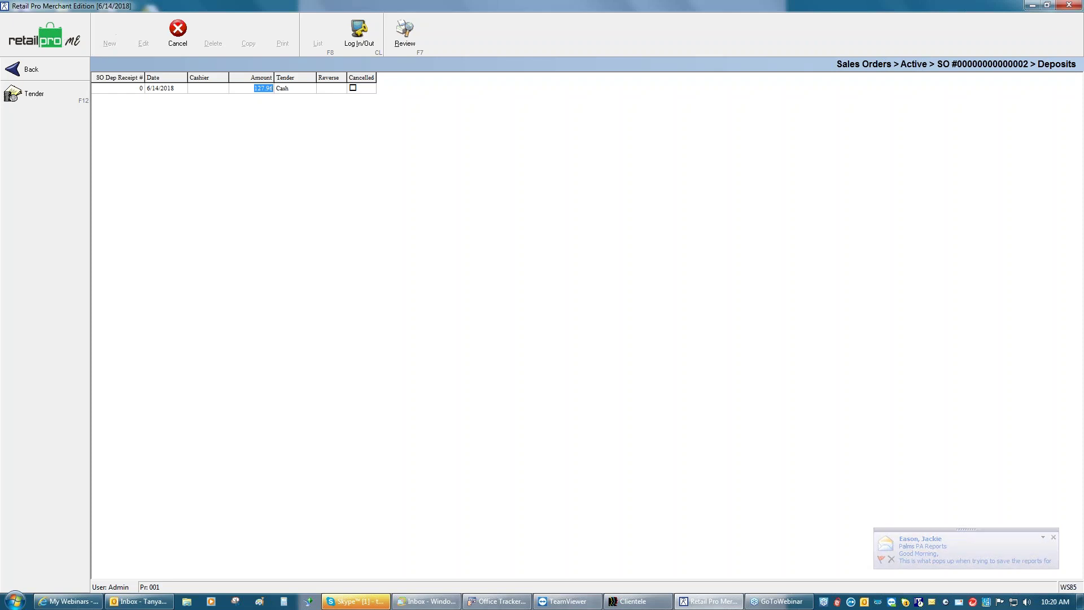
{"action": "type", "text": "50.00"}
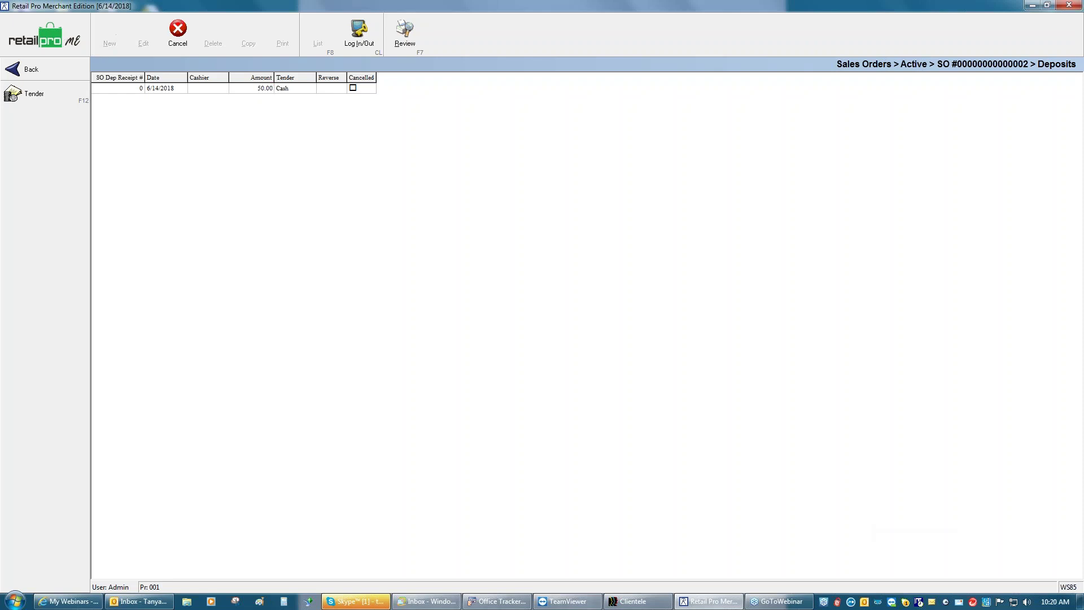
- Tender the deposit in cash, update it without printing and return to the sales order
{"action": "left_click", "coordinate": [57, 94]}
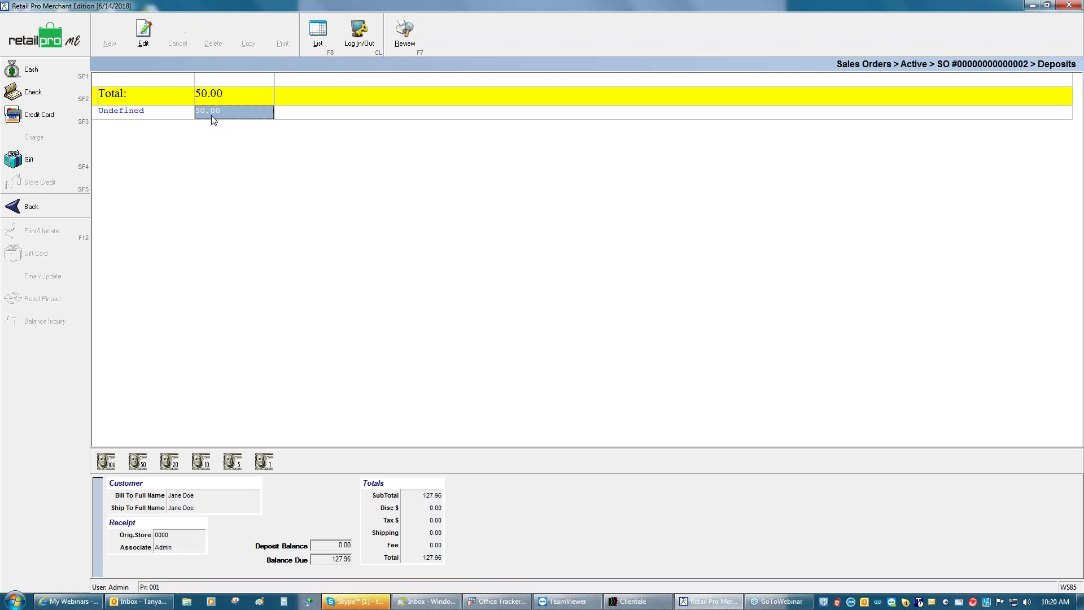
{"action": "left_click", "coordinate": [45, 78]}
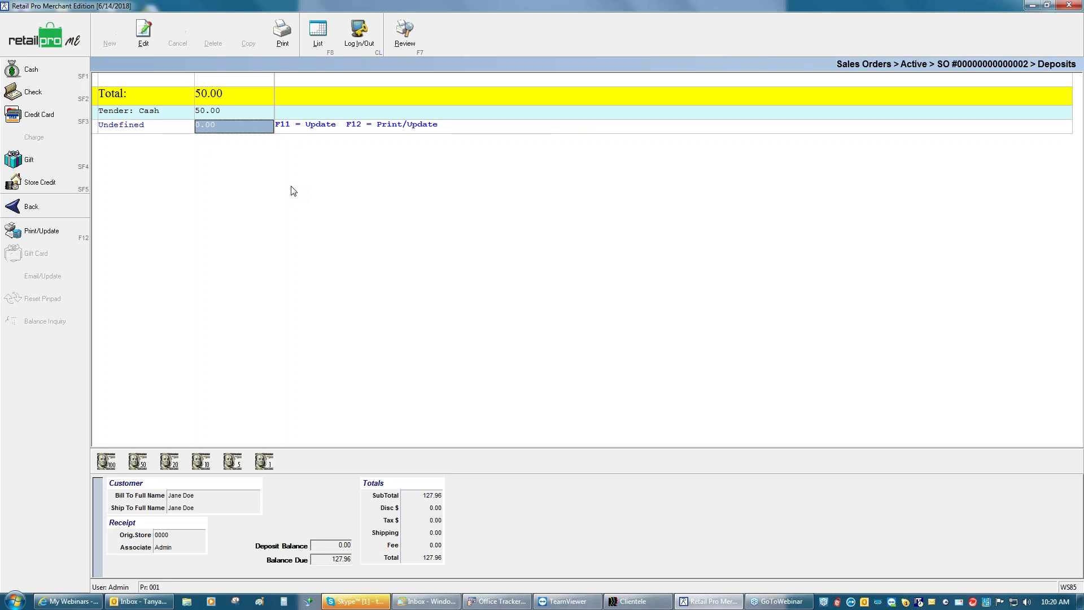
{"action": "key", "text": "F11"}
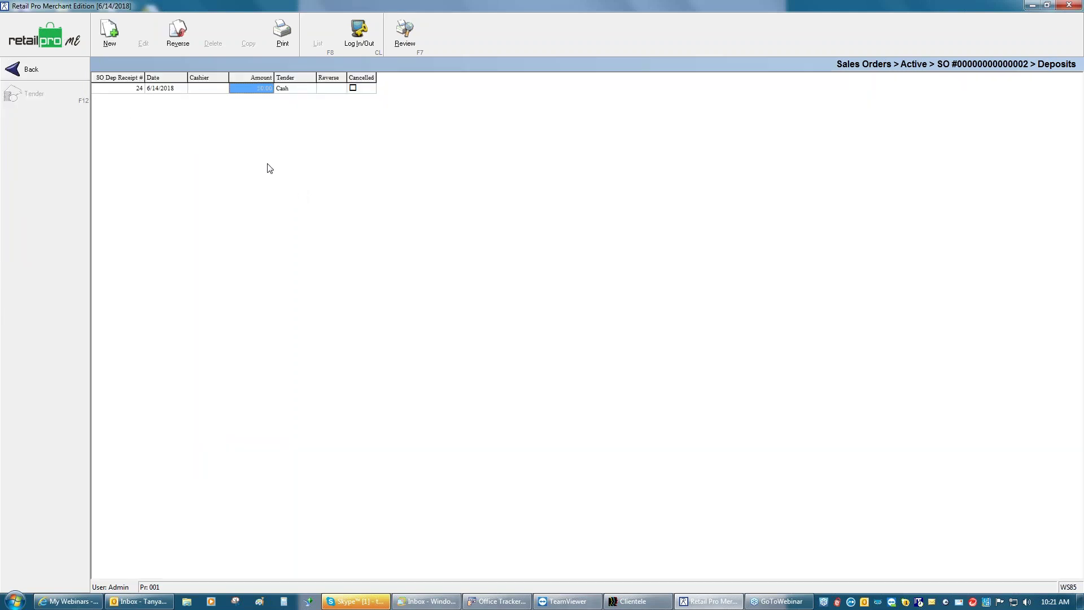
{"action": "left_click", "coordinate": [58, 69]}
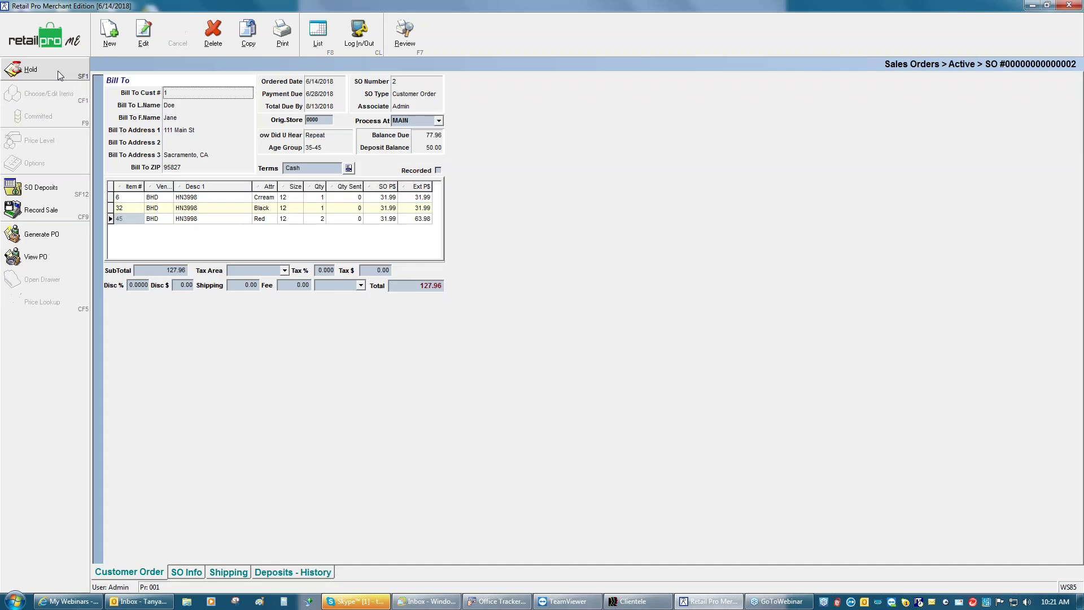
- Preview the printout of all items on the sales order with the preselected document design, then return to the order
{"action": "left_click", "coordinate": [283, 47]}
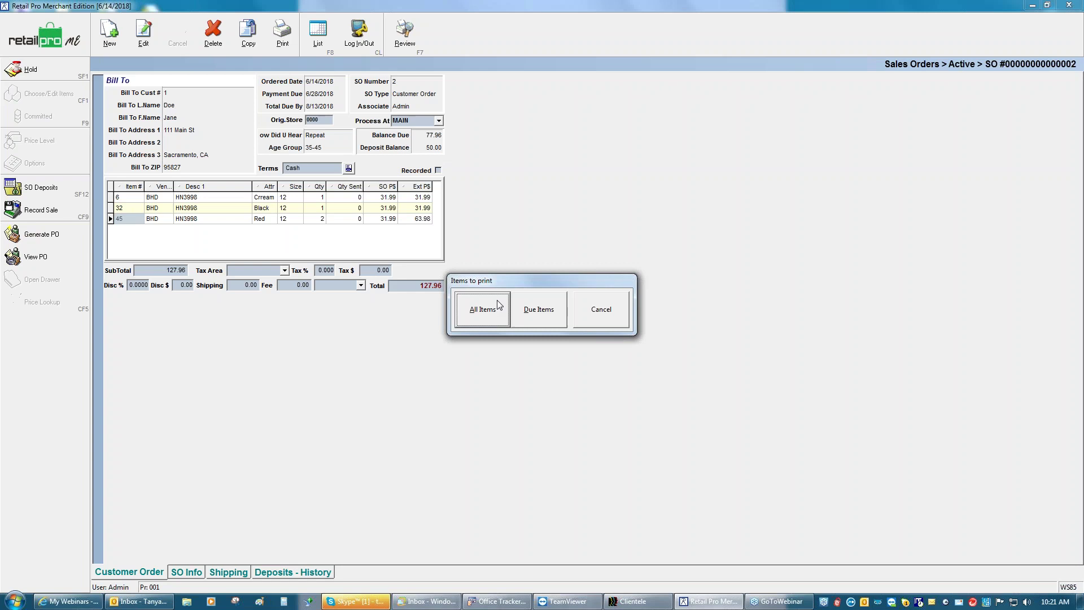
{"action": "left_click", "coordinate": [490, 310]}
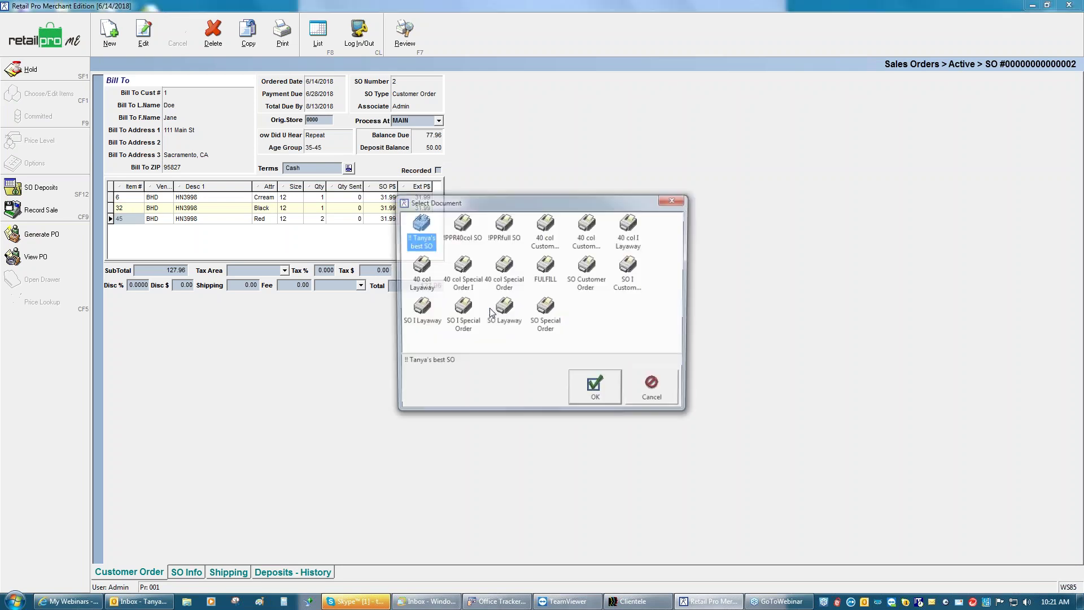
{"action": "left_click", "coordinate": [597, 395]}
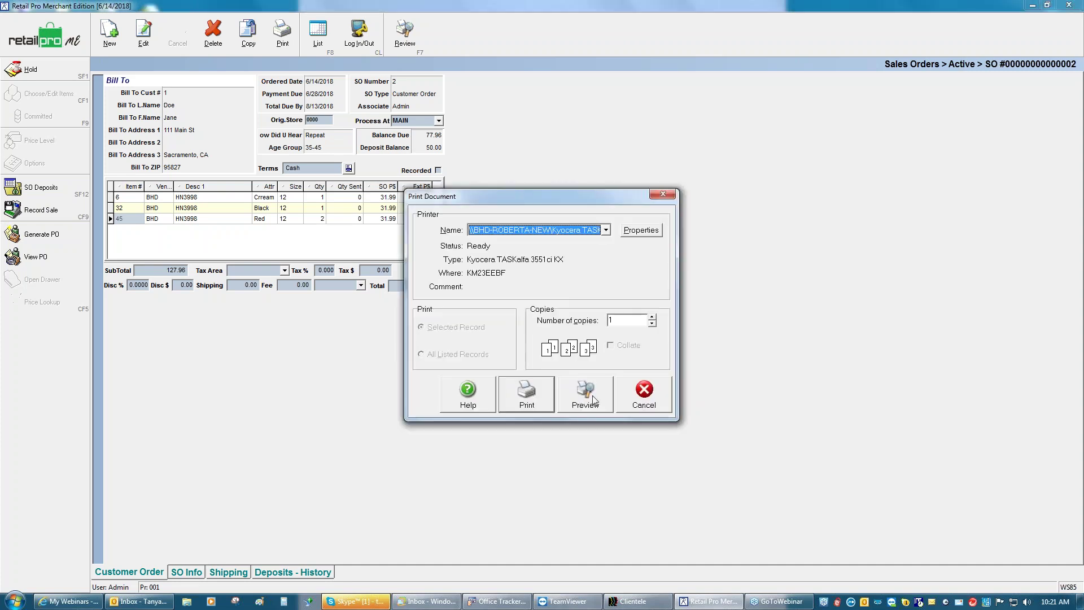
{"action": "left_click", "coordinate": [584, 400]}
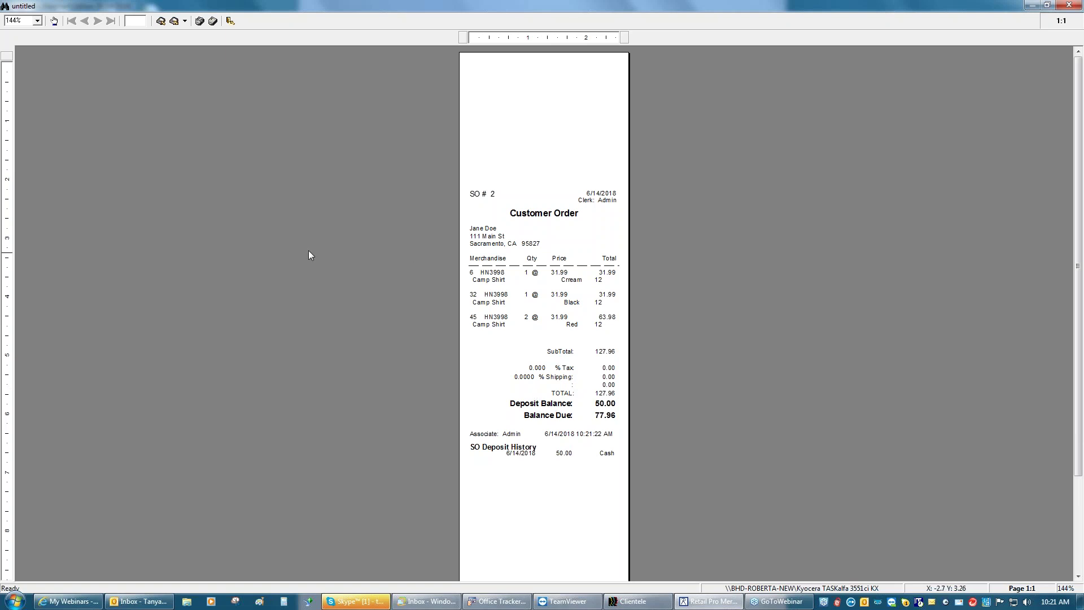
{"action": "left_click", "coordinate": [1063, 7]}
{"action": "left_click", "coordinate": [638, 343]}
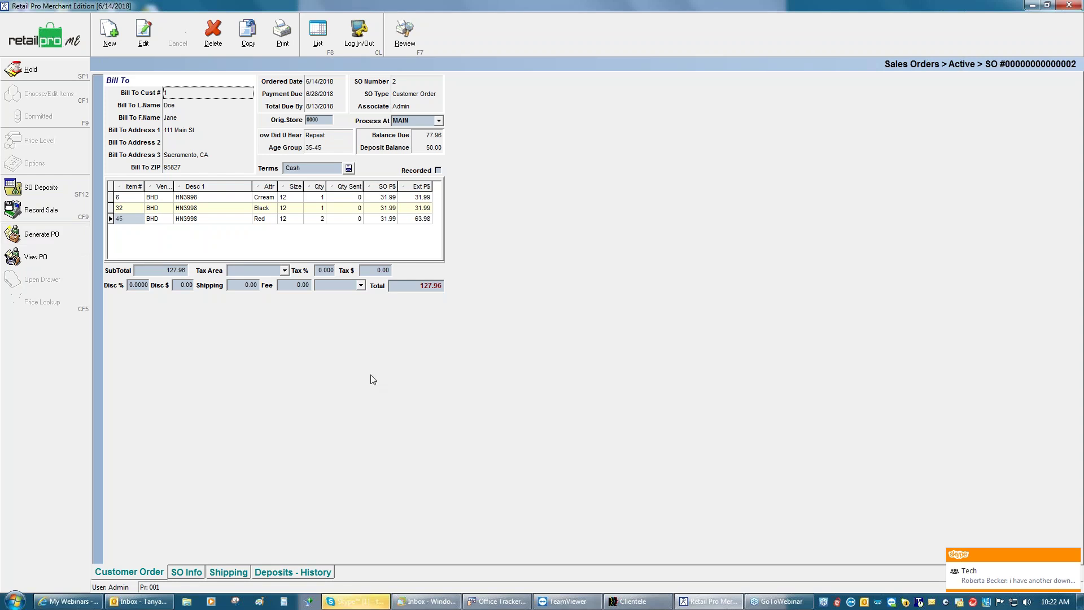
{"action": "left_click", "coordinate": [1076, 559]}
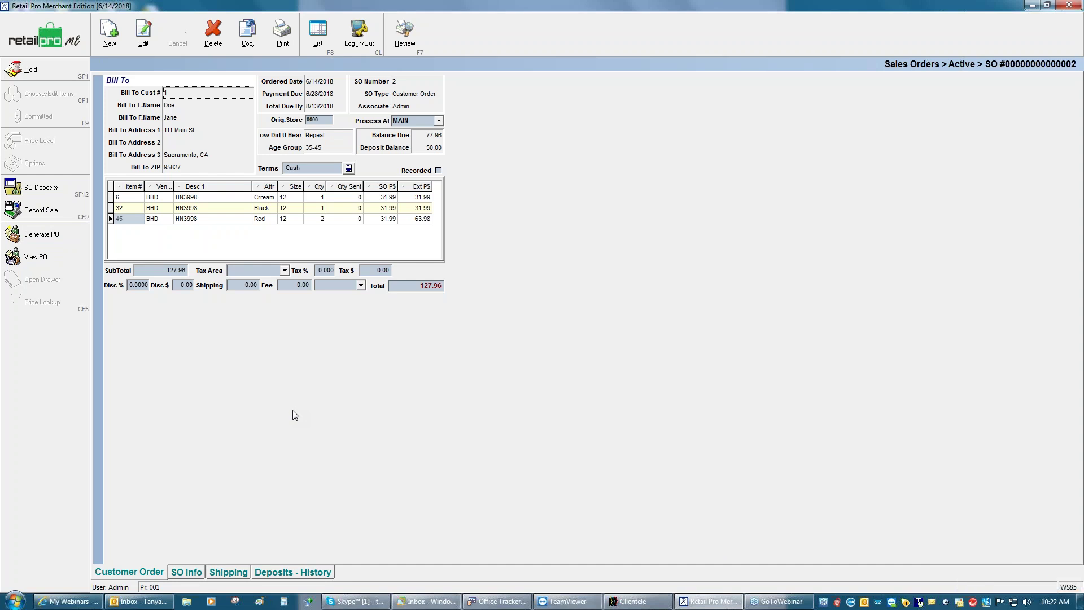
- Generate a purchase order from the customer order and open it for viewing
{"action": "left_click", "coordinate": [71, 240]}
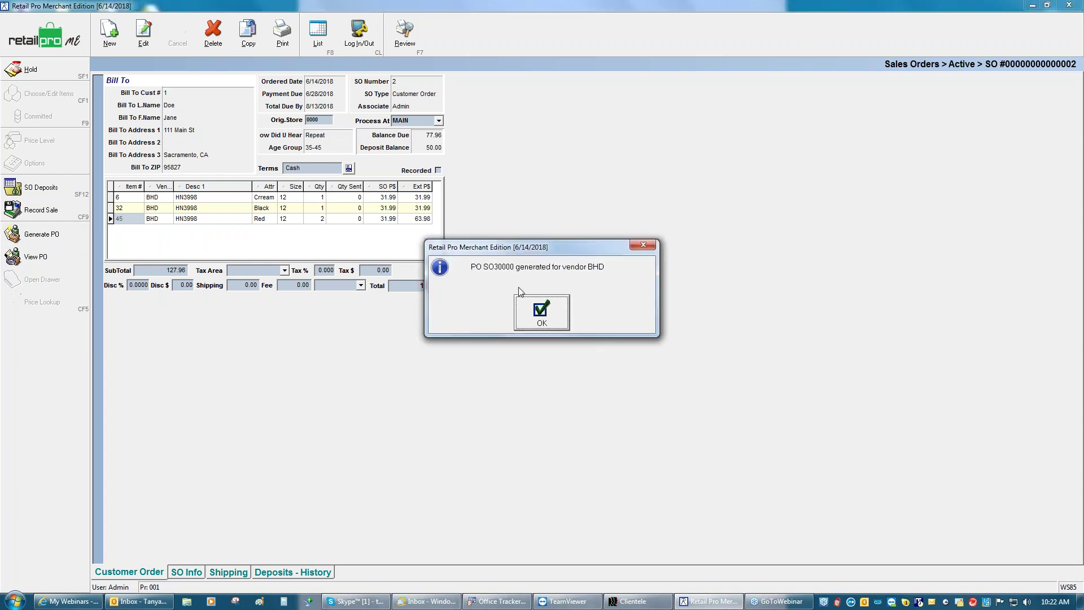
{"action": "left_click", "coordinate": [546, 314]}
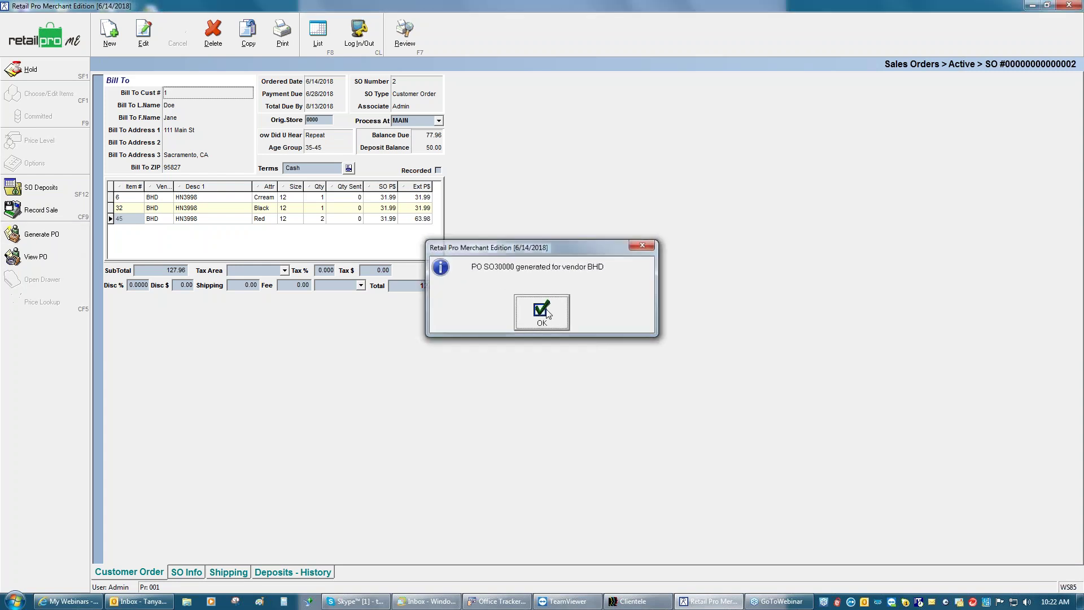
{"action": "left_click", "coordinate": [52, 255]}
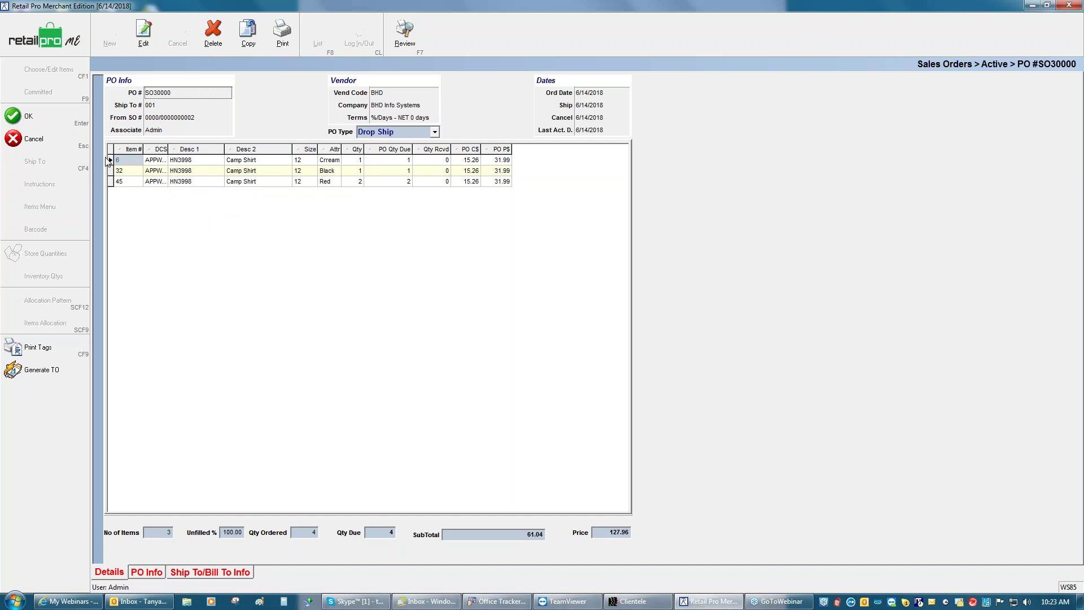
- Put the drop-ship purchase order into edit mode, save it without changes and return to the sales order
{"action": "left_click", "coordinate": [143, 31]}
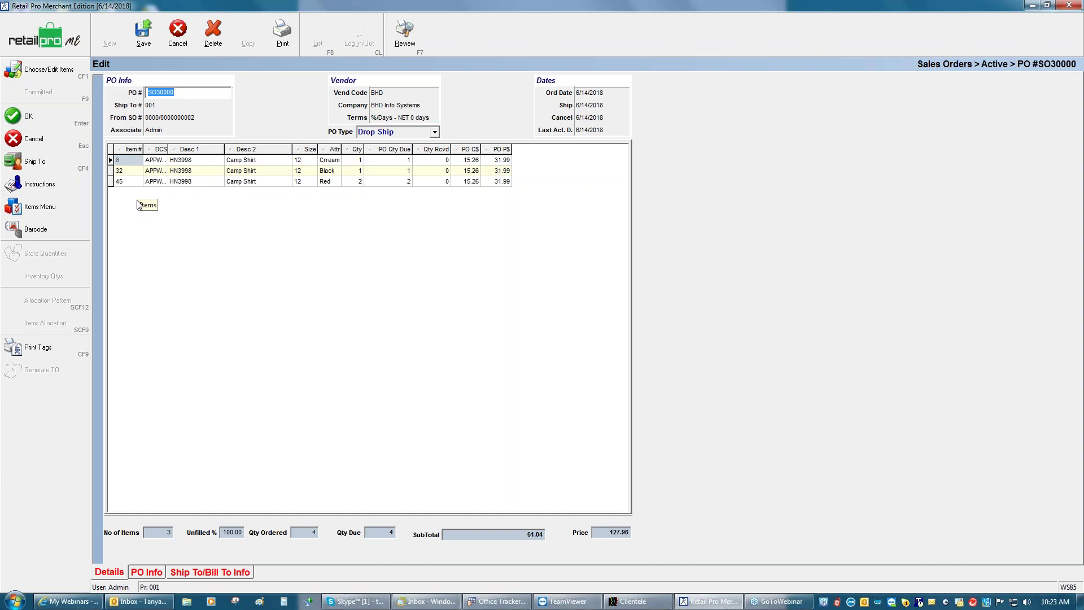
{"action": "left_click", "coordinate": [146, 47]}
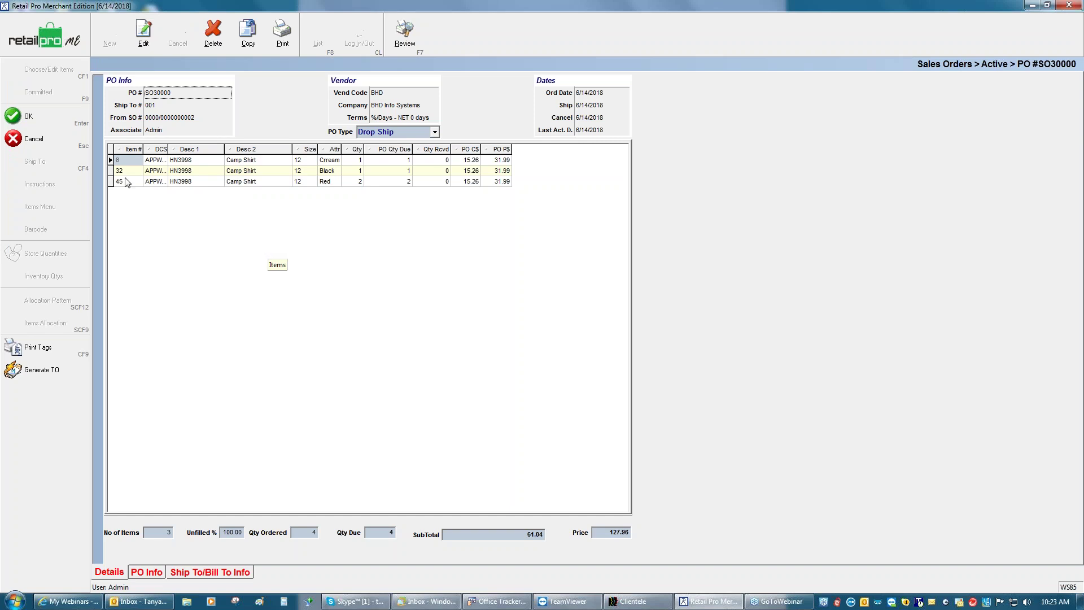
{"action": "left_click", "coordinate": [50, 137]}
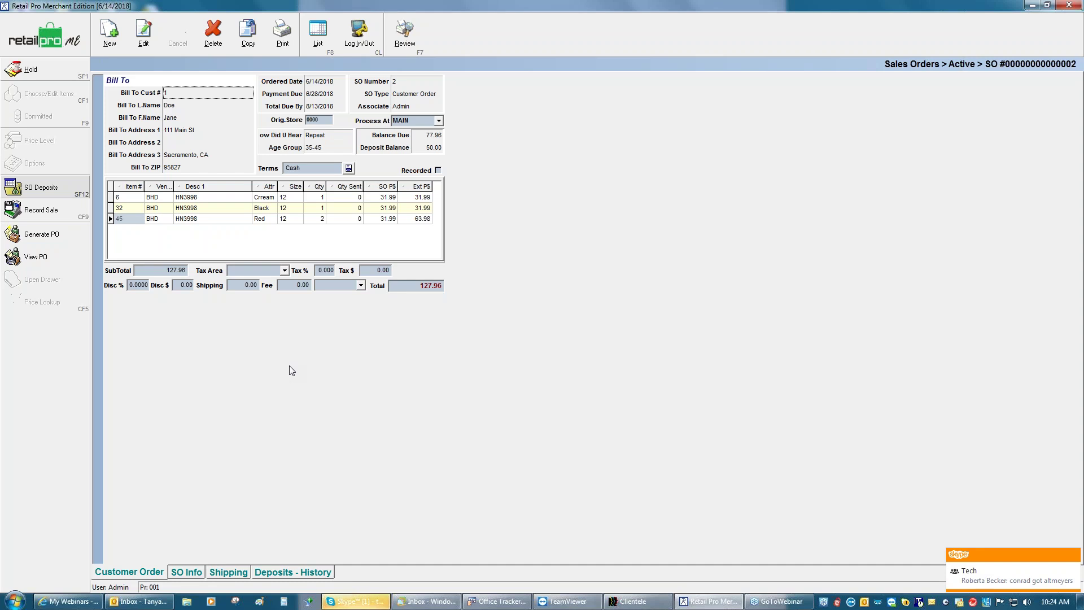
{"action": "left_click", "coordinate": [1074, 556]}
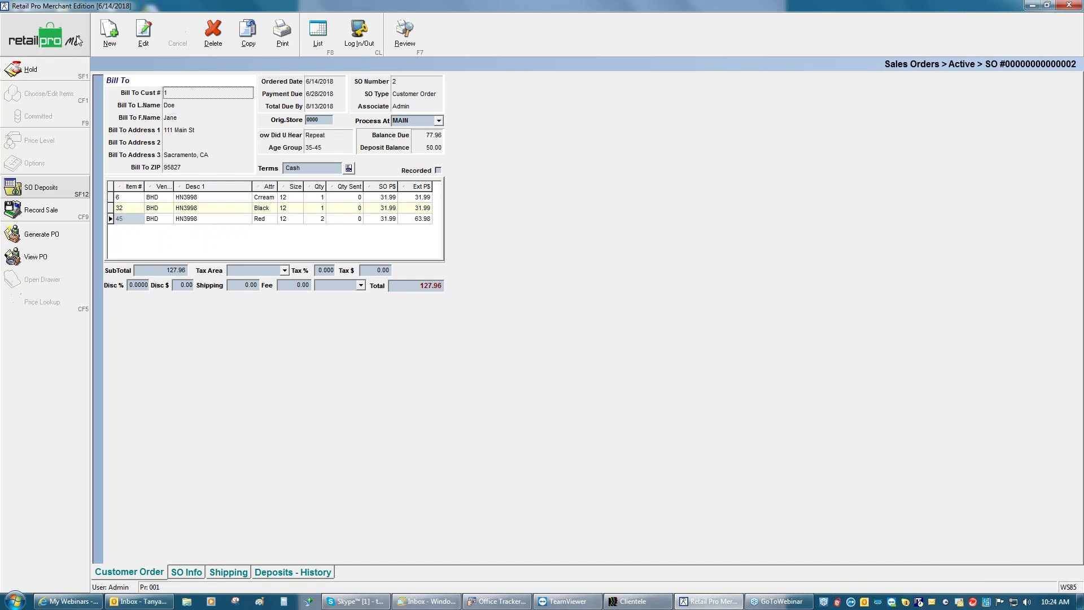
- Leave the sales orders and open the merchandise inventory list in its Item Information view
{"action": "key", "text": "F8"}
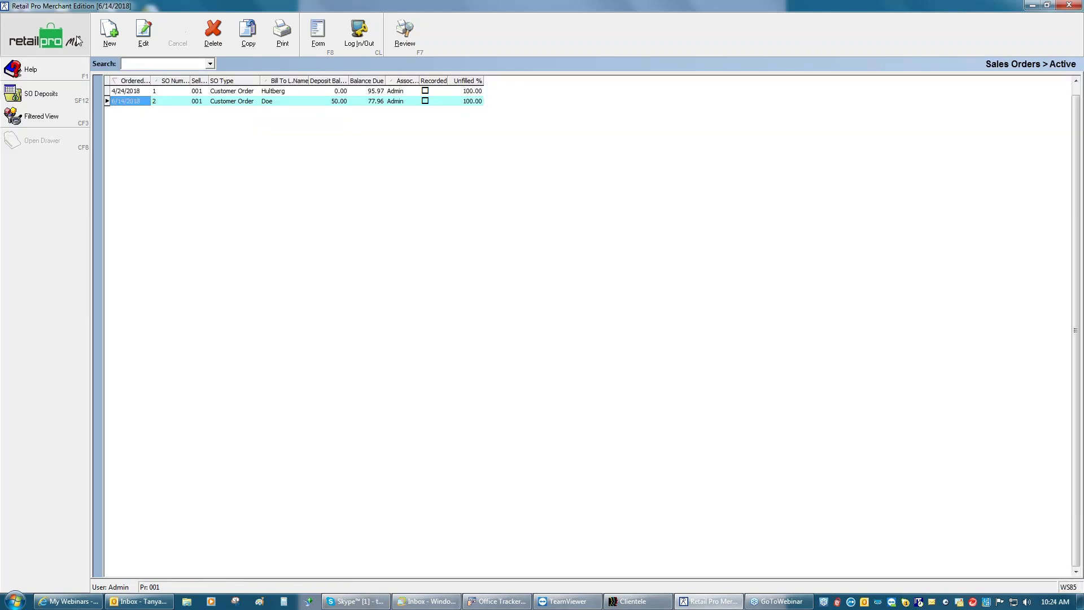
{"action": "left_click", "coordinate": [79, 41]}
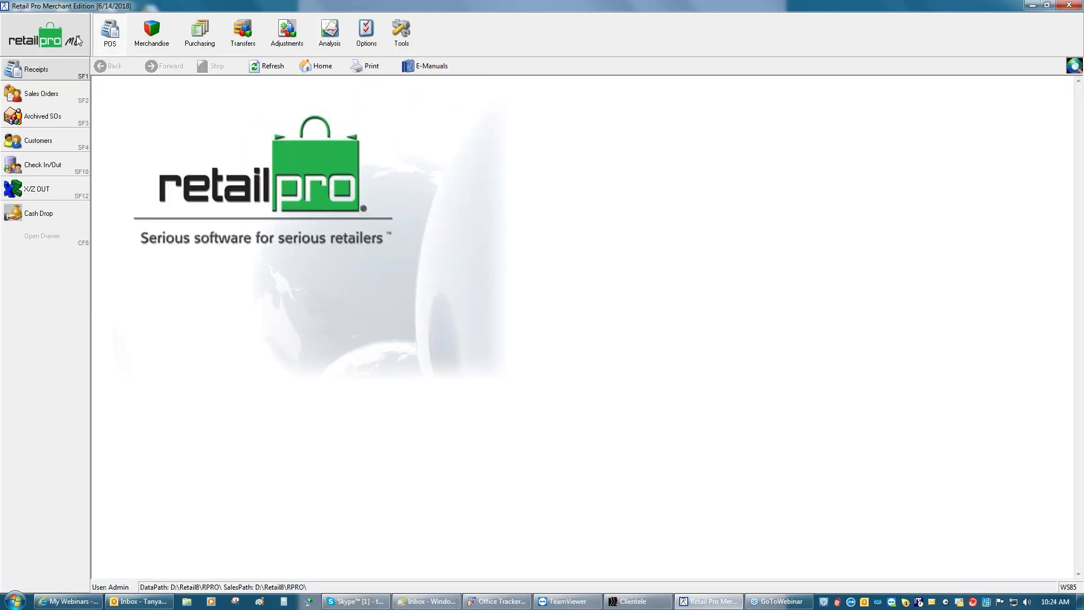
{"action": "left_click", "coordinate": [58, 93]}
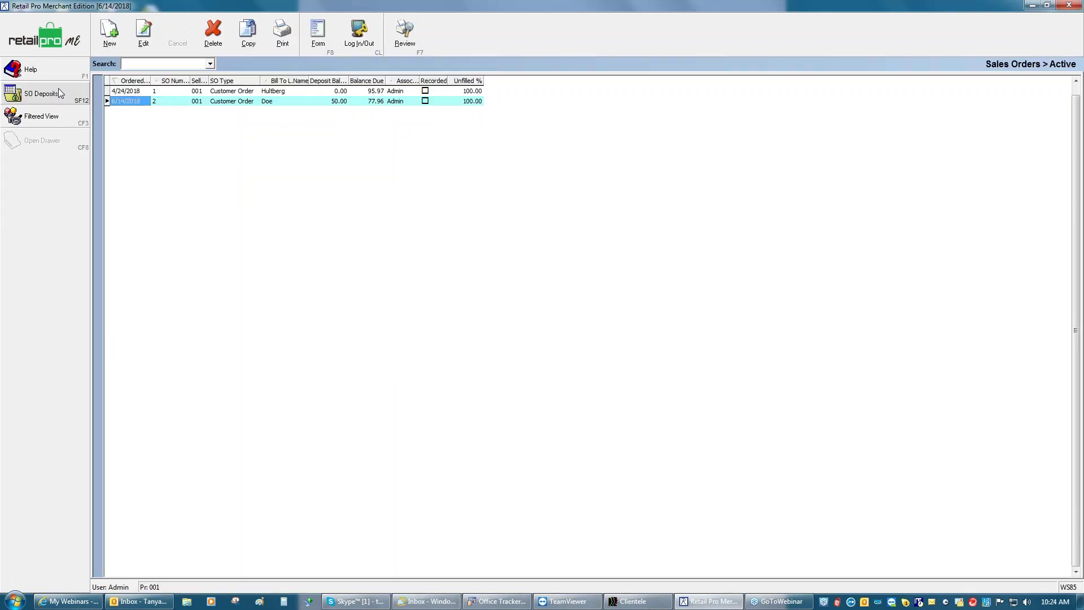
{"action": "left_click", "coordinate": [70, 41]}
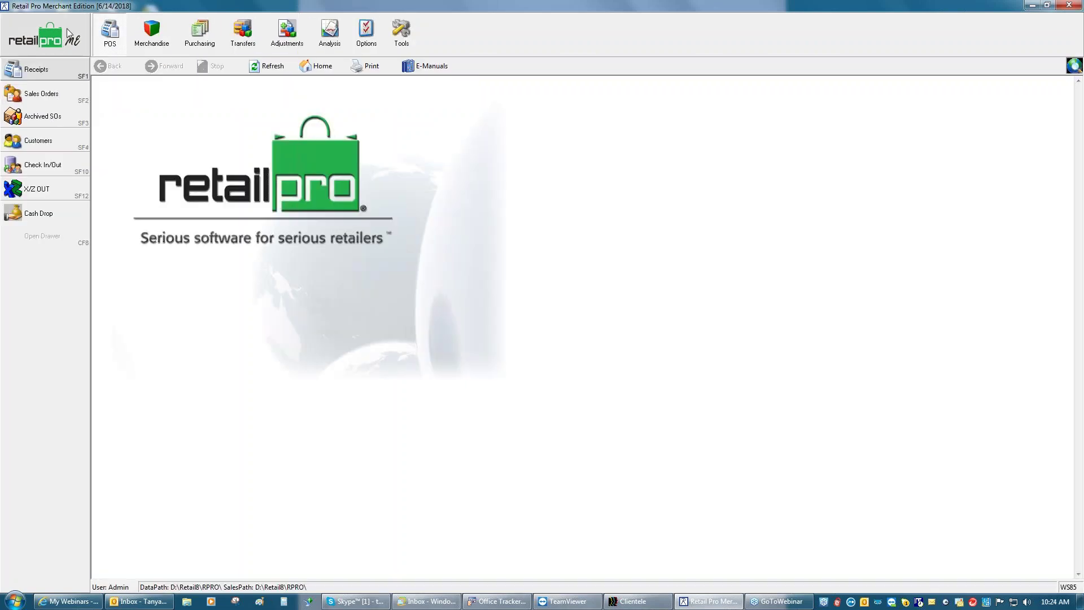
{"action": "left_click", "coordinate": [143, 37]}
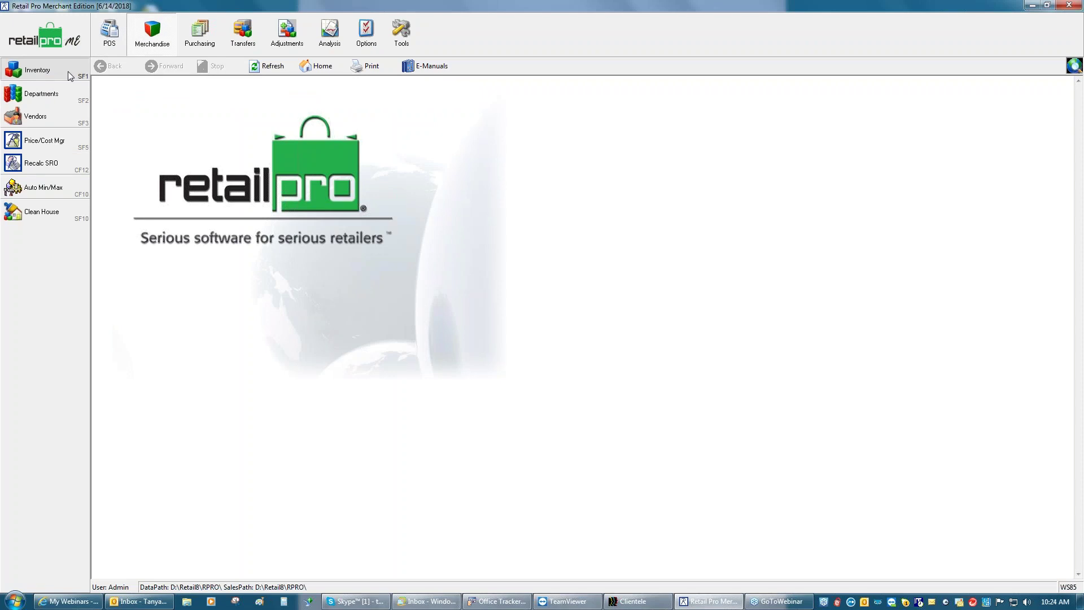
{"action": "left_click", "coordinate": [68, 71]}
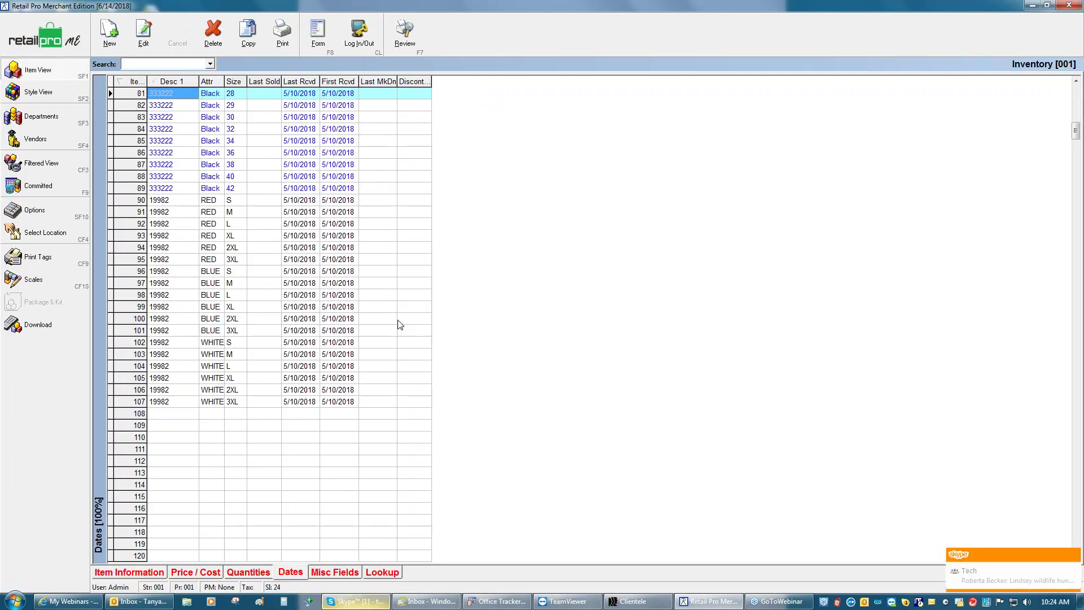
{"action": "left_click", "coordinate": [158, 575]}
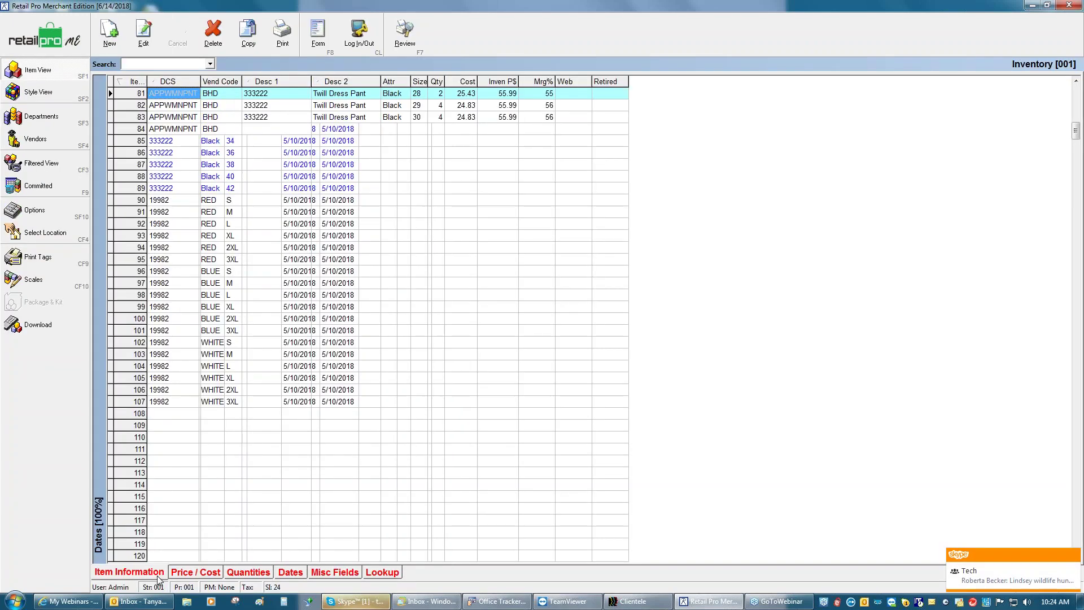
- Look through the inventory items from the Camp Shirts to the end of the HANES front pocket shirts
{"action": "scroll", "coordinate": [323, 427], "scroll_direction": "up", "scroll_amount": 7}
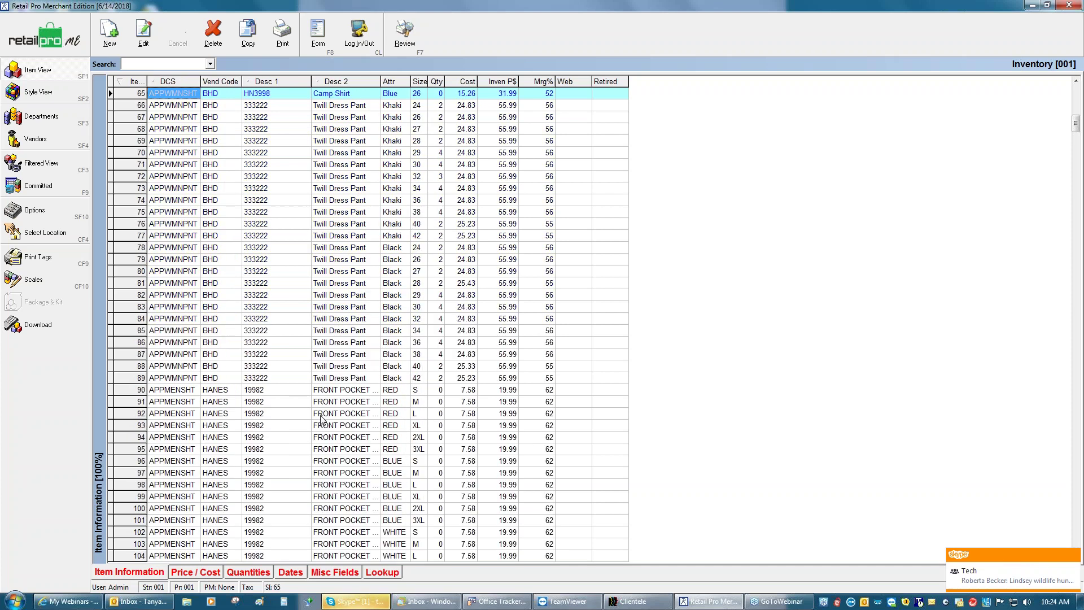
{"action": "scroll", "coordinate": [321, 419], "scroll_direction": "up", "scroll_amount": 7}
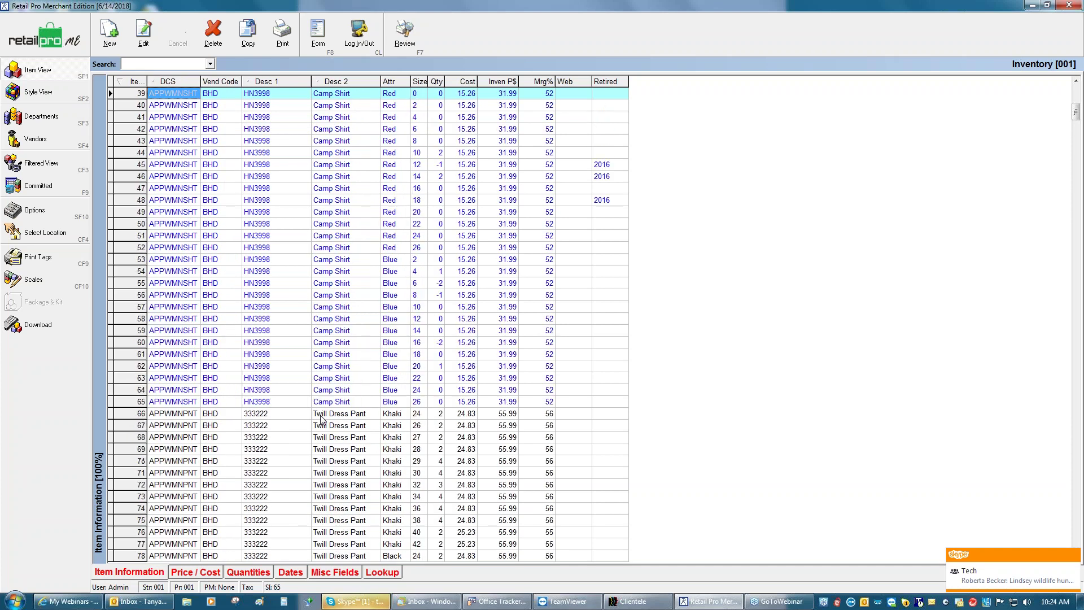
{"action": "scroll", "coordinate": [321, 419], "scroll_direction": "up", "scroll_amount": 11}
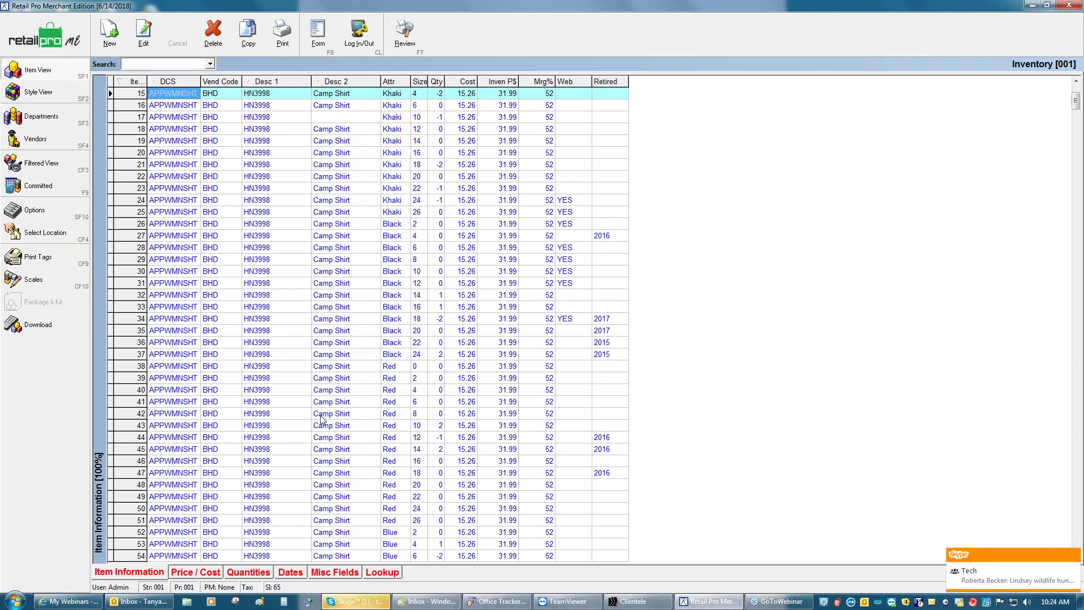
{"action": "scroll", "coordinate": [320, 419], "scroll_direction": "up", "scroll_amount": 2}
{"action": "scroll", "coordinate": [320, 419], "scroll_direction": "down", "scroll_amount": 10}
{"action": "scroll", "coordinate": [306, 483], "scroll_direction": "down", "scroll_amount": 4}
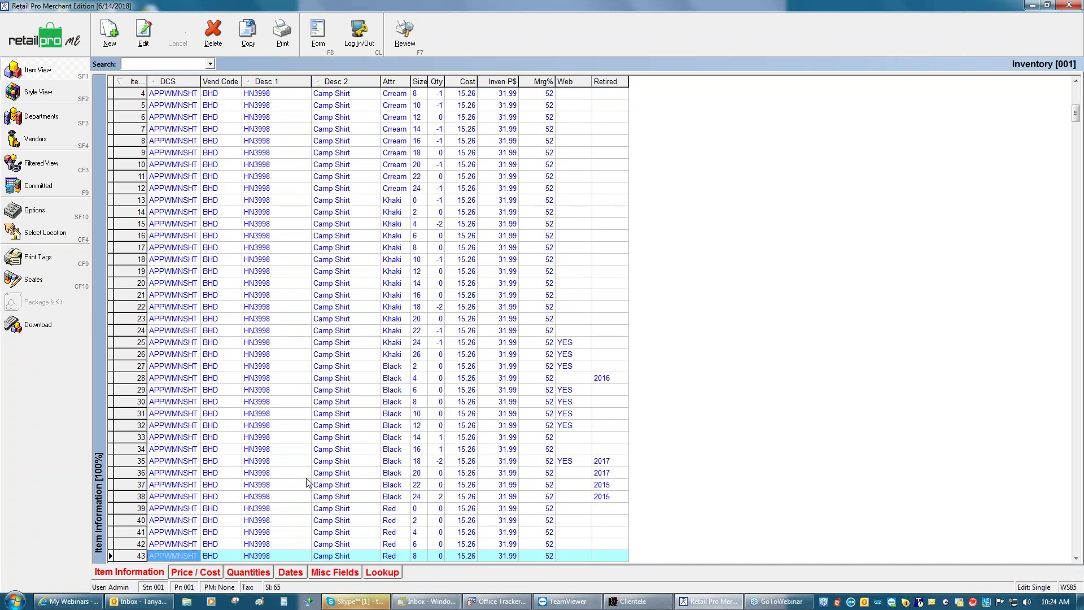
{"action": "scroll", "coordinate": [307, 483], "scroll_direction": "down", "scroll_amount": 6}
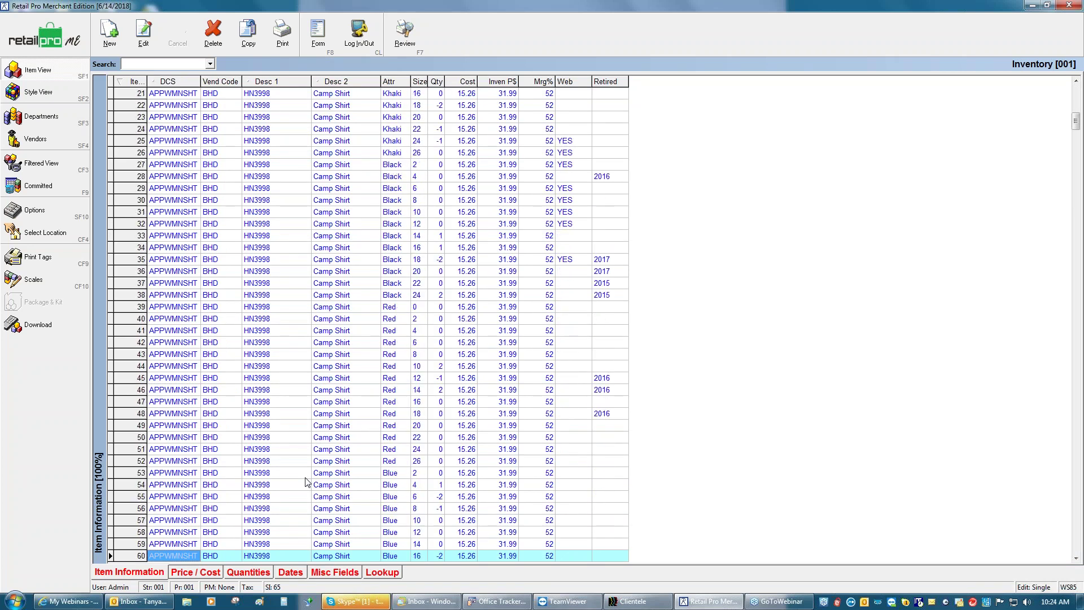
{"action": "scroll", "coordinate": [307, 483], "scroll_direction": "down", "scroll_amount": 6}
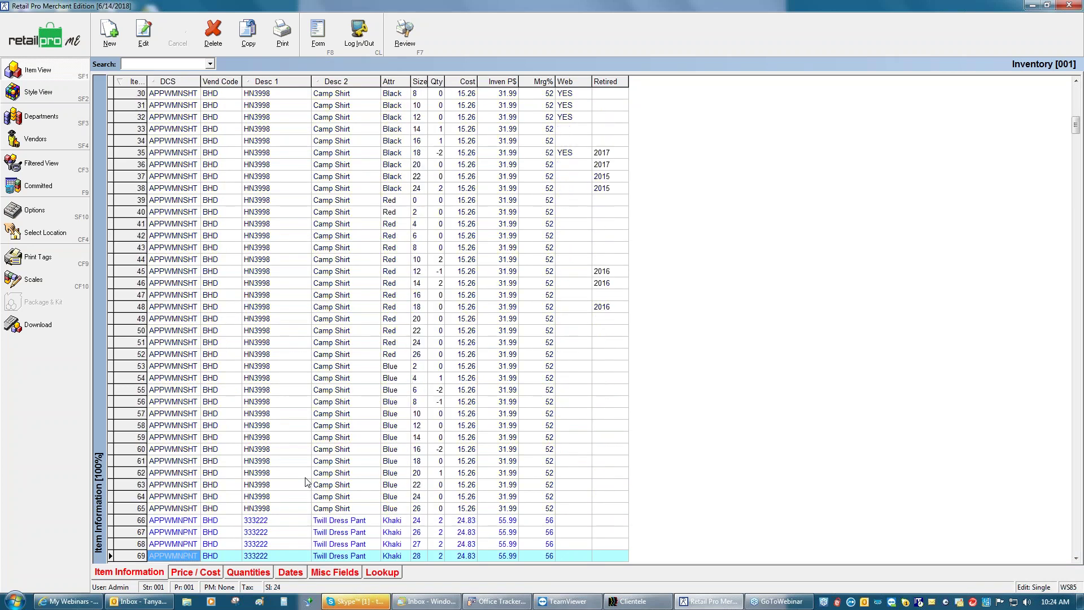
{"action": "scroll", "coordinate": [306, 482], "scroll_direction": "down", "scroll_amount": 8}
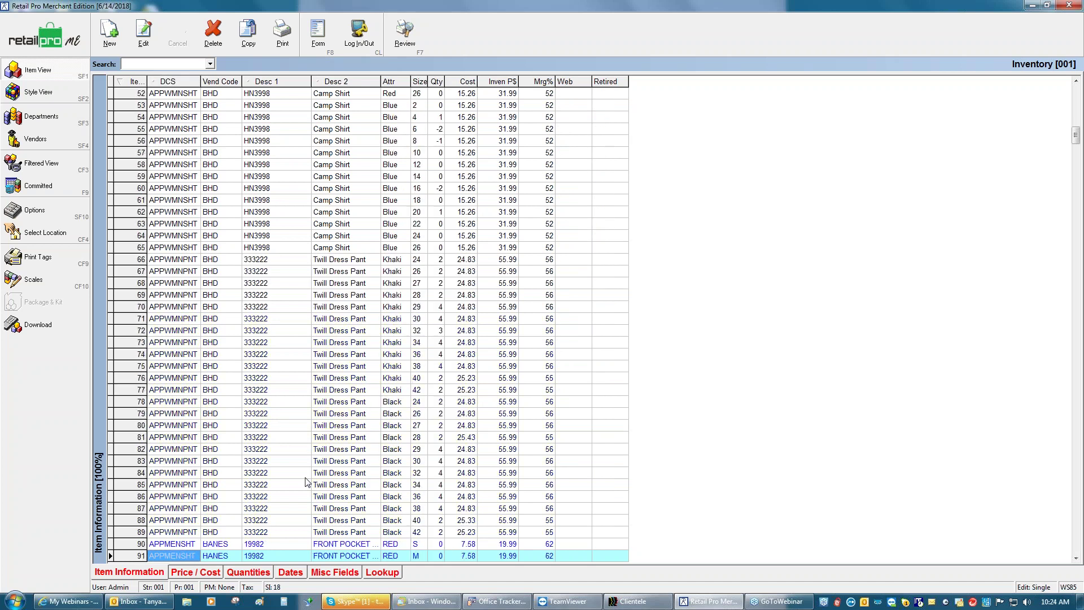
{"action": "scroll", "coordinate": [306, 482], "scroll_direction": "down", "scroll_amount": 4}
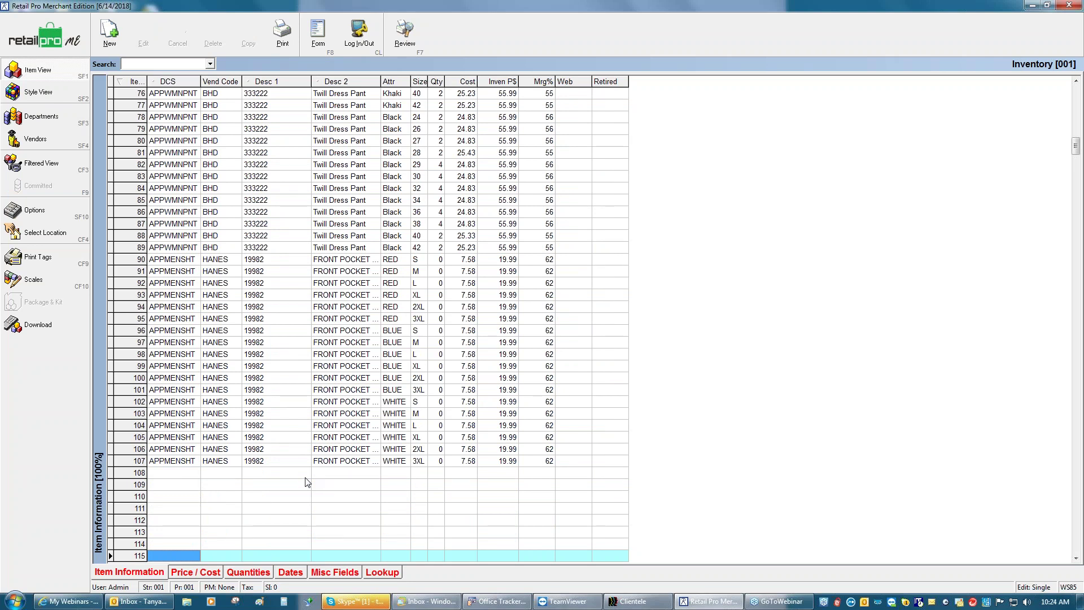
- Start a new inventory item in empty row 150 below the existing items
{"action": "key", "text": "Down"}
{"action": "key", "text": "Down"}
{"action": "key", "text": "Down"}
{"action": "key", "text": "Down"}
{"action": "key", "text": "Down"}
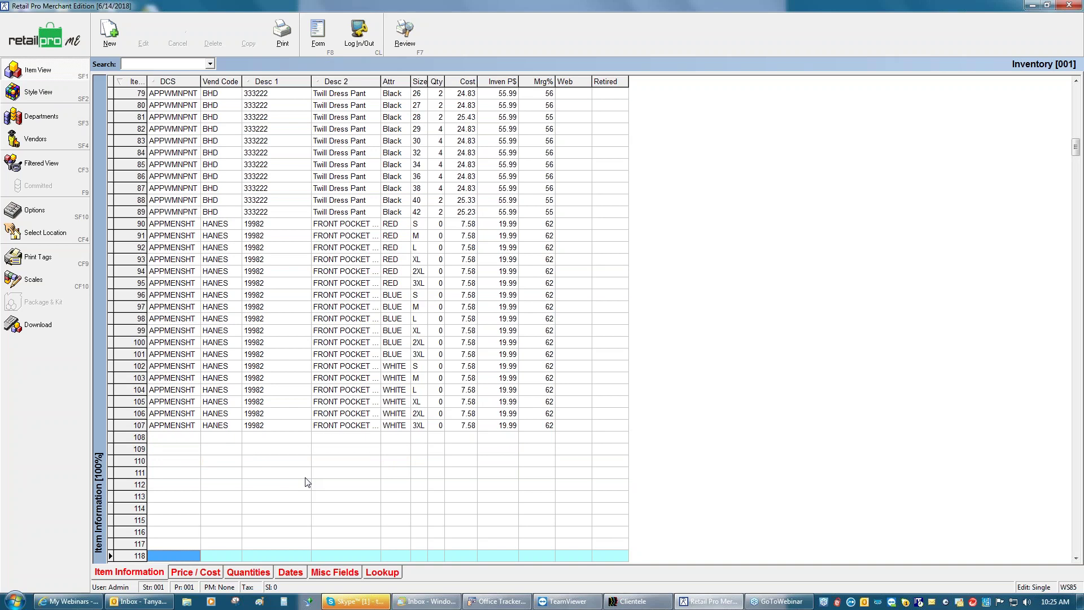
{"action": "key", "text": "Down"}
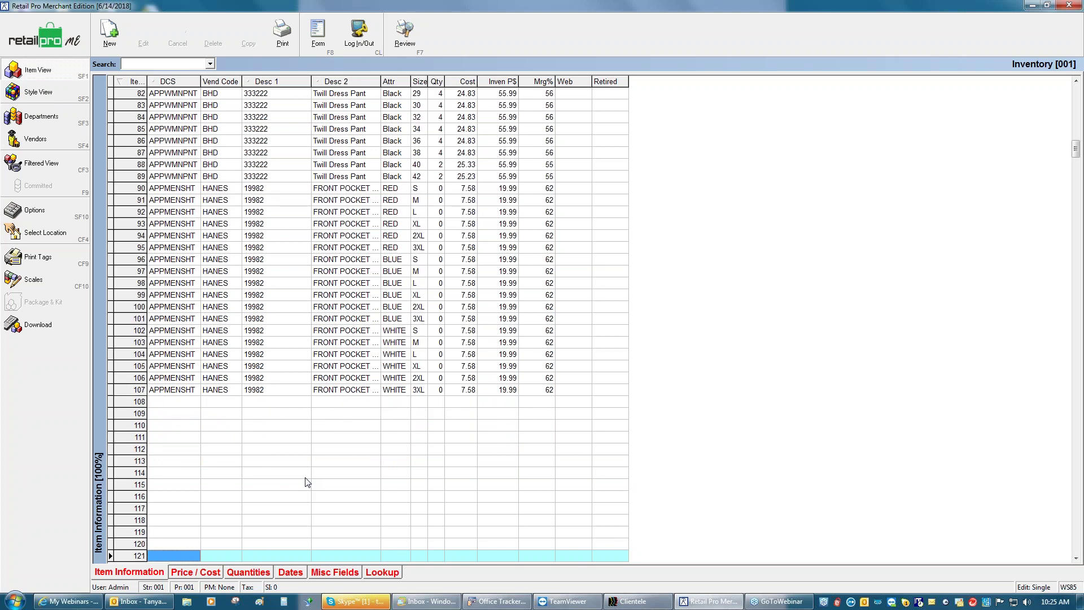
{"action": "key", "text": "Down"}
{"action": "key", "text": "Down"}
{"action": "key", "text": "Down"}
{"action": "key", "text": "Down"}
{"action": "key", "text": "Down"}
{"action": "key", "text": "Down"}
{"action": "key", "text": "Down"}
{"action": "key", "text": "Down"}
{"action": "key", "text": "Down"}
{"action": "key", "text": "Down"}
{"action": "key", "text": "Down"}
{"action": "key", "text": "Down"}
{"action": "key", "text": "Down"}
{"action": "key", "text": "Down"}
{"action": "key", "text": "Down"}
{"action": "key", "text": "Down"}
{"action": "key", "text": "Down"}
{"action": "key", "text": "Down"}
{"action": "key", "text": "Down"}
{"action": "key", "text": "Down"}
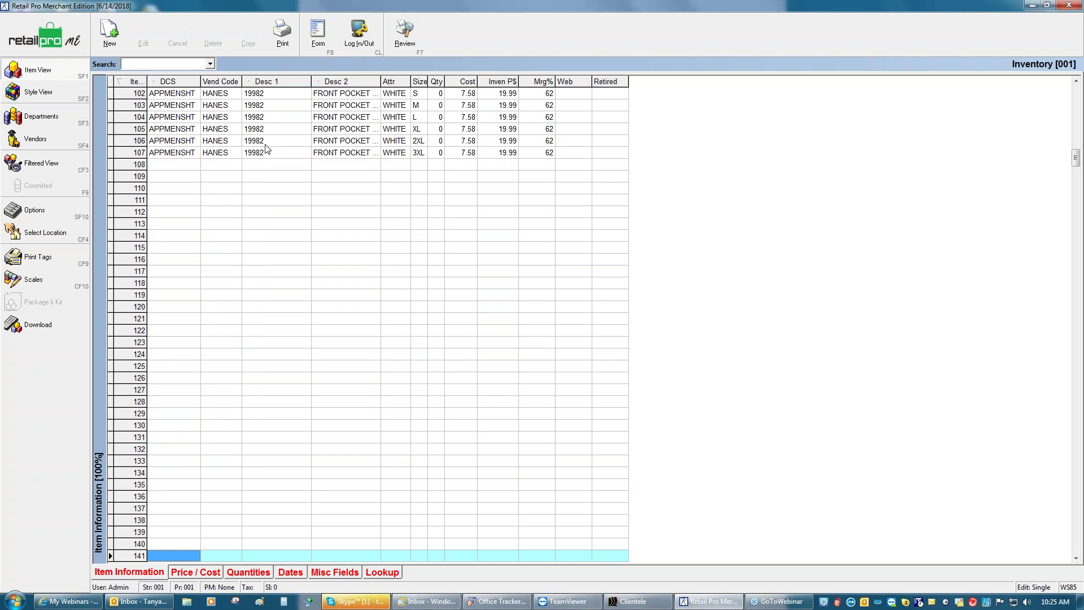
{"action": "scroll", "coordinate": [267, 148], "scroll_direction": "down", "scroll_amount": 2}
{"action": "scroll", "coordinate": [267, 149], "scroll_direction": "down", "scroll_amount": 2}
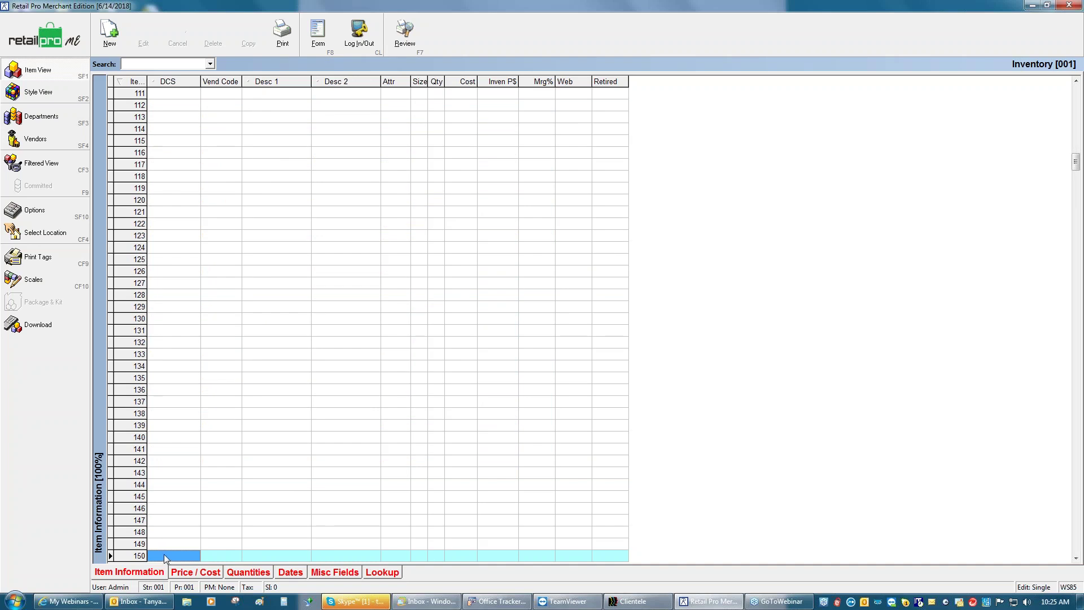
{"action": "left_click", "coordinate": [112, 32]}
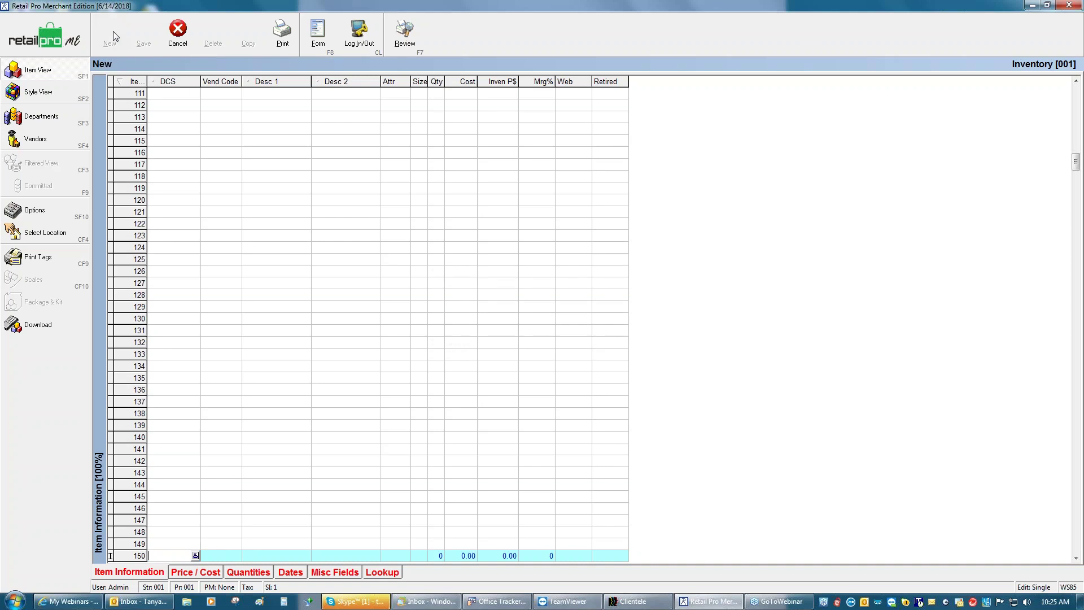
- Start a new department for the item with Dept code SPE, Class code CIA and Subclass code L
{"action": "left_click", "coordinate": [196, 557]}
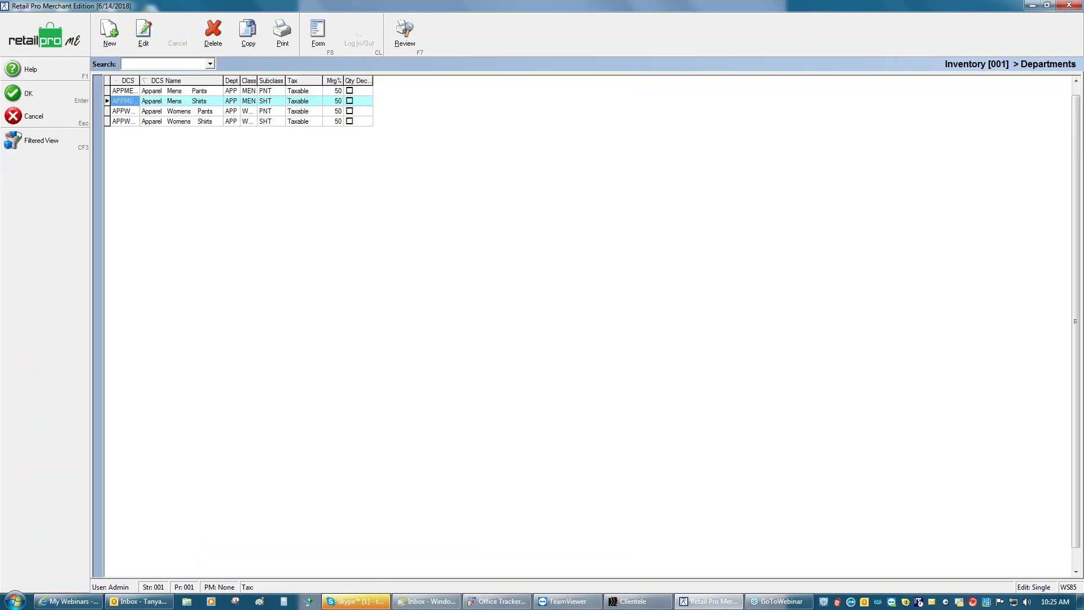
{"action": "left_click", "coordinate": [113, 31]}
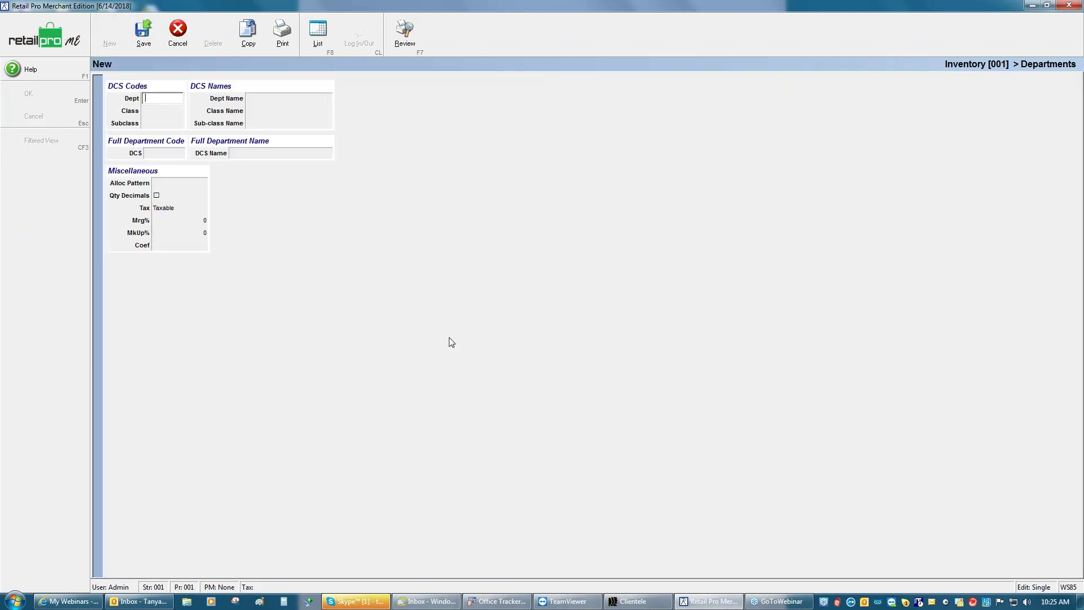
{"action": "type", "text": "spe"}
{"action": "left_click", "coordinate": [155, 114]}
{"action": "type", "text": "cia"}
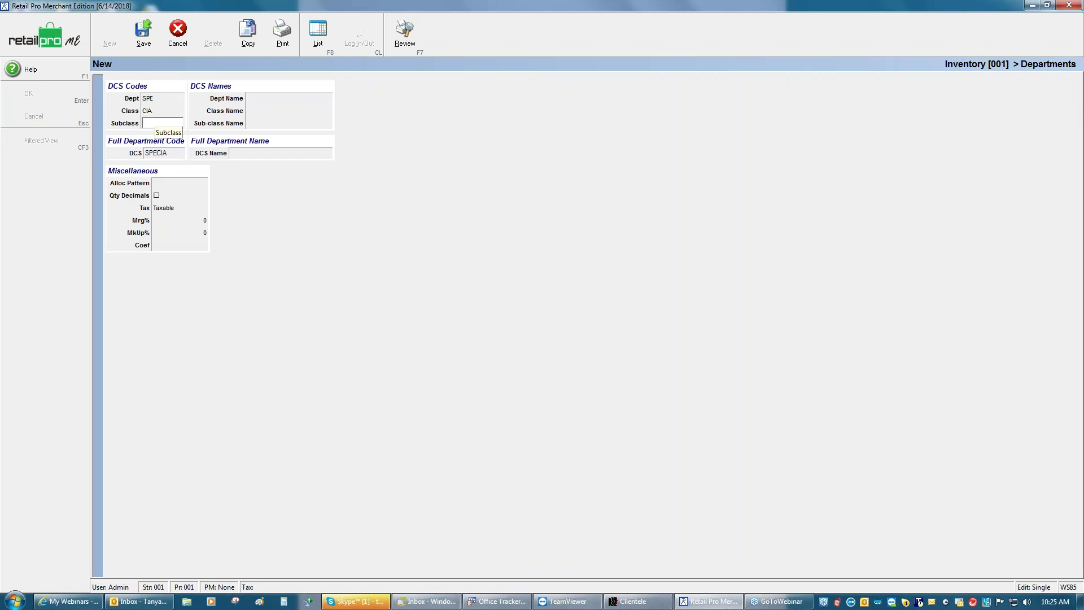
{"action": "type", "text": "l"}
- Enter Special as the new department's Dept Name and Orders as its Class Name
{"action": "left_click", "coordinate": [261, 99]}
{"action": "type", "text": "Specia"}
{"action": "key", "text": "BackSpace"}
{"action": "key", "text": "BackSpace"}
{"action": "key", "text": "BackSpace"}
{"action": "left_click", "coordinate": [173, 183]}
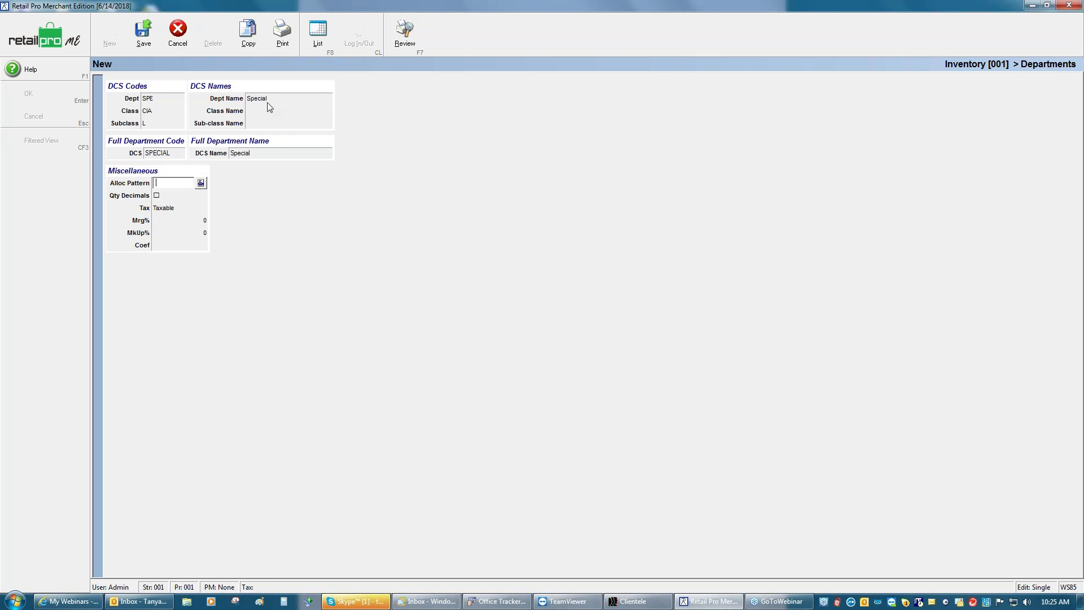
{"action": "left_click", "coordinate": [255, 110]}
{"action": "type", "text": "Orders"}
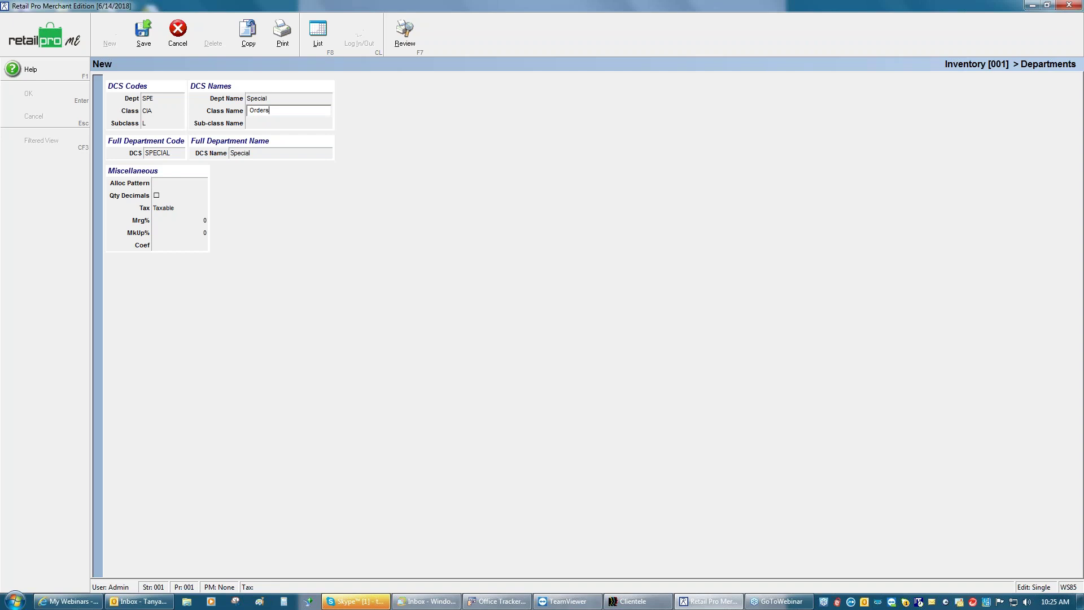
- Save the new department and assign it to the new inventory item
{"action": "left_click", "coordinate": [143, 34]}
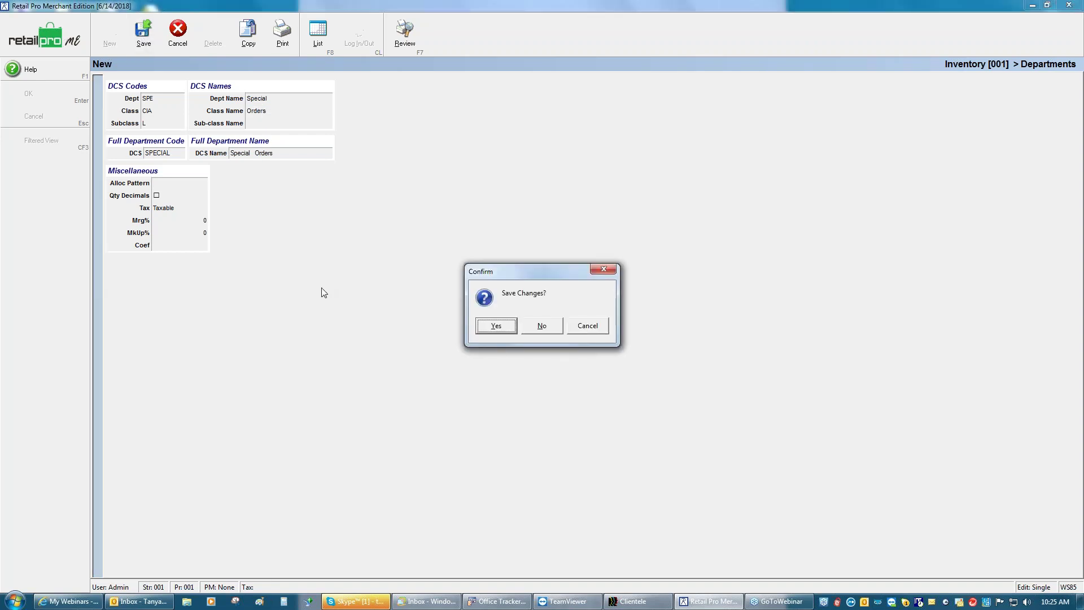
{"action": "left_click", "coordinate": [498, 327]}
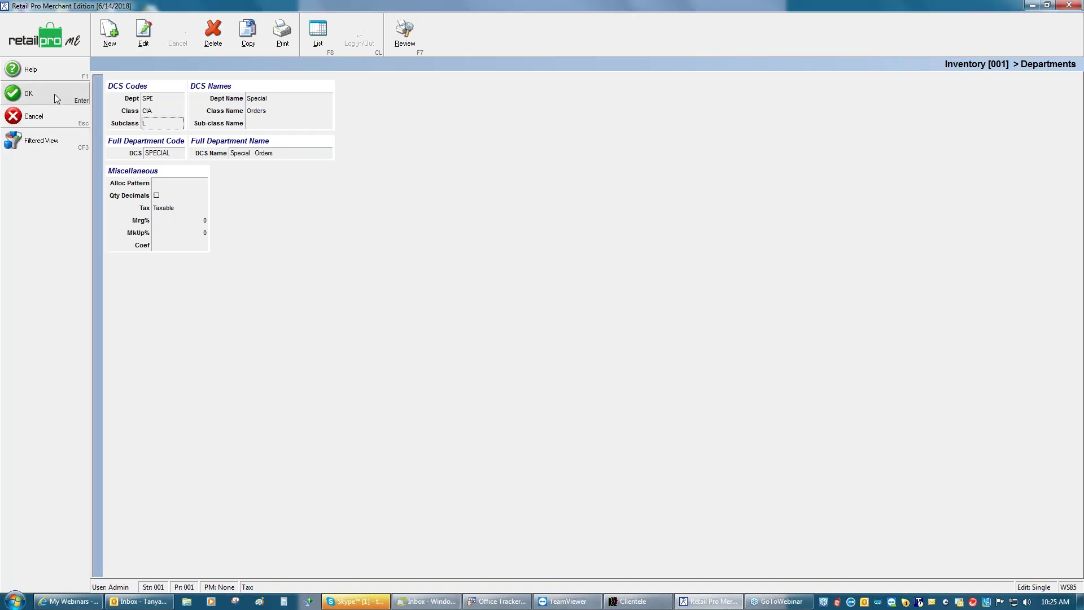
{"action": "left_click", "coordinate": [54, 94]}
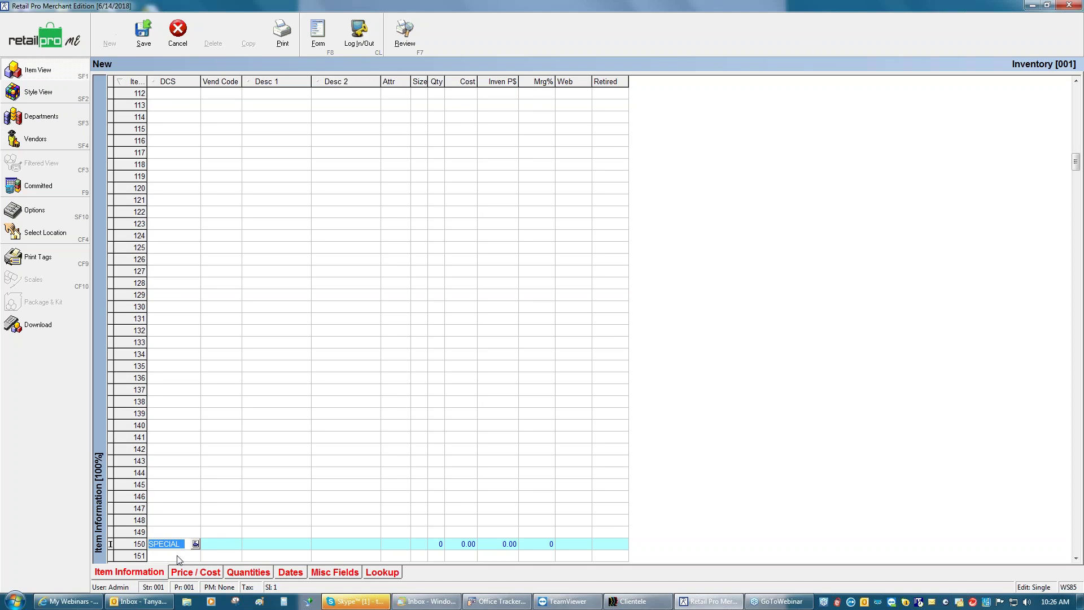
- Set the new item's vendor code to BHD and its Desc 1 to "Special Order Item"
{"action": "left_click", "coordinate": [217, 544]}
{"action": "type", "text": "bhd"}
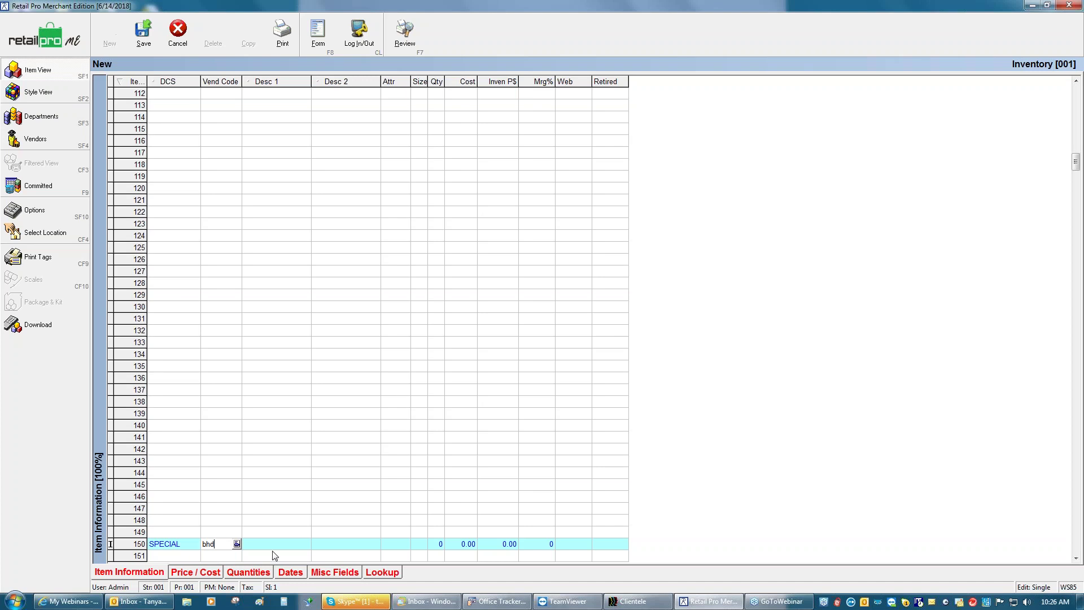
{"action": "key", "text": "Tab"}
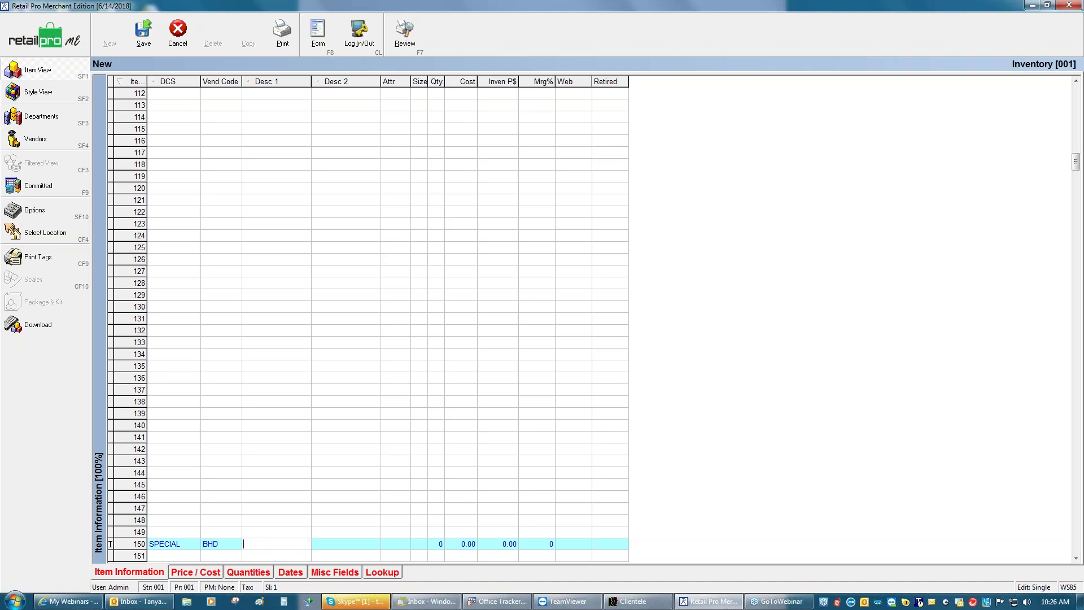
{"action": "type", "text": "Special order Item"}
{"action": "left_click", "coordinate": [274, 544]}
{"action": "key", "text": "BackSpace"}
{"action": "type", "text": "O"}
{"action": "left_click", "coordinate": [307, 544]}
{"action": "key", "text": "Return"}
- Copy the Desc 1 text "Special Order Item" into Desc 2 and save the item
{"action": "key", "text": "ctrl+c"}
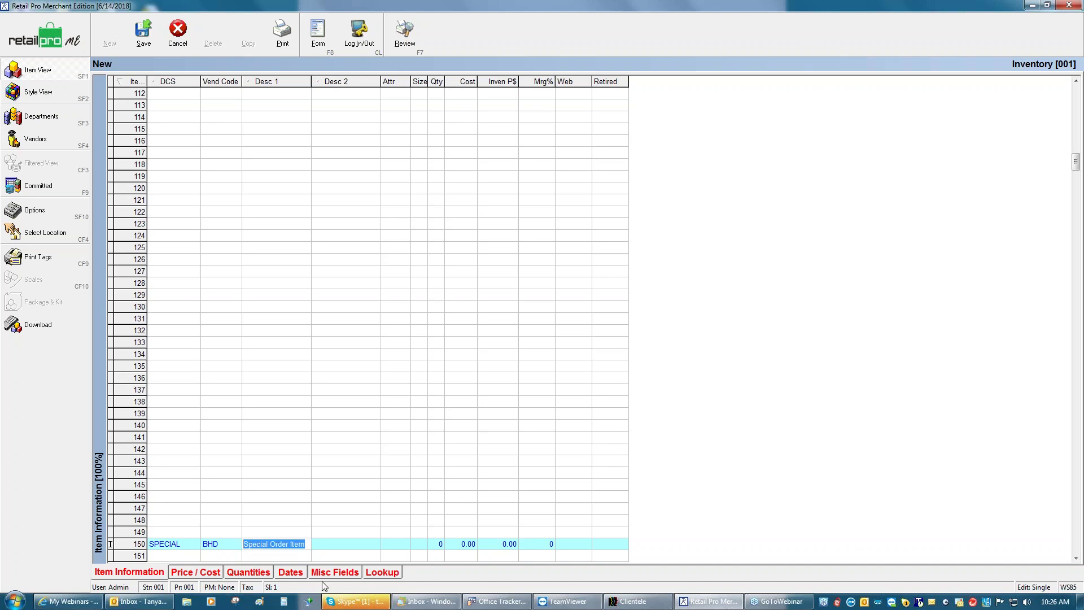
{"action": "left_click", "coordinate": [362, 545]}
{"action": "key", "text": "ctrl+v"}
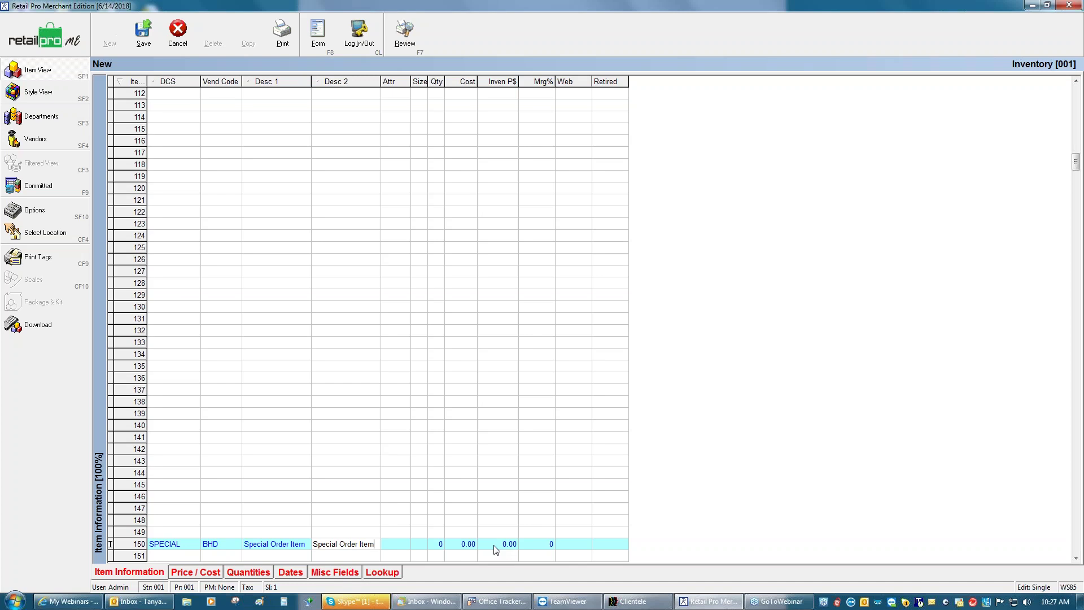
{"action": "left_click", "coordinate": [142, 37]}
{"action": "left_click", "coordinate": [506, 329]}
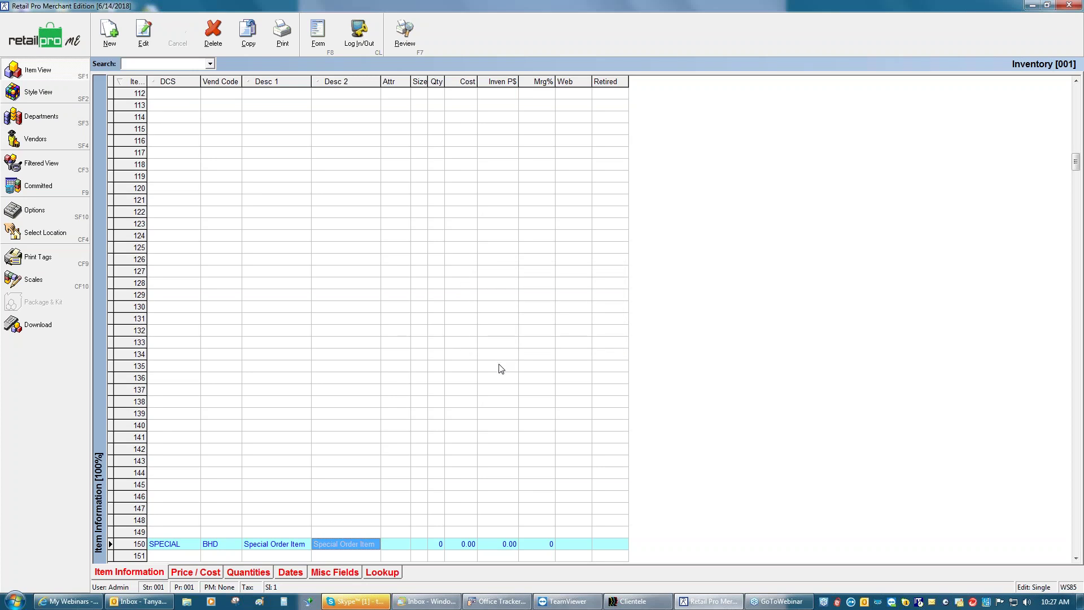
- Leave the inventory and create a new sales order of type Special Order
{"action": "left_click", "coordinate": [77, 41]}
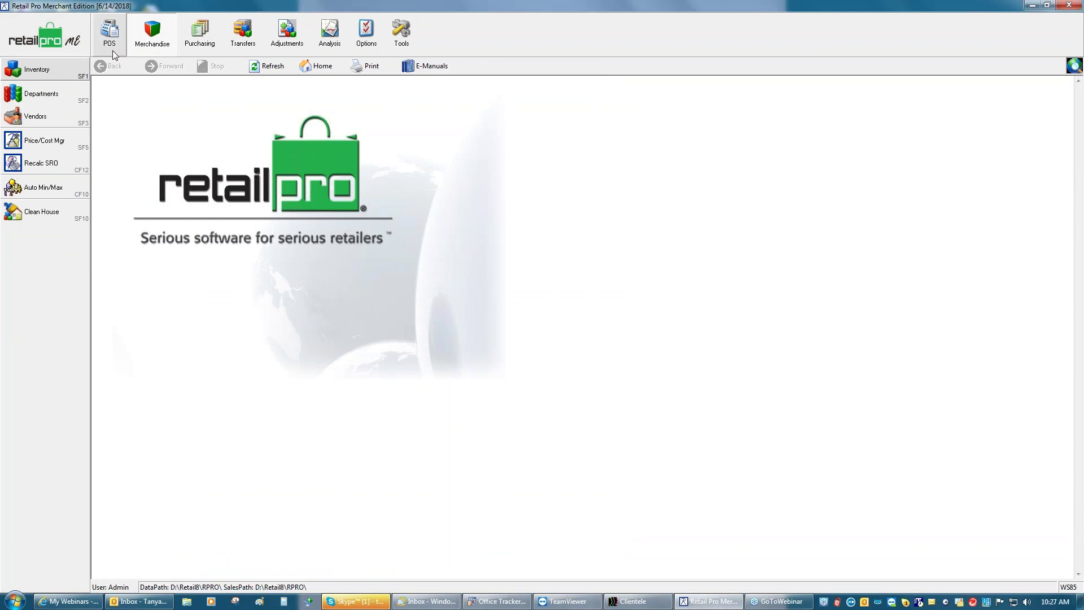
{"action": "left_click", "coordinate": [110, 31]}
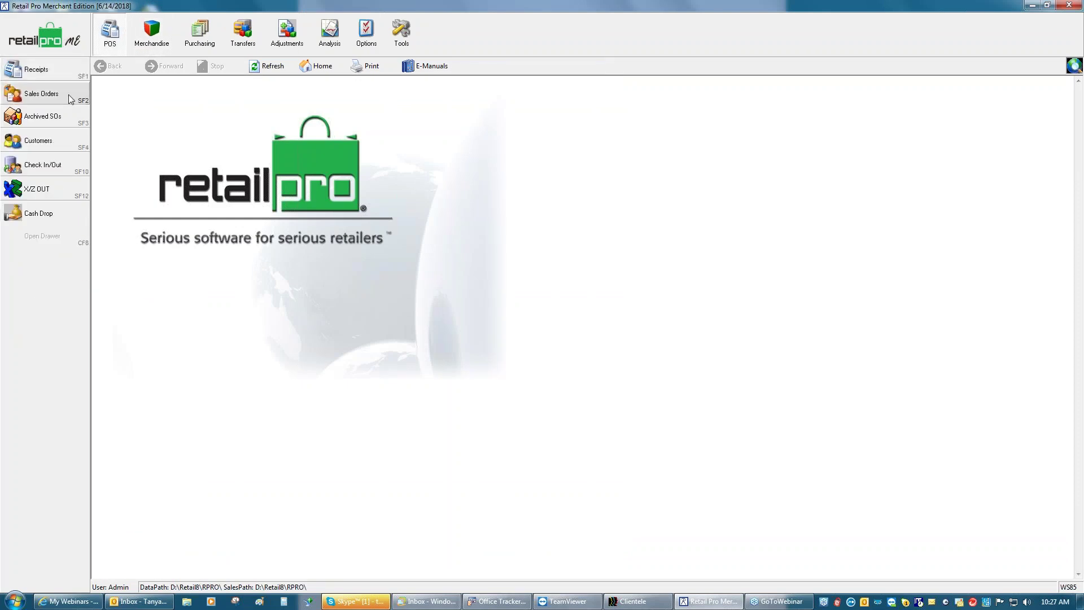
{"action": "left_click", "coordinate": [42, 94]}
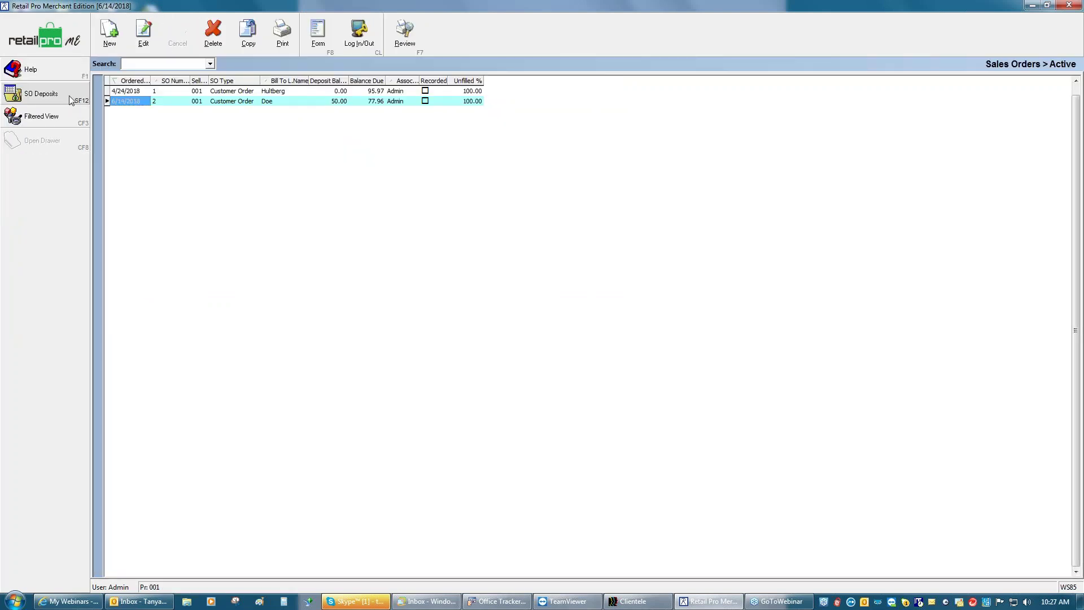
{"action": "left_click", "coordinate": [115, 31]}
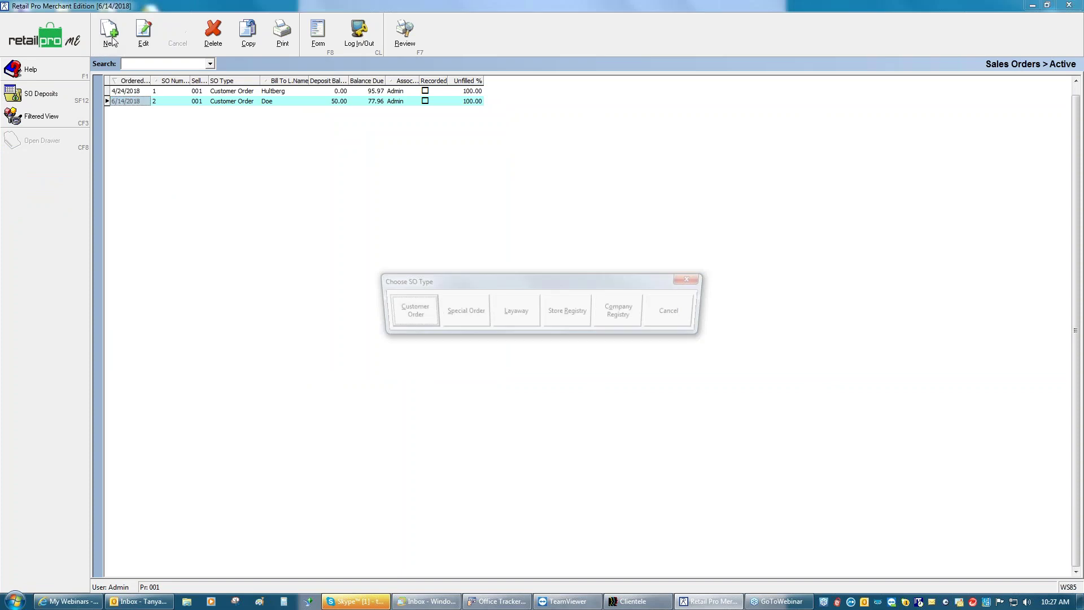
{"action": "left_click", "coordinate": [457, 320]}
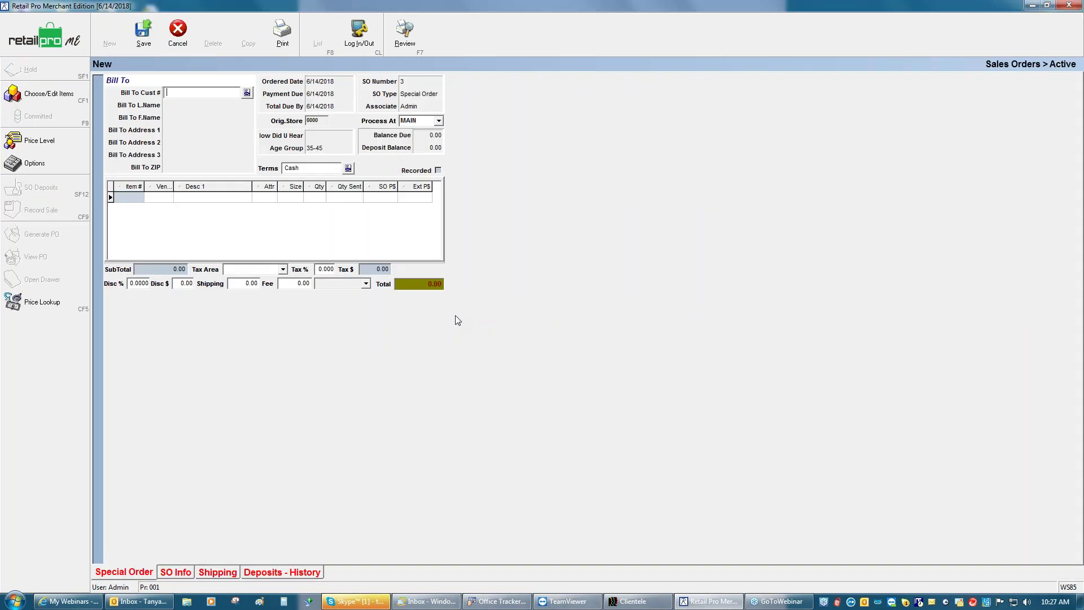
- Look up the bill-to customer by partial last name and set How Did U Hear to Walk-By
{"action": "type", "text": "hutl"}
{"action": "key", "text": "BackSpace"}
{"action": "key", "text": "BackSpace"}
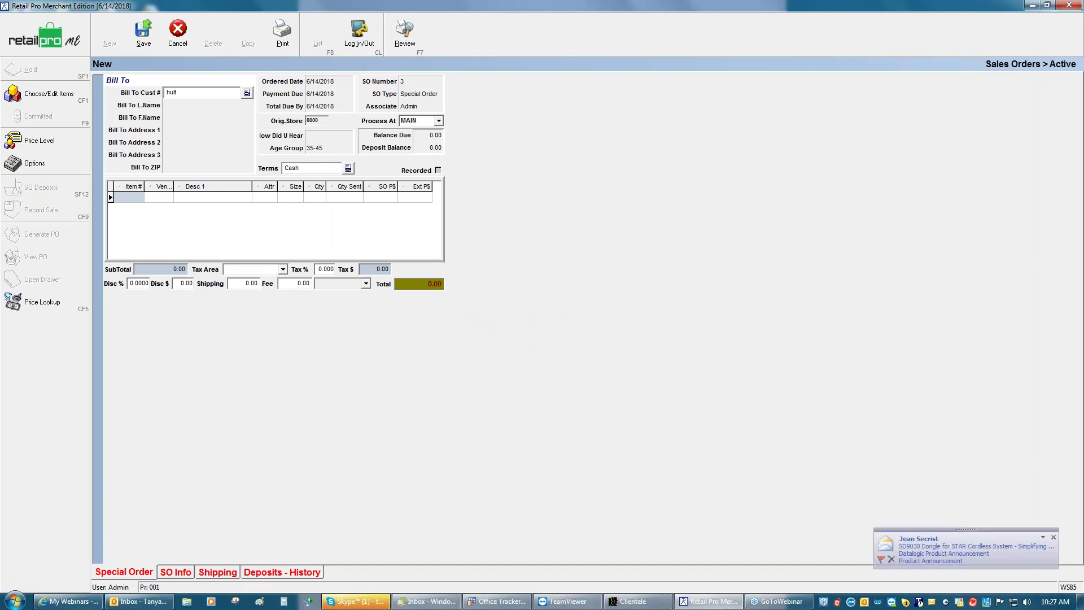
{"action": "key", "text": "Tab"}
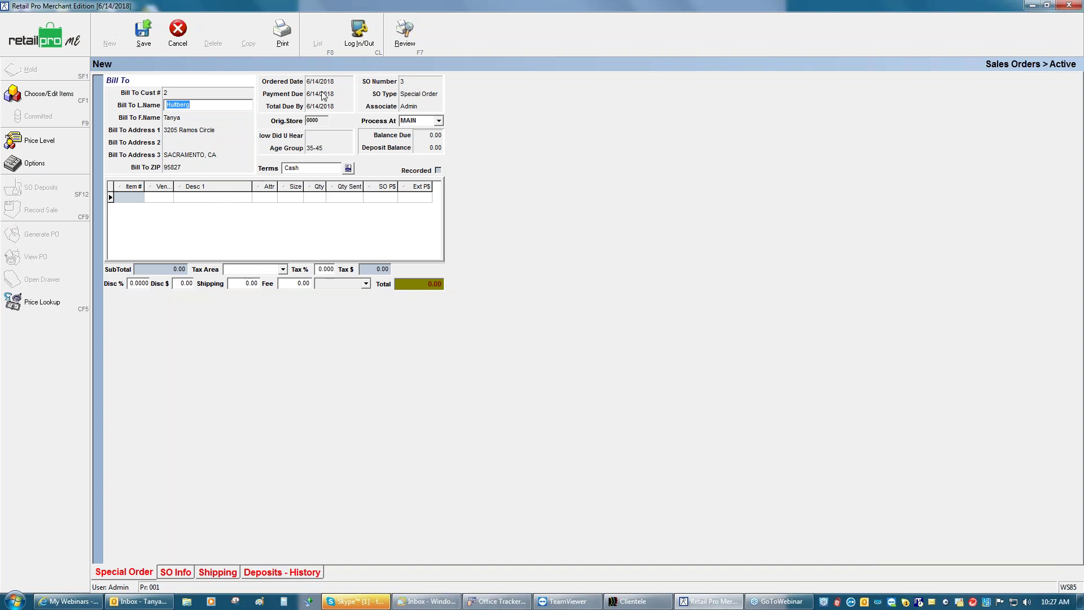
{"action": "left_click", "coordinate": [339, 135]}
{"action": "left_click", "coordinate": [346, 135]}
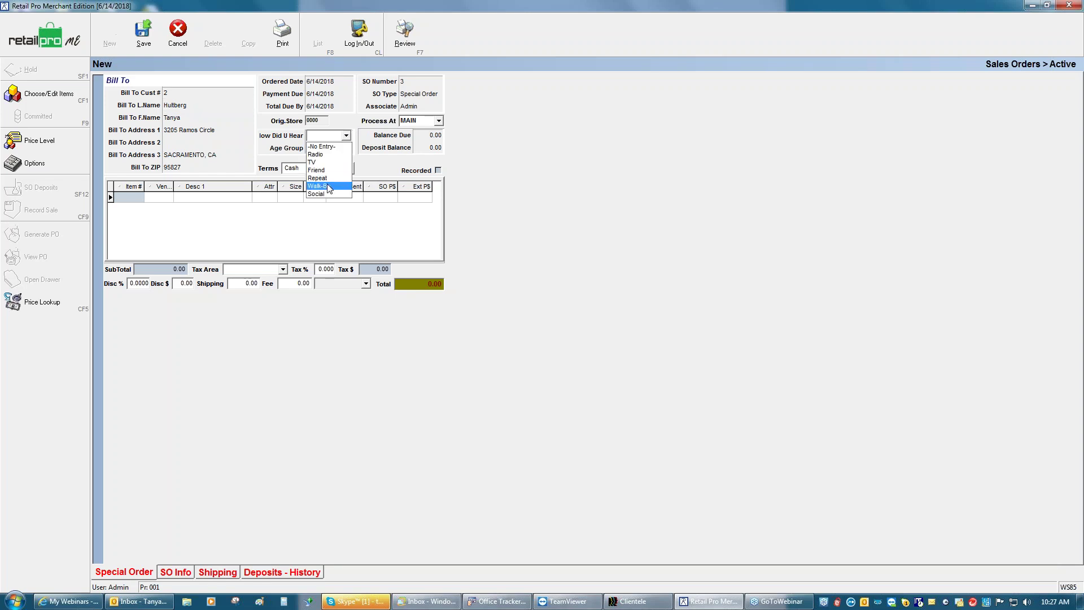
{"action": "left_click", "coordinate": [327, 186]}
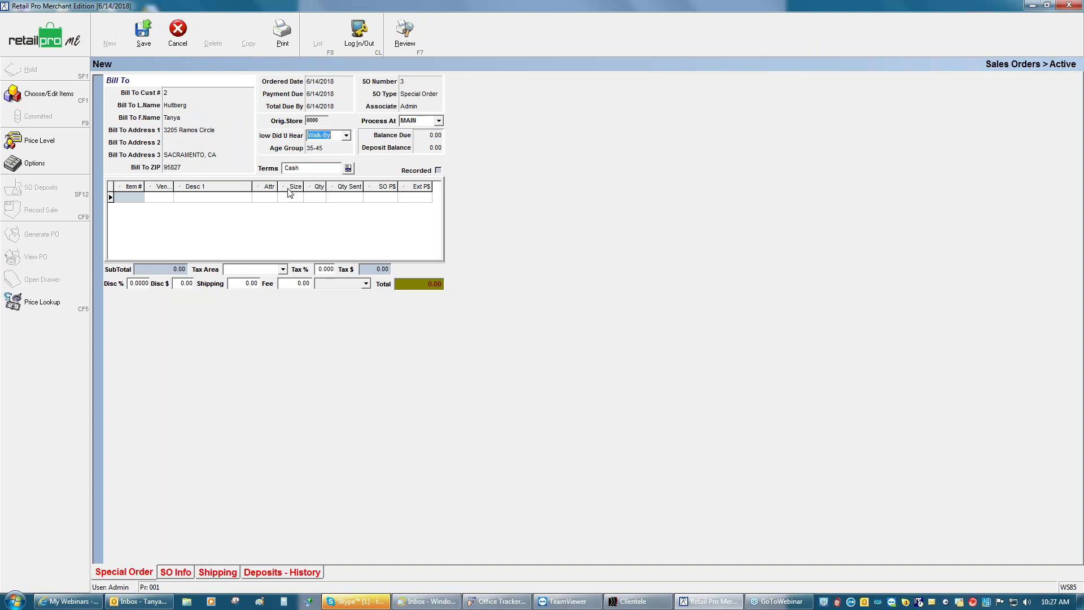
- Add item 150 to the special order's item list
{"action": "left_click", "coordinate": [134, 202]}
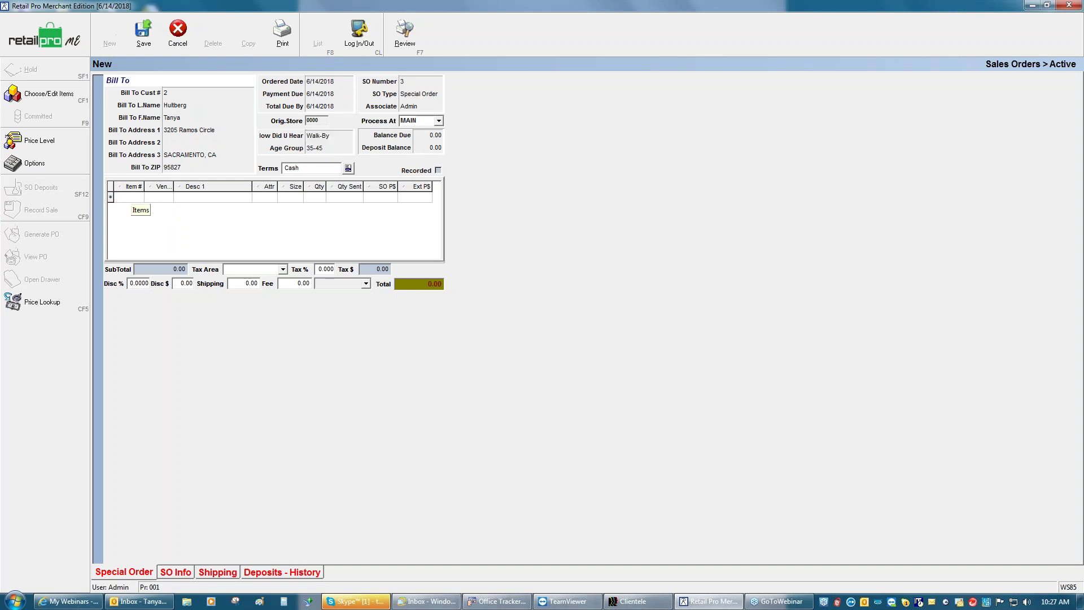
{"action": "type", "text": "150"}
{"action": "key", "text": "Return"}
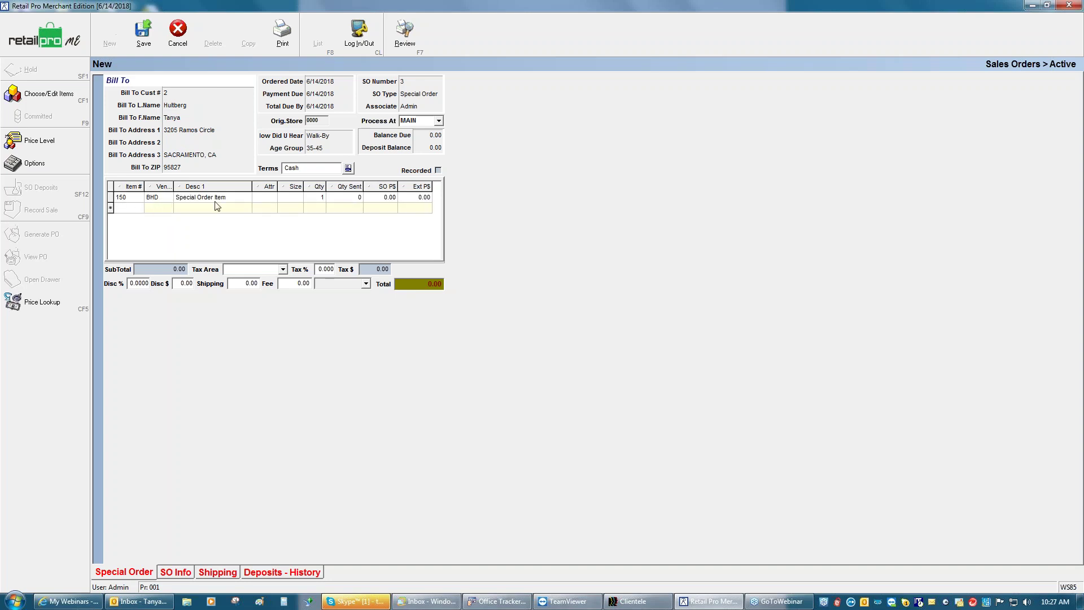
- Change the order line's vendor to hanes and its Desc 1 to 1982
{"action": "left_click", "coordinate": [156, 196]}
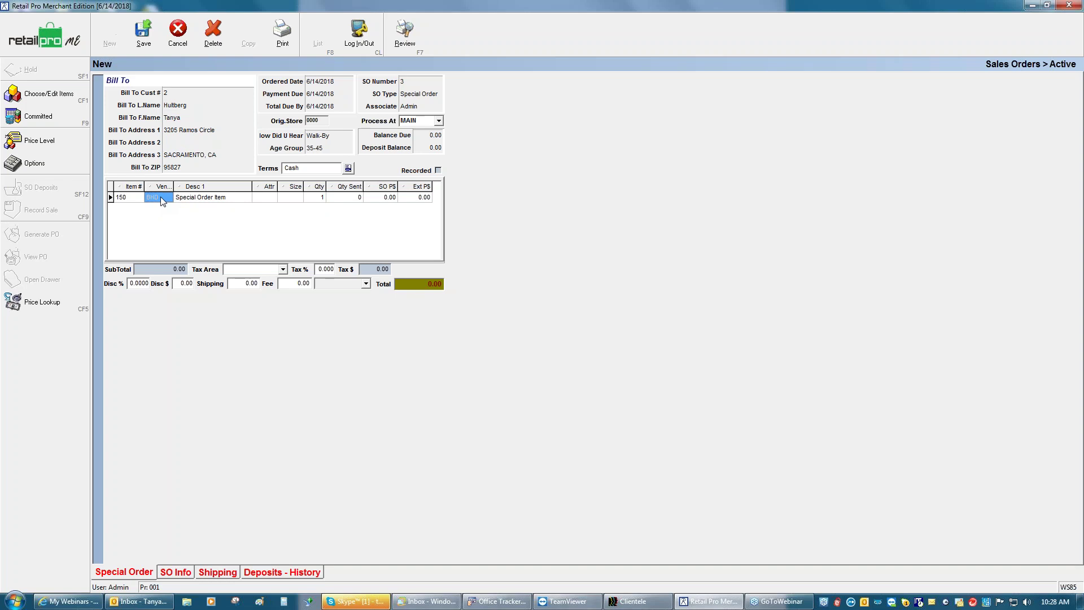
{"action": "type", "text": "hanwe"}
{"action": "key", "text": "BackSpace"}
{"action": "key", "text": "BackSpace"}
{"action": "type", "text": "e"}
{"action": "key", "text": "Tab"}
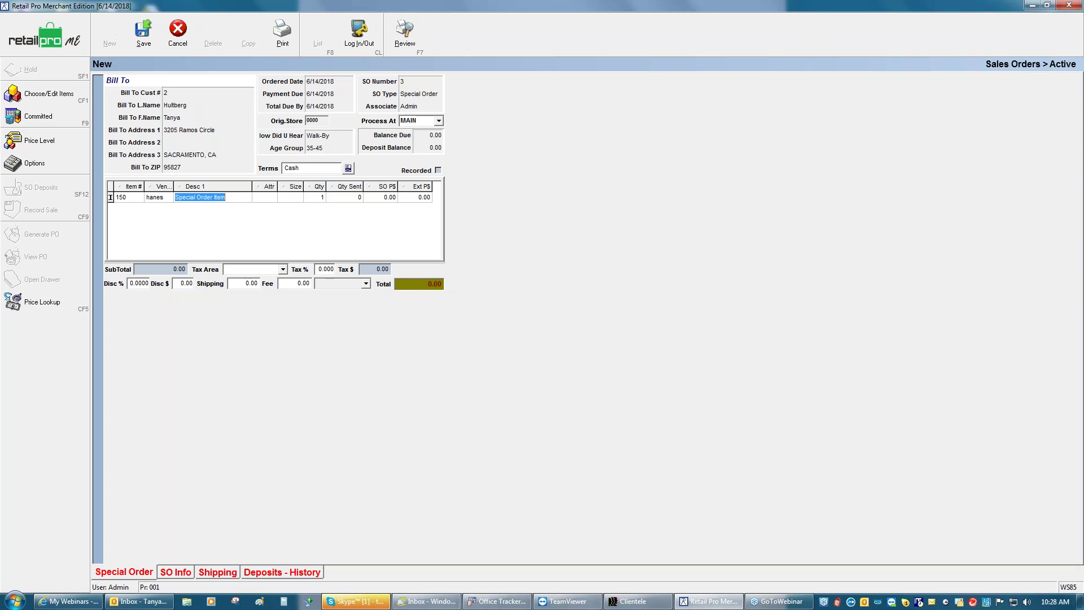
{"action": "type", "text": "1982"}
- Set the line's attribute to Blue, size to 10 and SO price to 87.99, and save the special order
{"action": "left_click", "coordinate": [268, 198]}
{"action": "type", "text": "Blue"}
{"action": "key", "text": "Tab"}
{"action": "type", "text": "10"}
{"action": "left_click", "coordinate": [387, 198]}
{"action": "type", "text": "87.99"}
{"action": "key", "text": "Tab"}
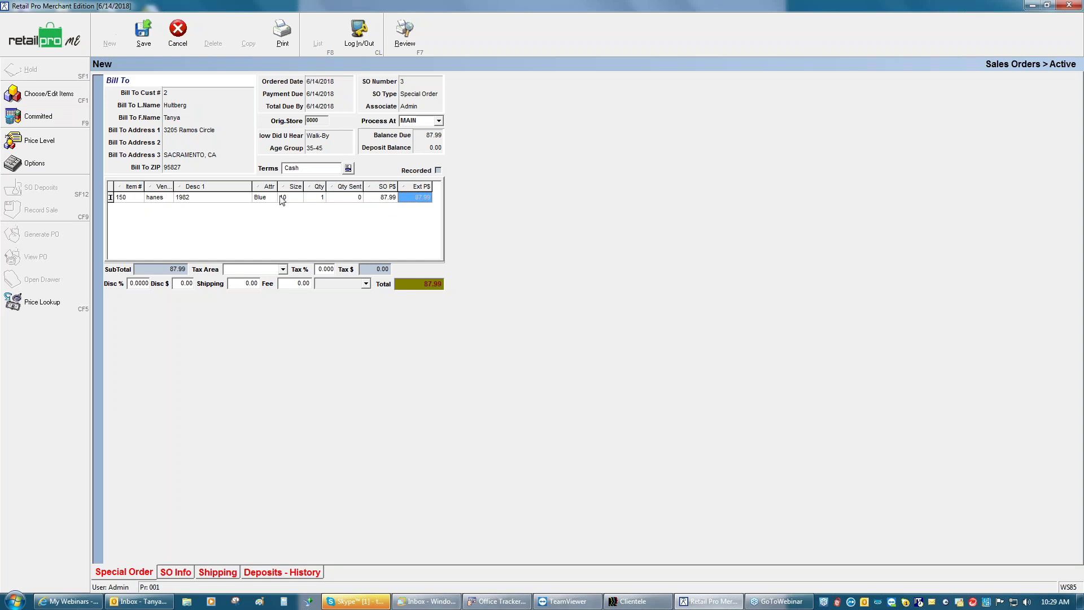
{"action": "left_click", "coordinate": [150, 42]}
{"action": "left_click", "coordinate": [497, 326]}
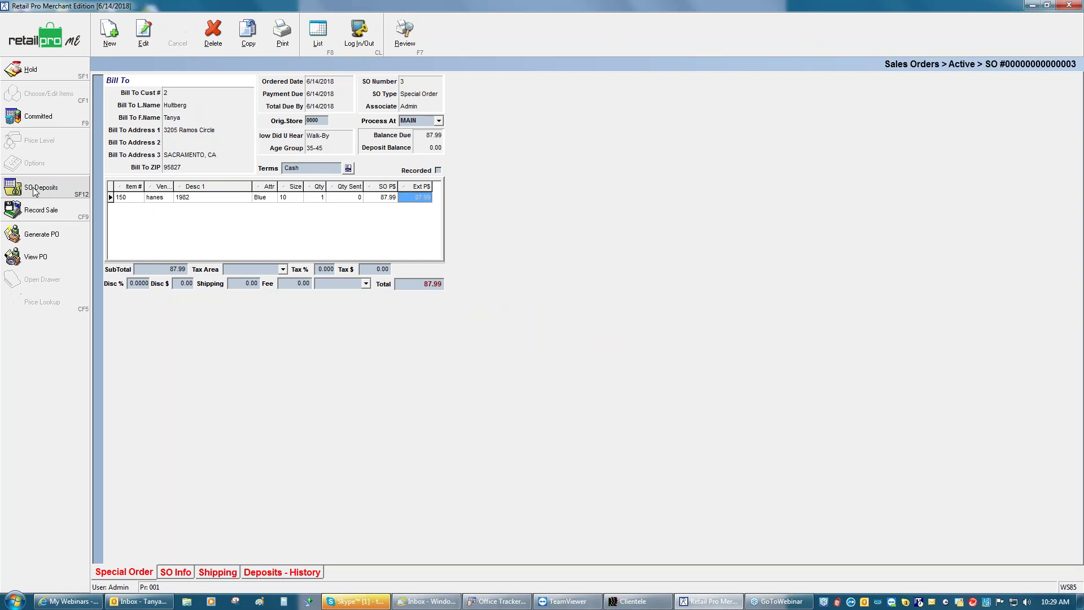
- Start a new deposit of 87.99 on the special order and proceed to its tender
{"action": "left_click", "coordinate": [34, 188]}
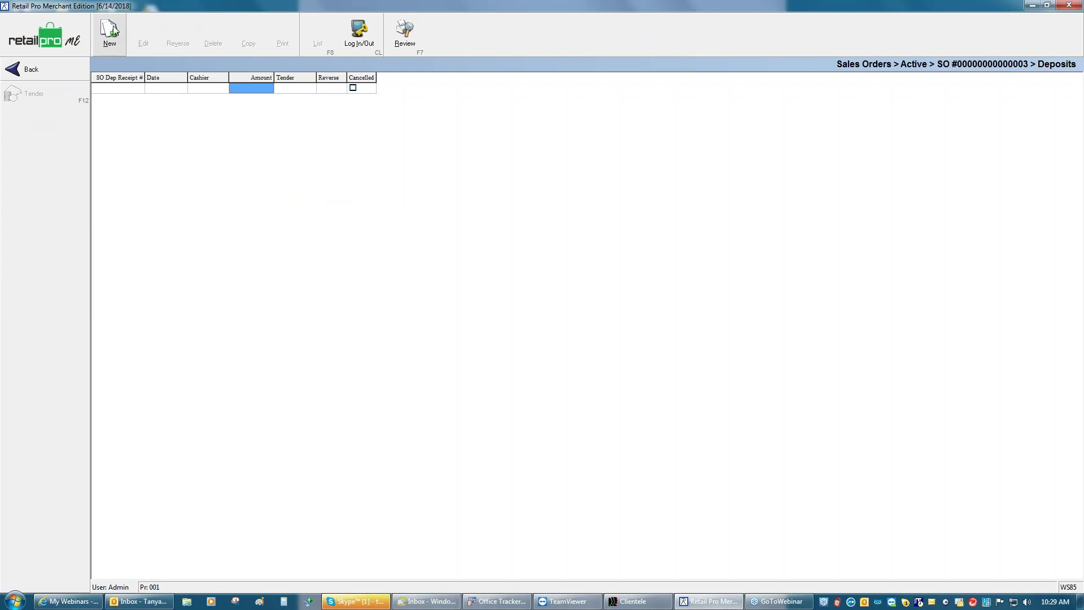
{"action": "left_click", "coordinate": [113, 27]}
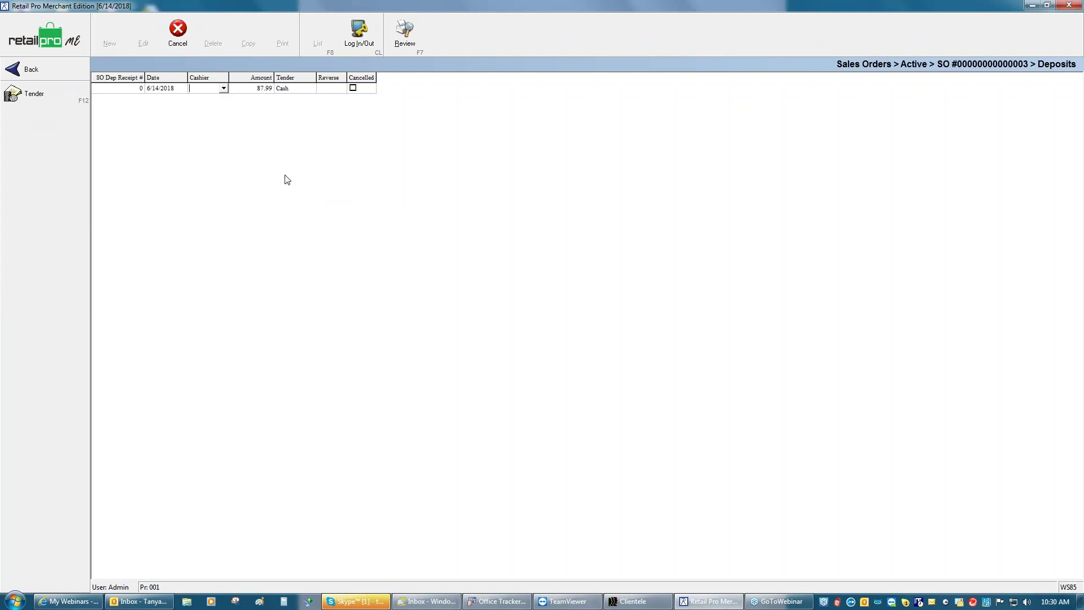
{"action": "left_click", "coordinate": [252, 91]}
{"action": "left_click", "coordinate": [49, 94]}
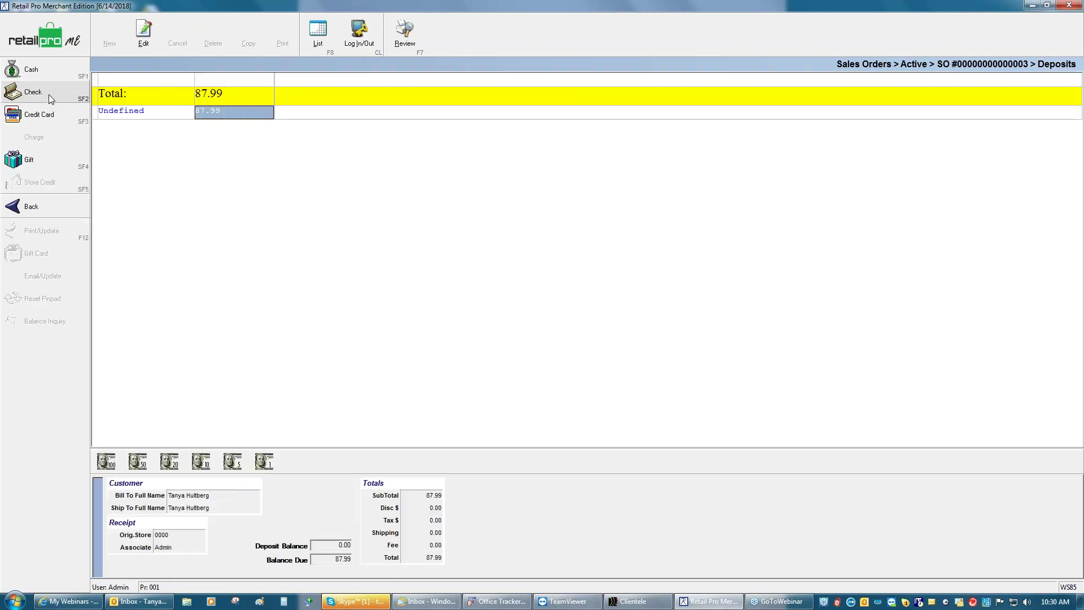
- Tender the 87.99 deposit by check with check number 1234 and update it without printing
{"action": "left_click", "coordinate": [36, 92]}
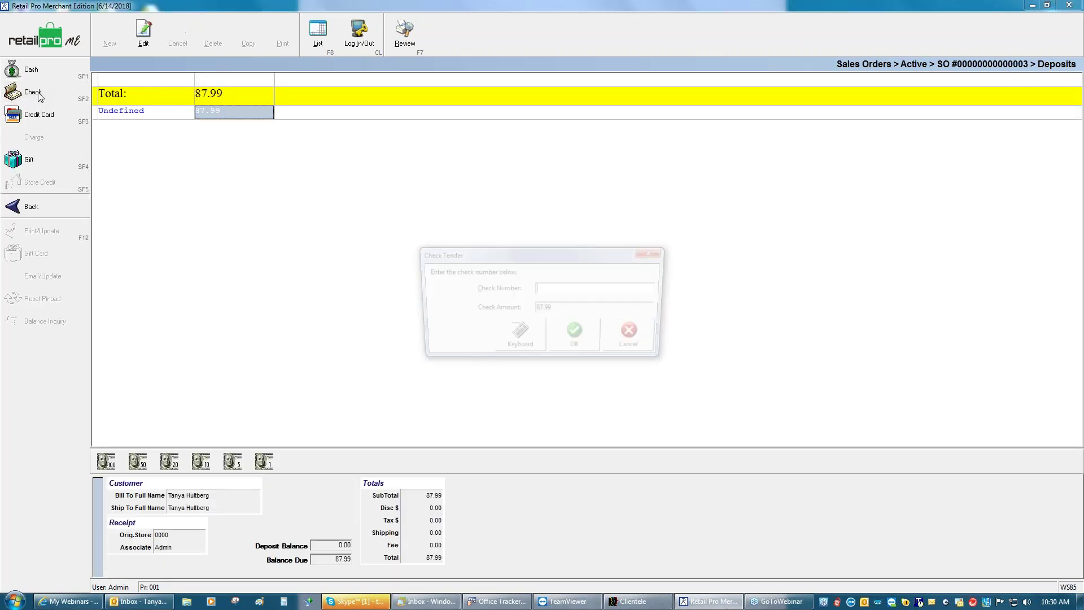
{"action": "type", "text": "1234"}
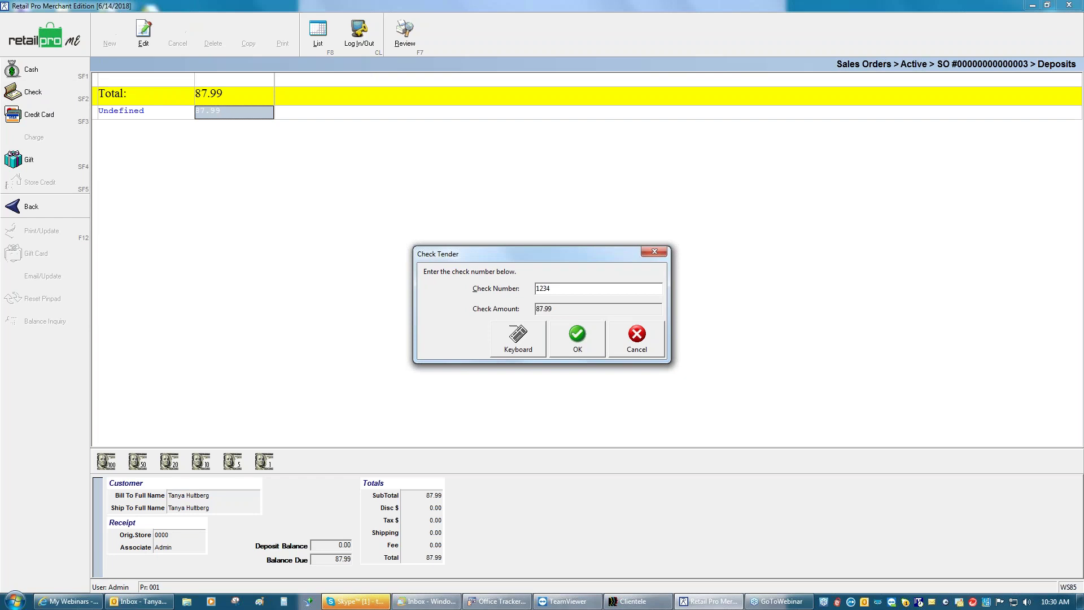
{"action": "left_click", "coordinate": [574, 337]}
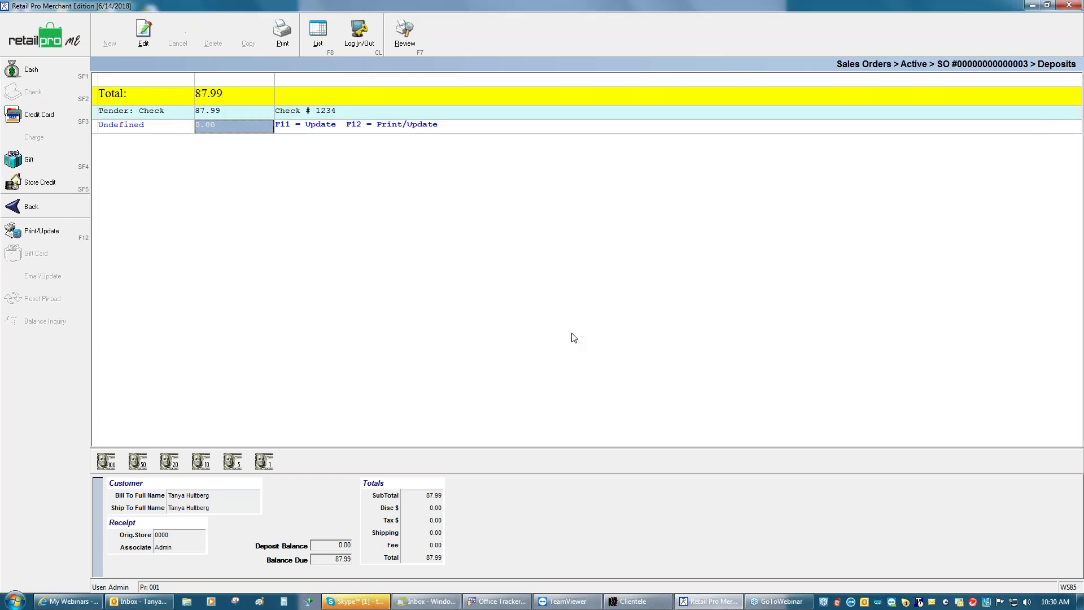
{"action": "key", "text": "F11"}
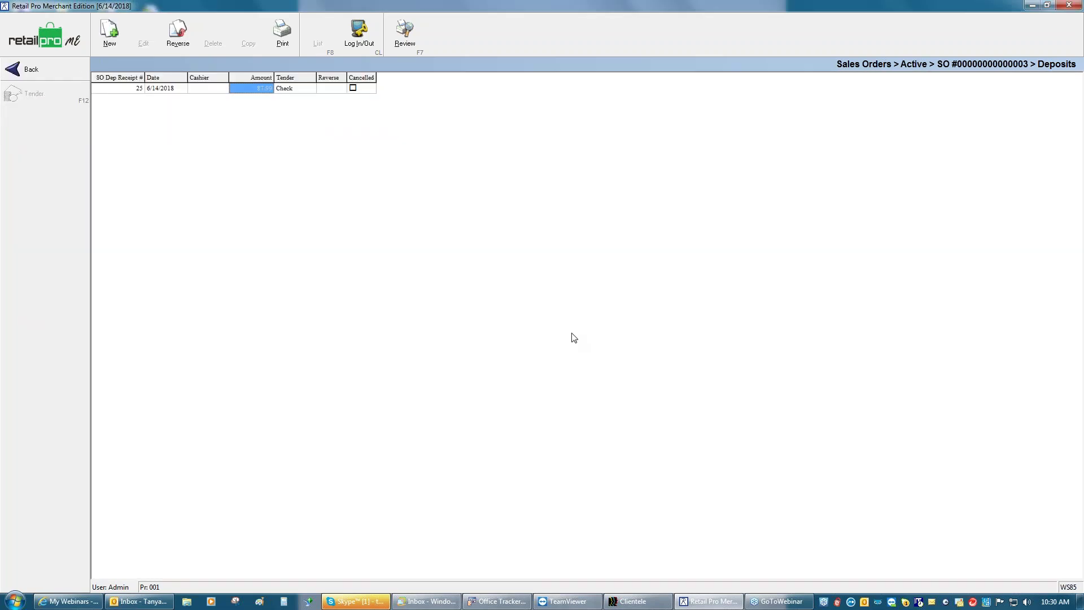
- Leave the special order's deposits and open the merchandise inventory list
{"action": "left_click", "coordinate": [55, 66]}
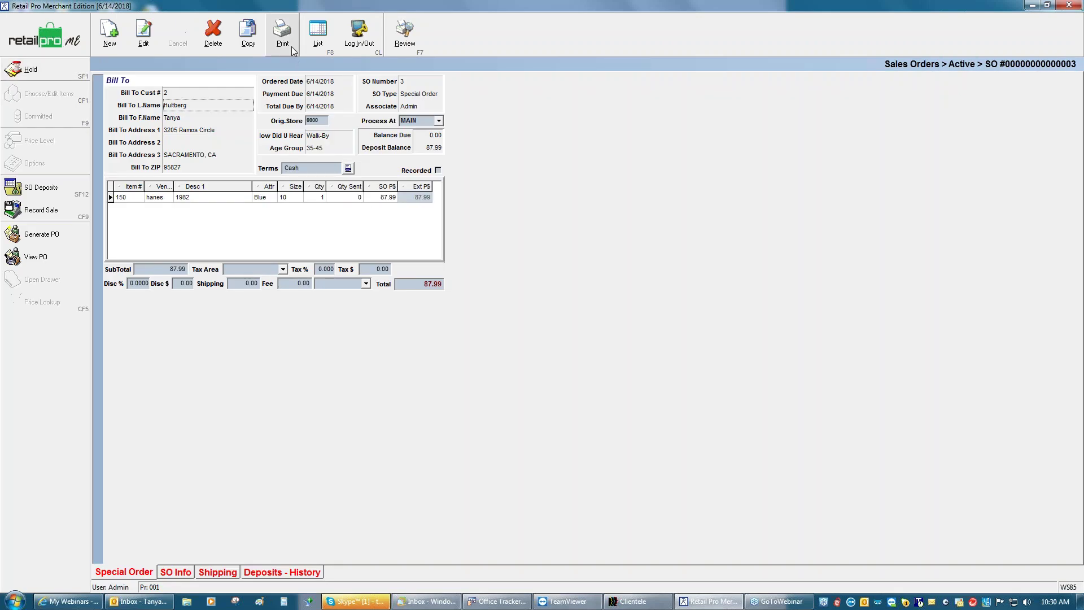
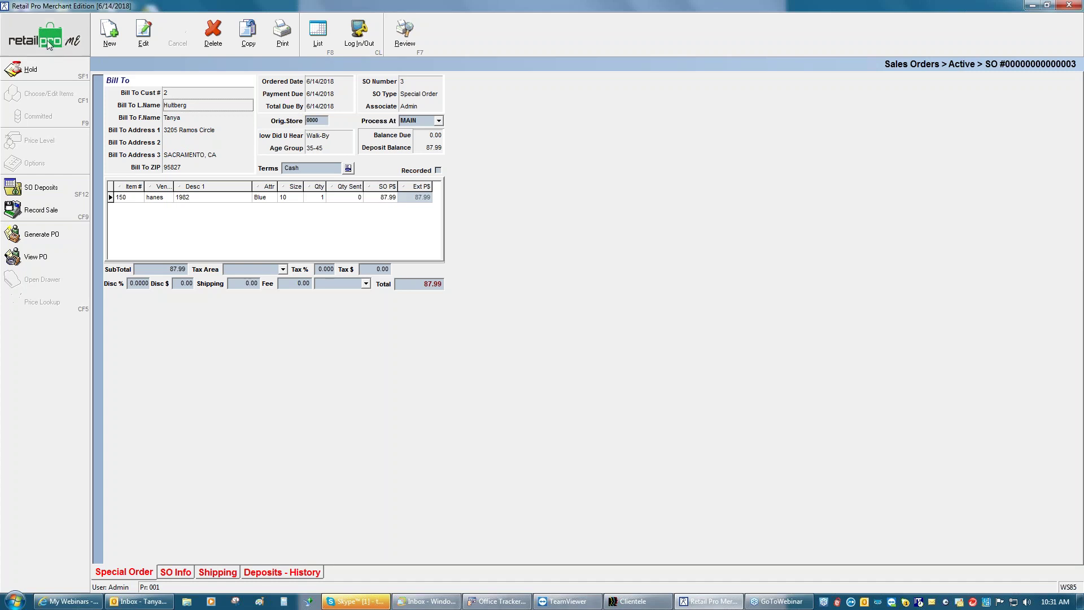
{"action": "key", "text": "F8"}
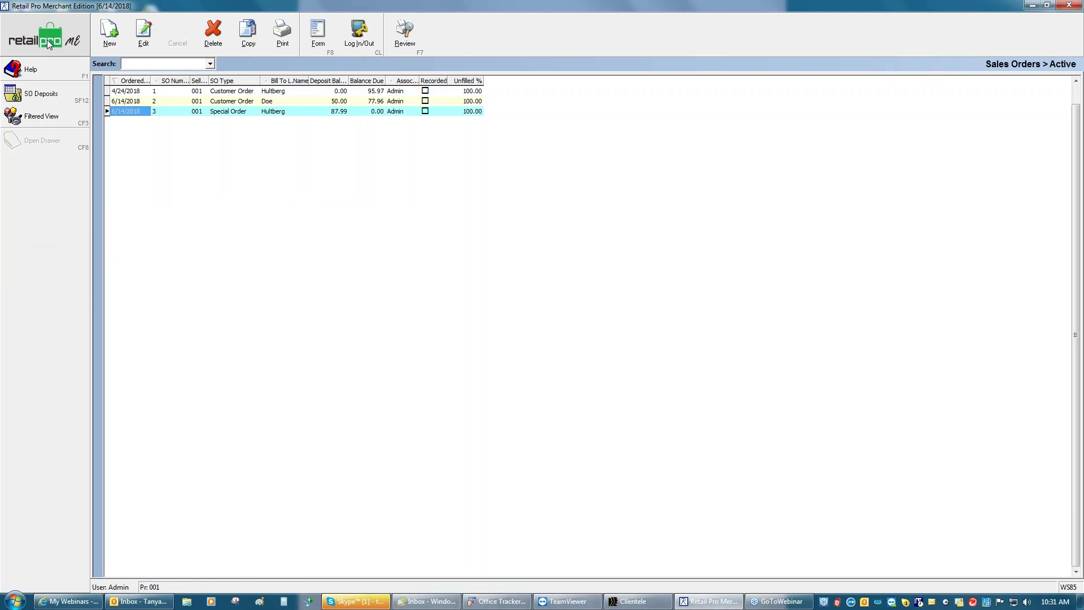
{"action": "left_click", "coordinate": [46, 40]}
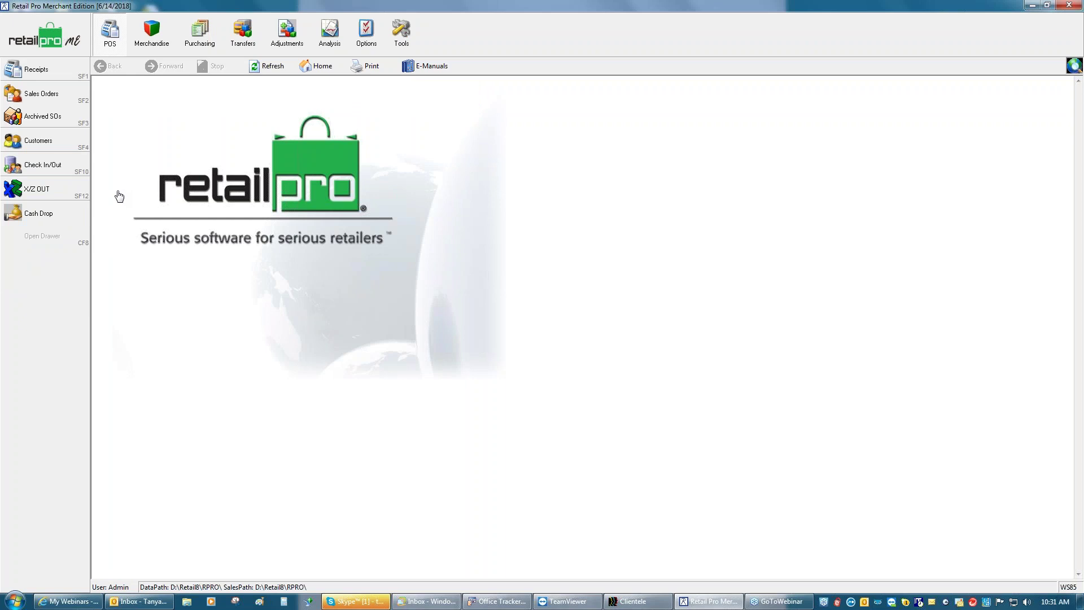
{"action": "left_click", "coordinate": [151, 31]}
{"action": "left_click", "coordinate": [55, 72]}
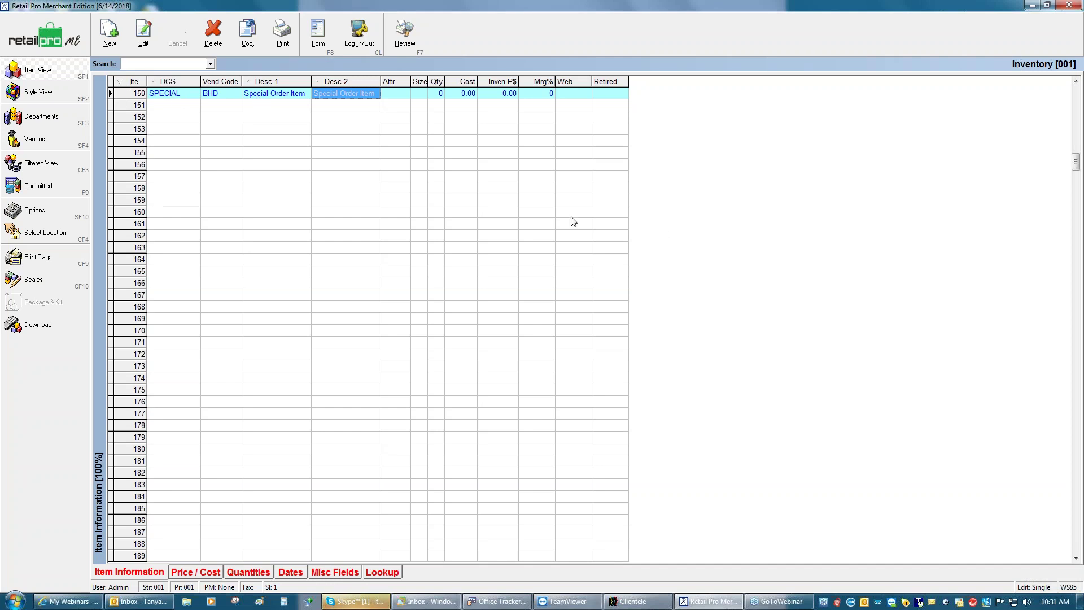
- Start a new inventory item on row 108 with the Apparel Womens Pants department
{"action": "scroll", "coordinate": [661, 234], "scroll_direction": "up", "scroll_amount": 10}
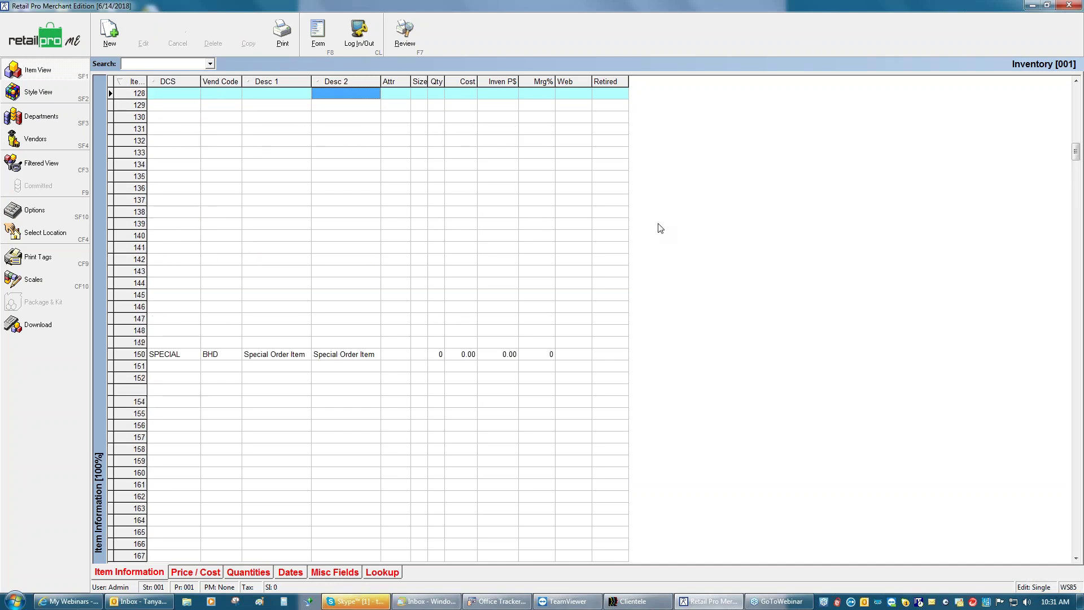
{"action": "scroll", "coordinate": [661, 228], "scroll_direction": "up", "scroll_amount": 5}
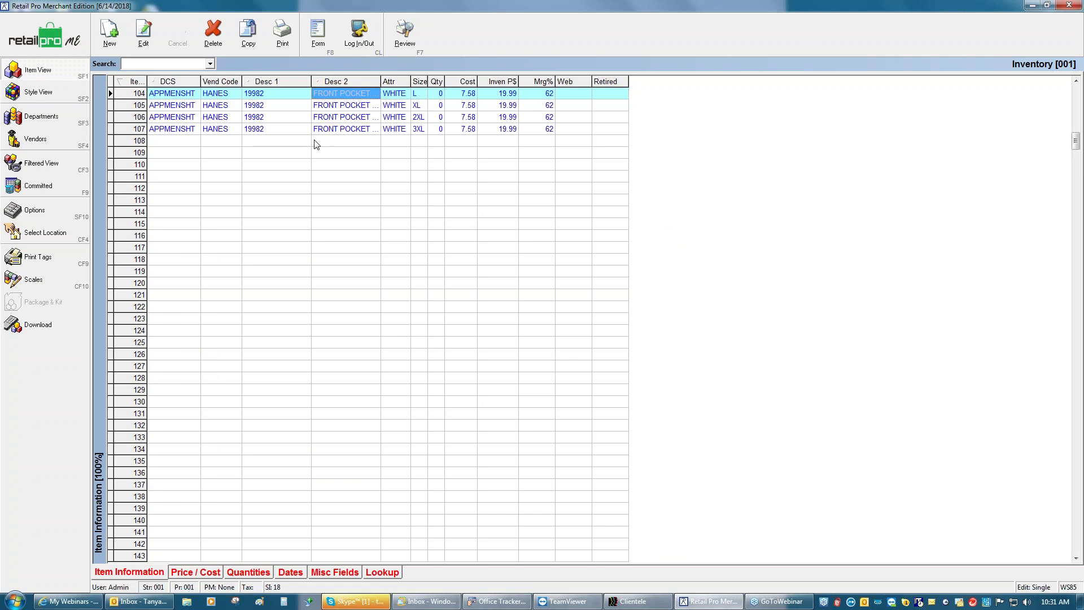
{"action": "left_click", "coordinate": [111, 34]}
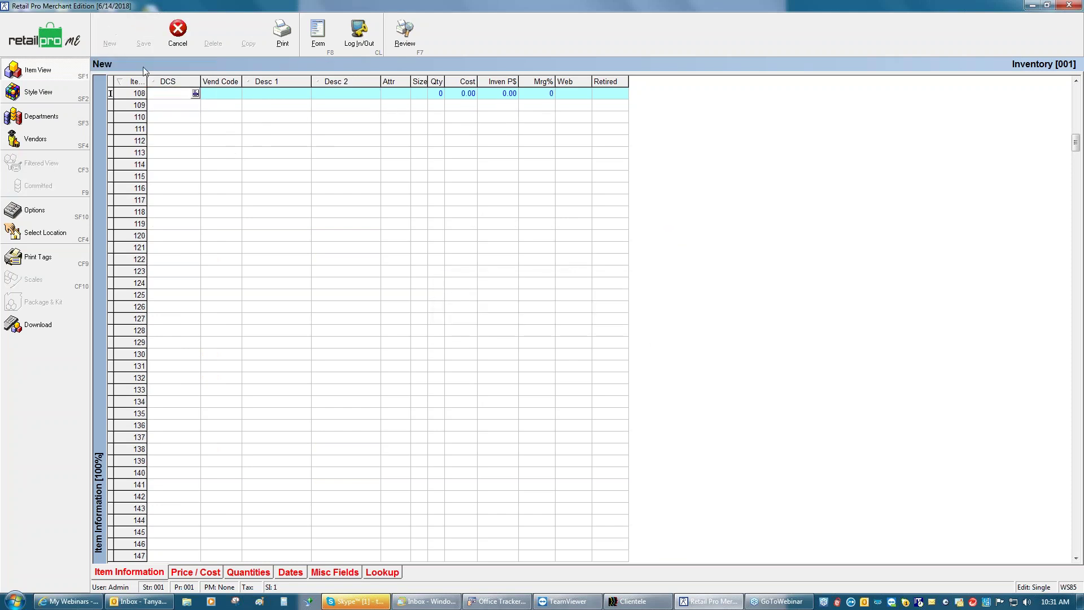
{"action": "left_click", "coordinate": [196, 93]}
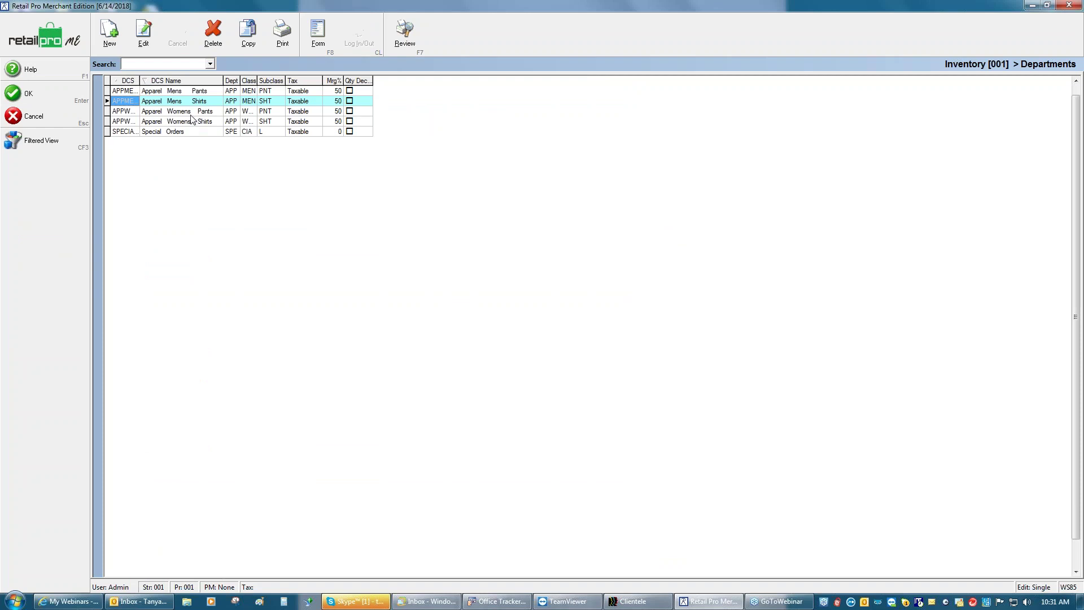
{"action": "left_click", "coordinate": [191, 112]}
{"action": "left_click", "coordinate": [27, 90]}
- Set the new item's vendor code to hanes, Desc 1 to 1982 and Desc 2 to Cargo pants
{"action": "key", "text": "Tab"}
{"action": "type", "text": "hanes"}
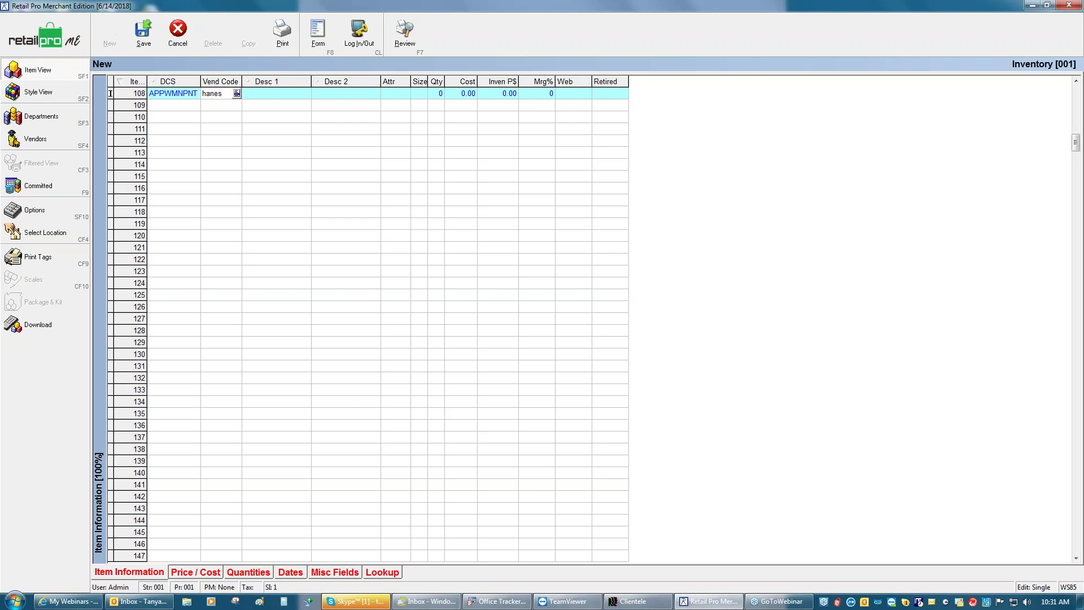
{"action": "key", "text": "Tab"}
{"action": "type", "text": "1982"}
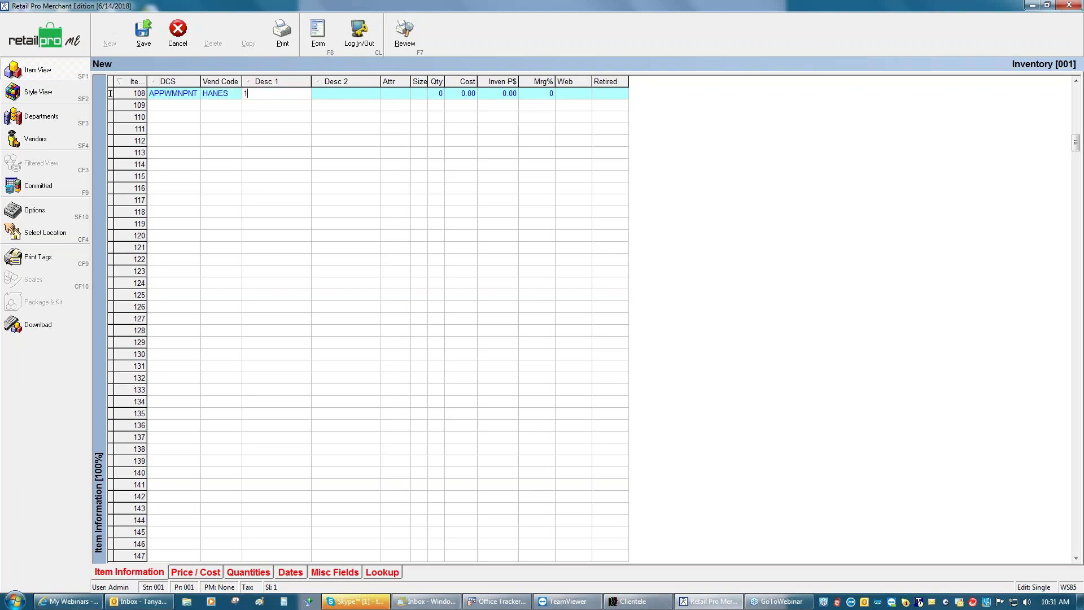
{"action": "left_click", "coordinate": [363, 96]}
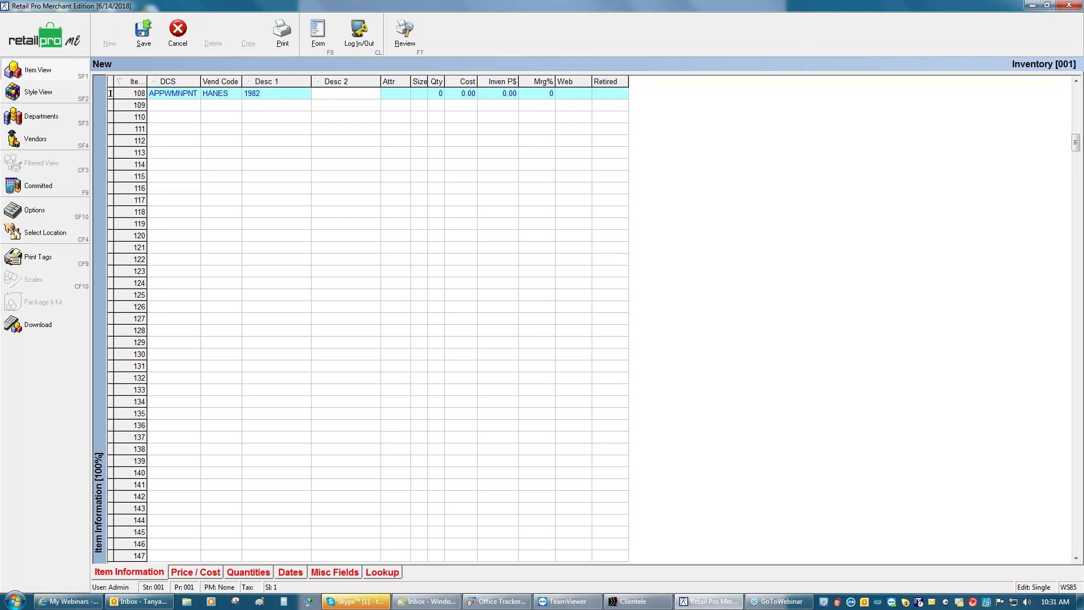
{"action": "type", "text": "Cargo pants"}
{"action": "key", "text": "Tab"}
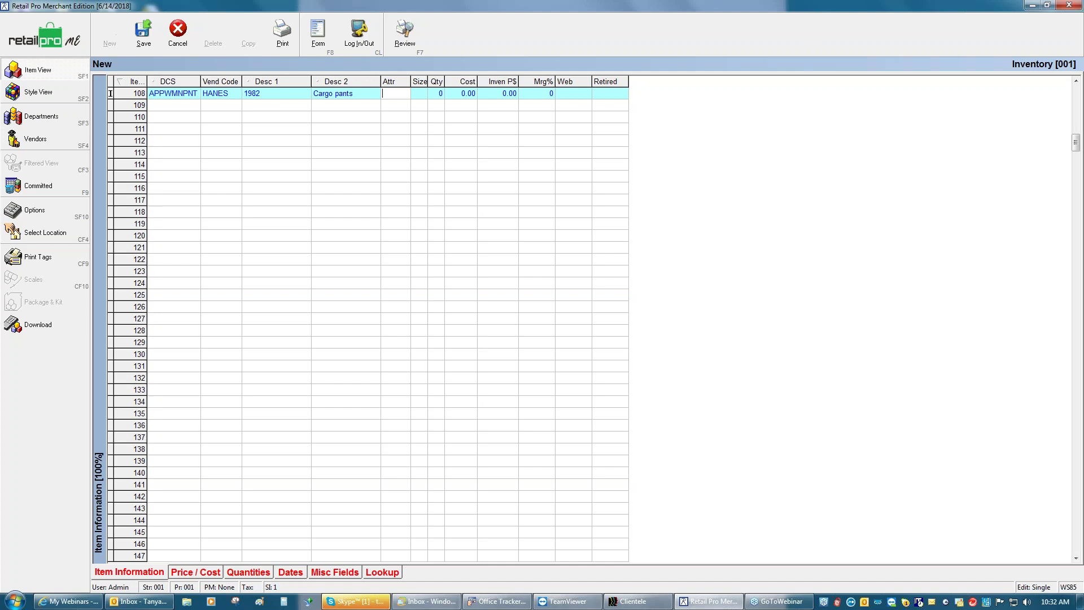
- Set the new item's attribute to blue, size to 10 and inventory price to 87.99
{"action": "type", "text": "blue"}
{"action": "key", "text": "Tab"}
{"action": "type", "text": "10"}
{"action": "left_click", "coordinate": [492, 95]}
{"action": "type", "text": "87.99"}
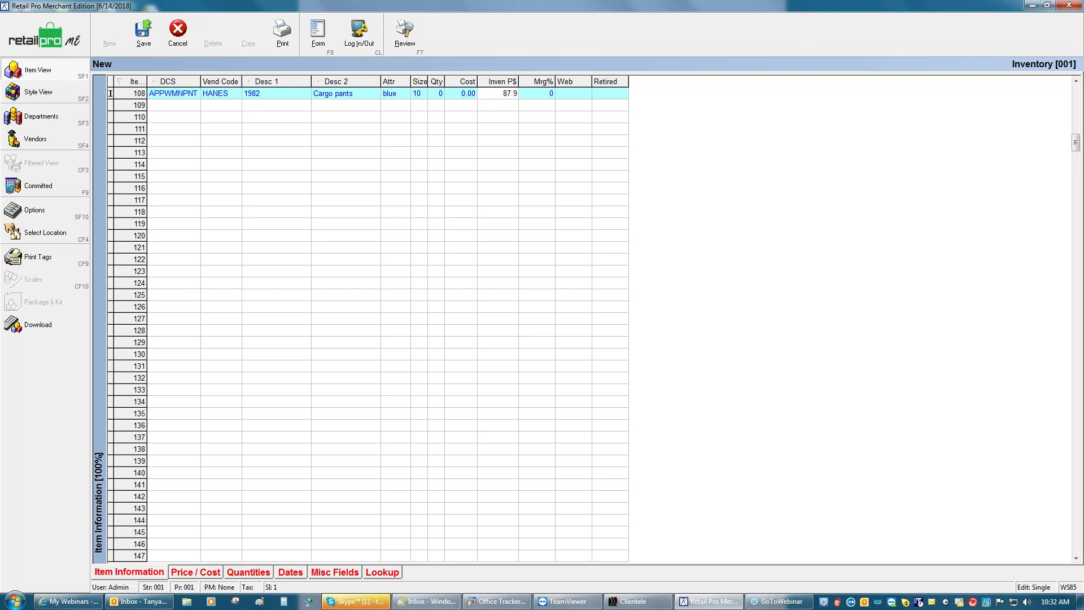
- Set the new item's cost to 42 and save the item
{"action": "left_click", "coordinate": [473, 94]}
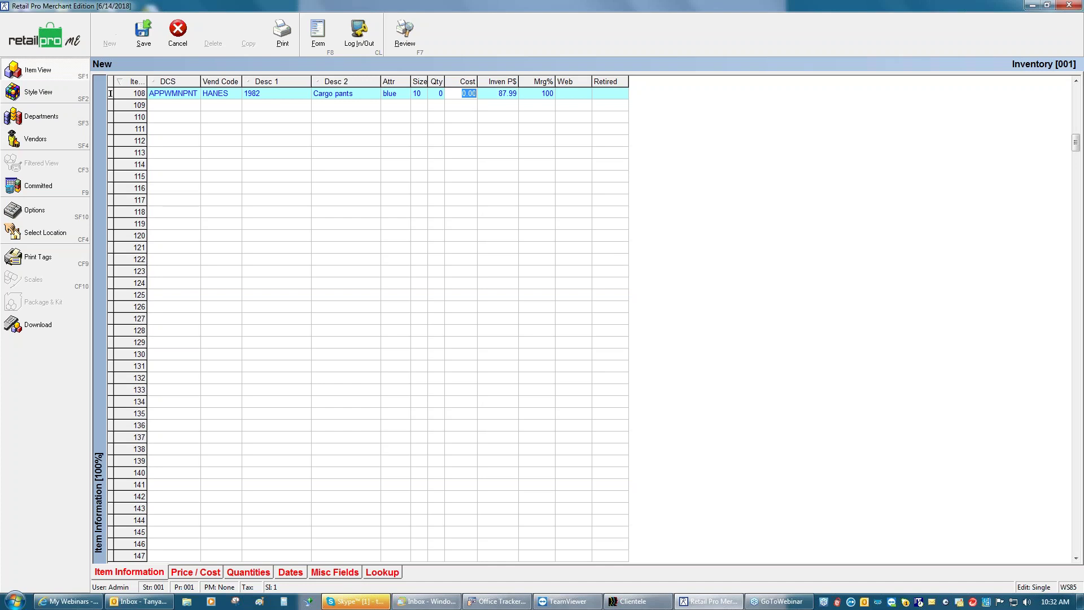
{"action": "type", "text": "42"}
{"action": "key", "text": "Tab"}
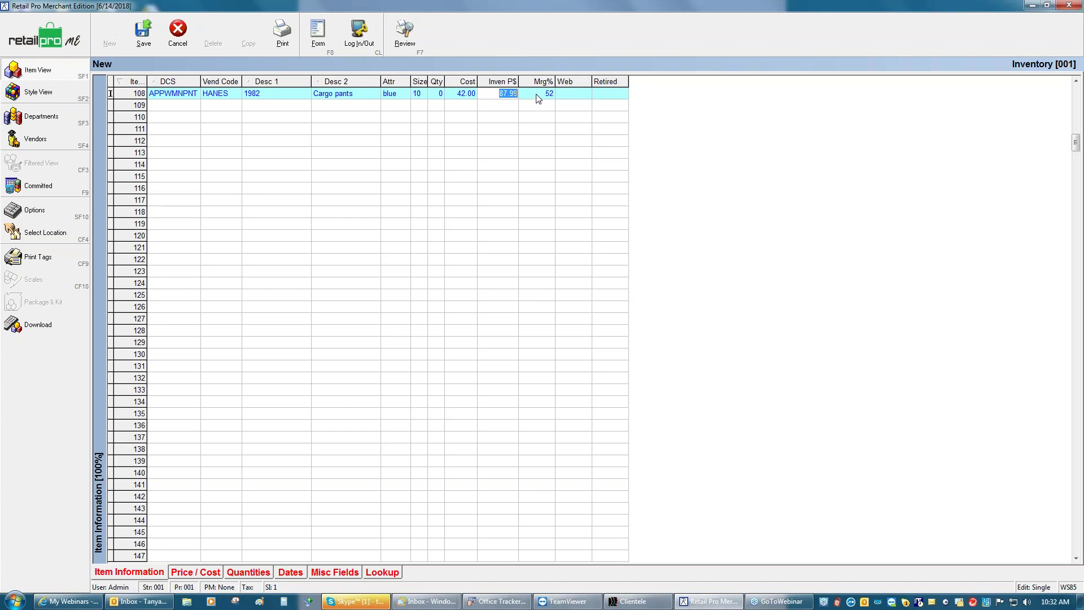
{"action": "left_click", "coordinate": [154, 35]}
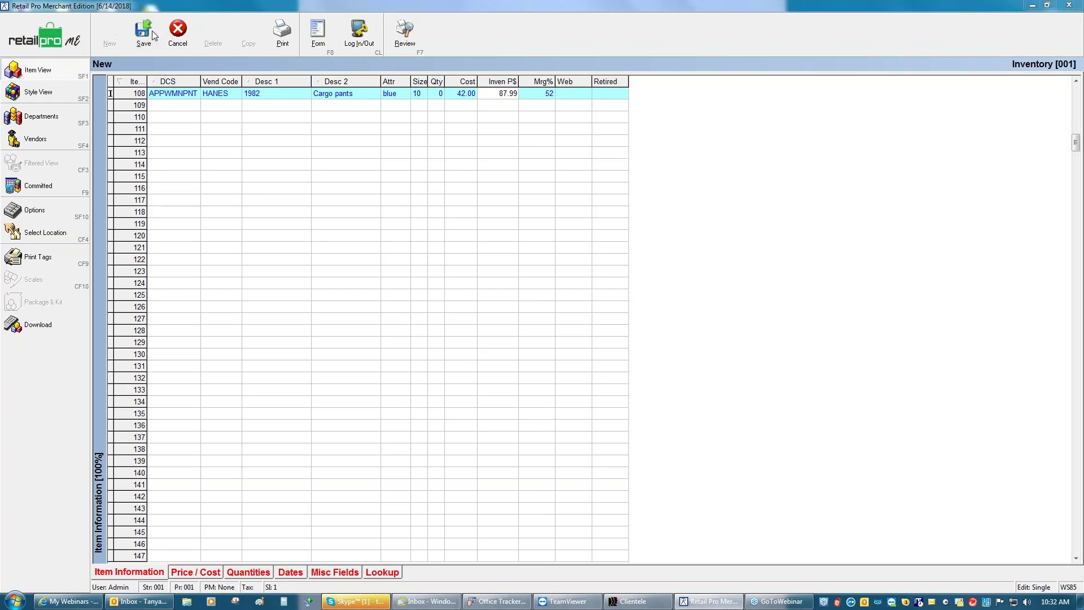
{"action": "left_click", "coordinate": [495, 326]}
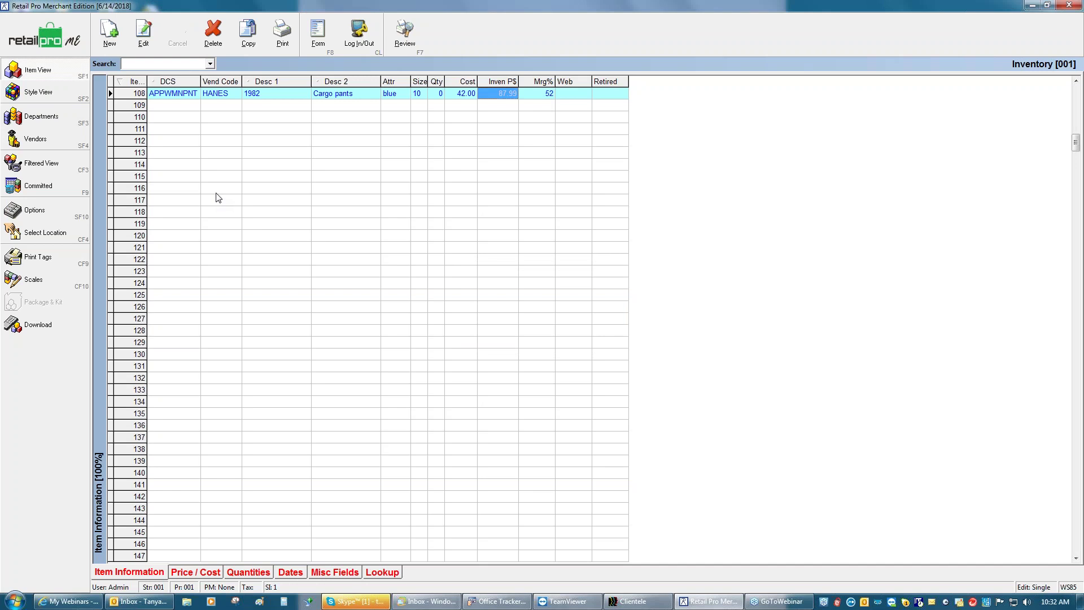
- Return to the active sales orders and open special order 3 for editing
{"action": "left_click", "coordinate": [65, 37]}
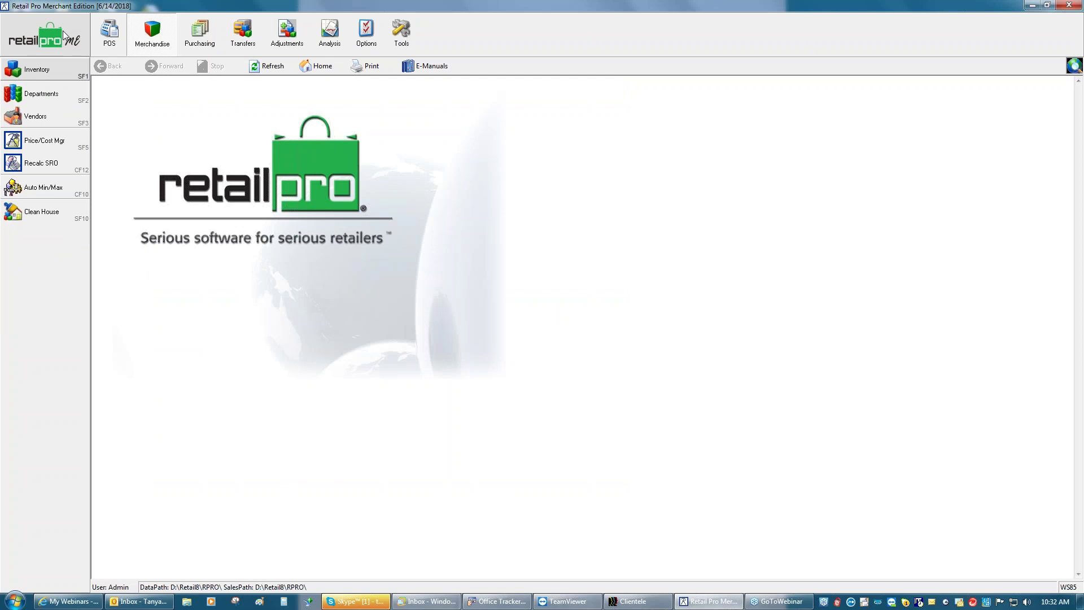
{"action": "left_click", "coordinate": [118, 45]}
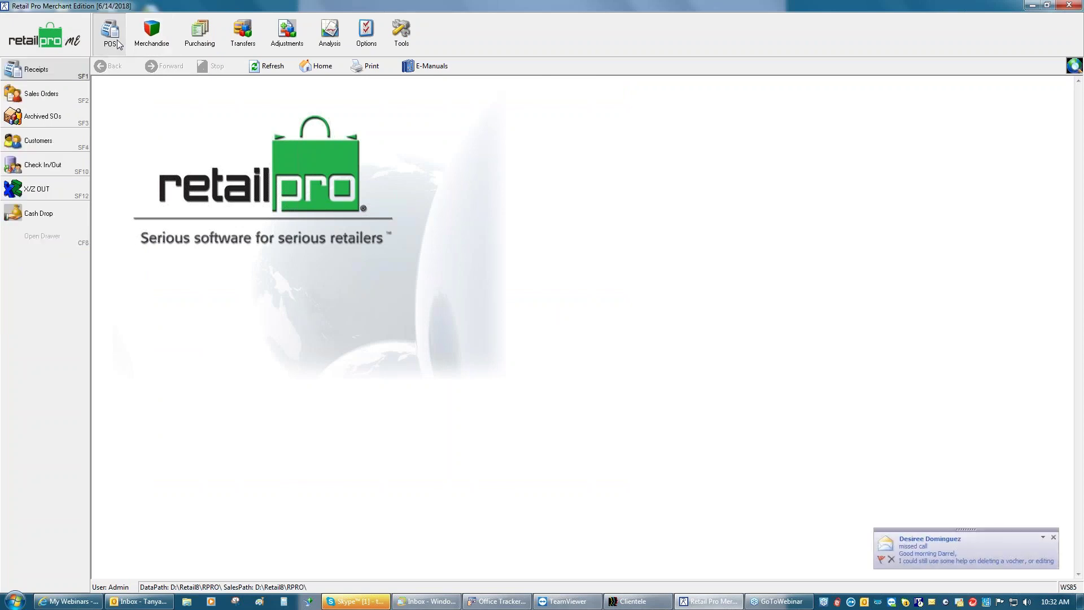
{"action": "left_click", "coordinate": [79, 95]}
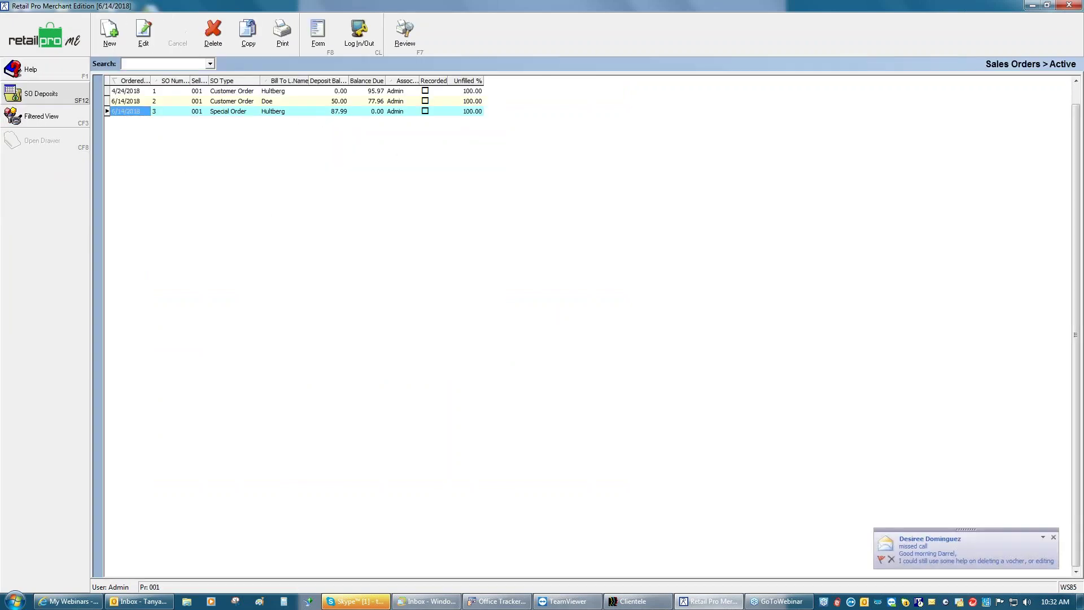
{"action": "left_click", "coordinate": [319, 34]}
{"action": "left_click", "coordinate": [148, 33]}
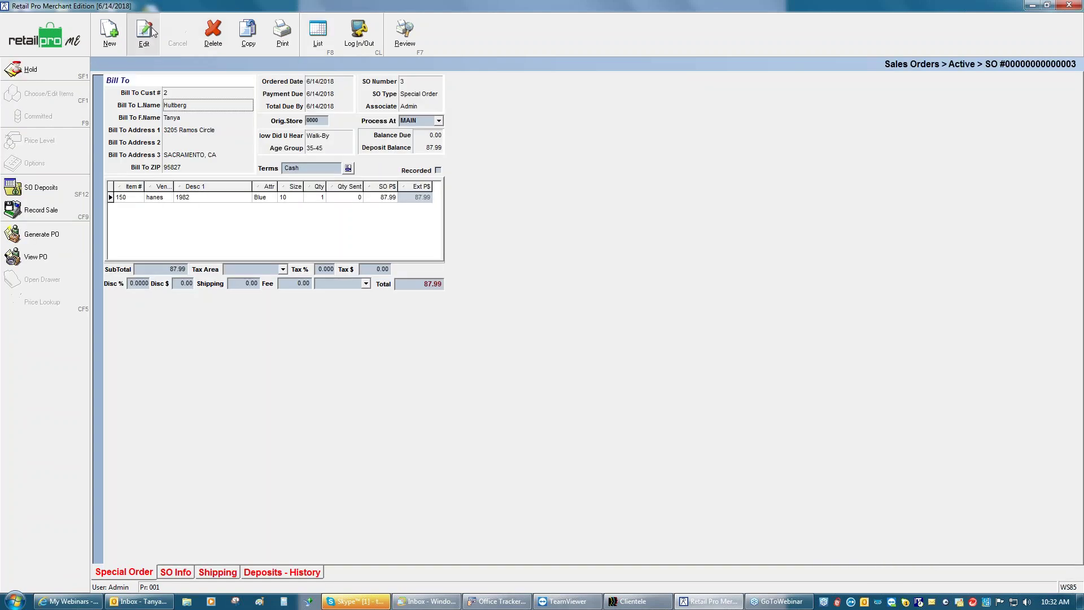
- Replace the item number on the special order's line with 108 and save the changes
{"action": "left_click", "coordinate": [127, 201]}
{"action": "type", "text": "1"}
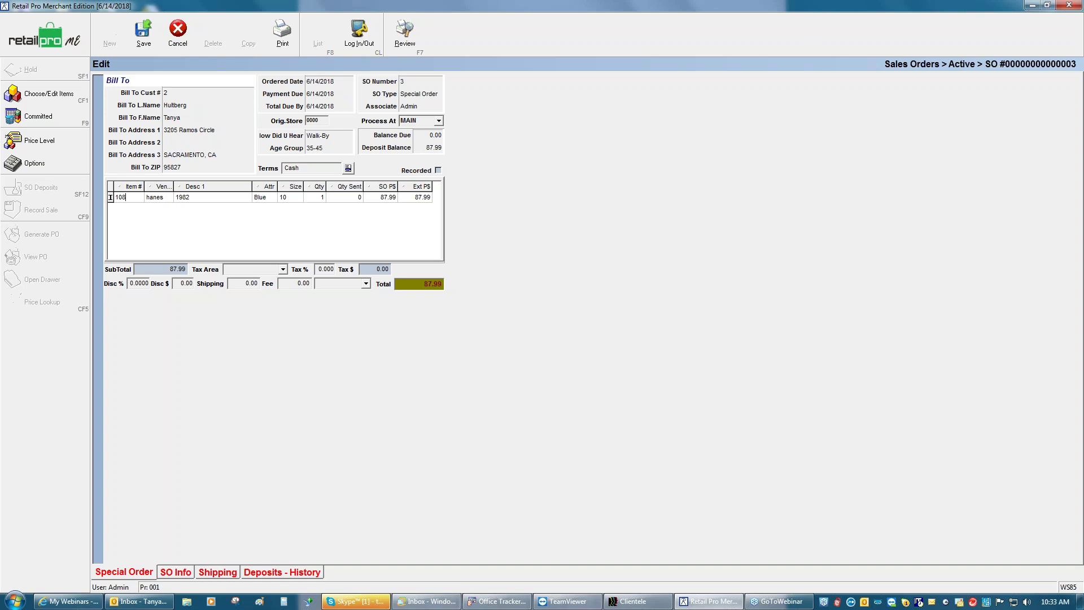
{"action": "key", "text": "Return"}
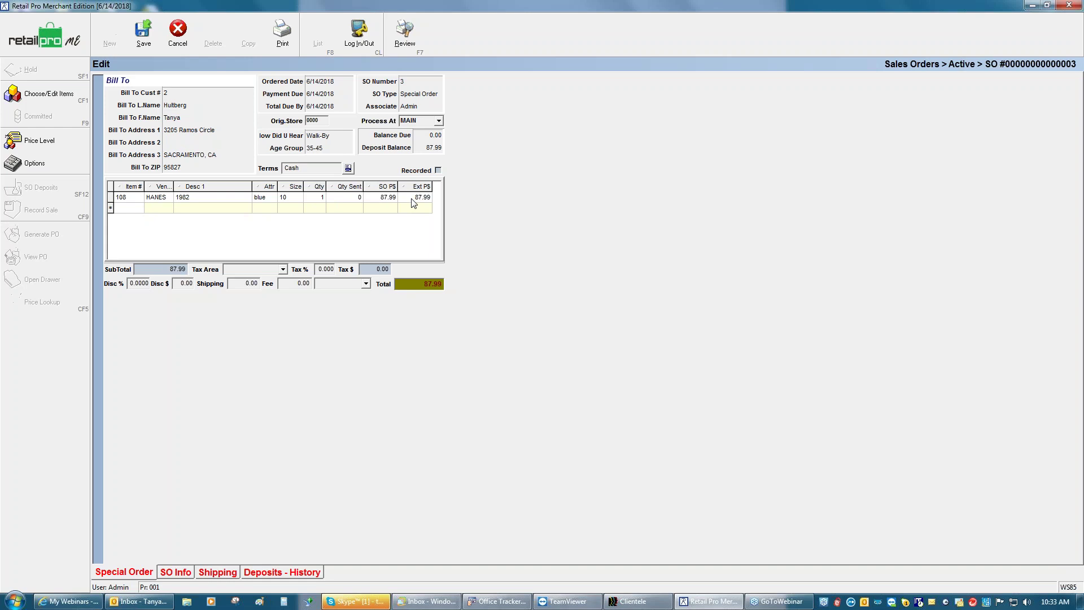
{"action": "left_click", "coordinate": [144, 39]}
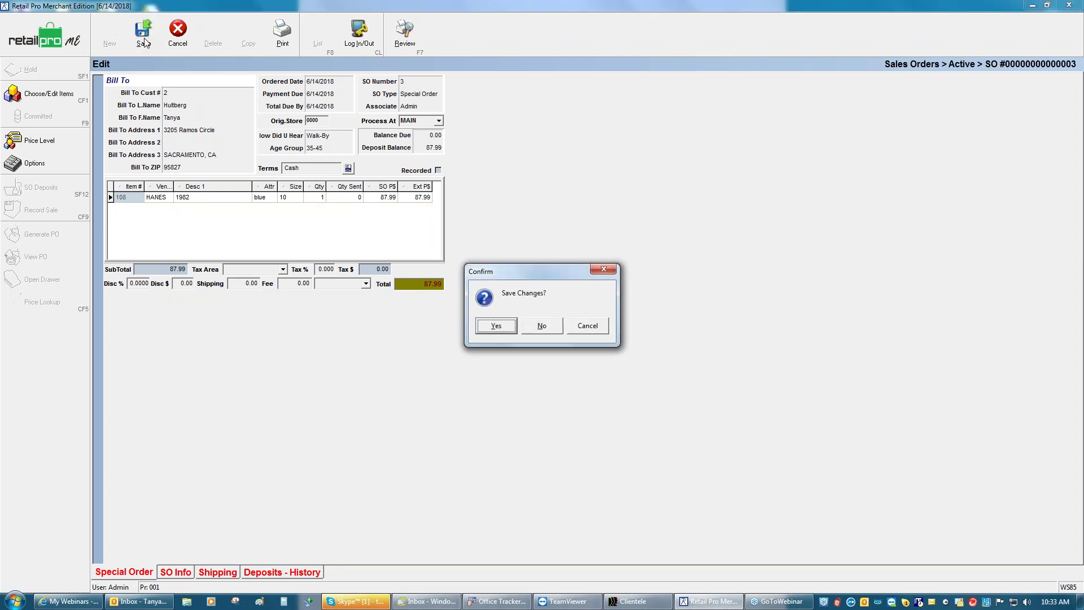
{"action": "left_click", "coordinate": [491, 326]}
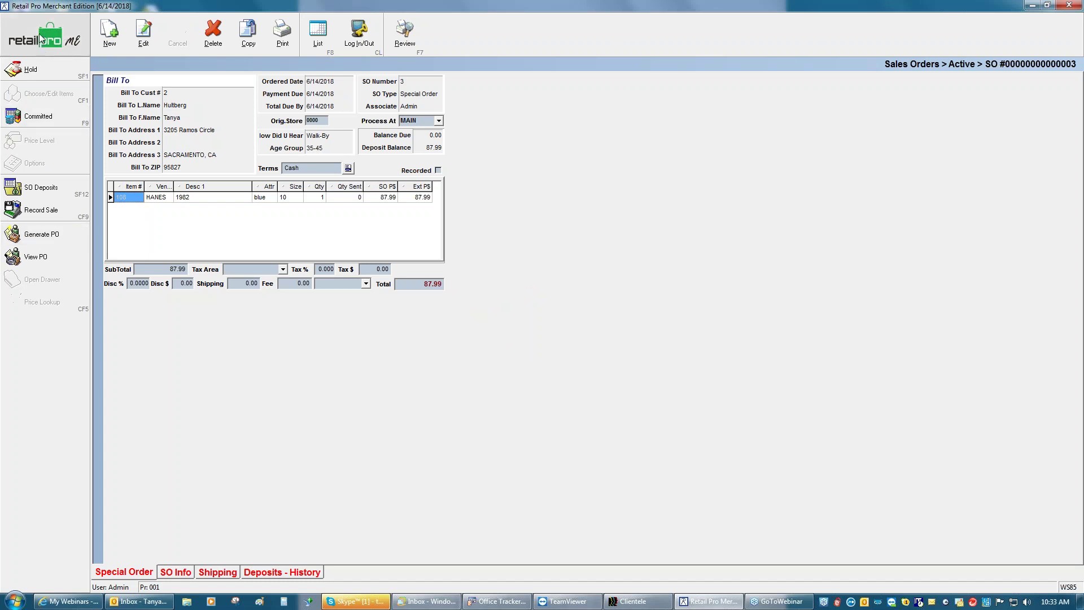
- Sort the active sales orders by bill-to last name and open customer order 2 in form view
{"action": "key", "text": "F8"}
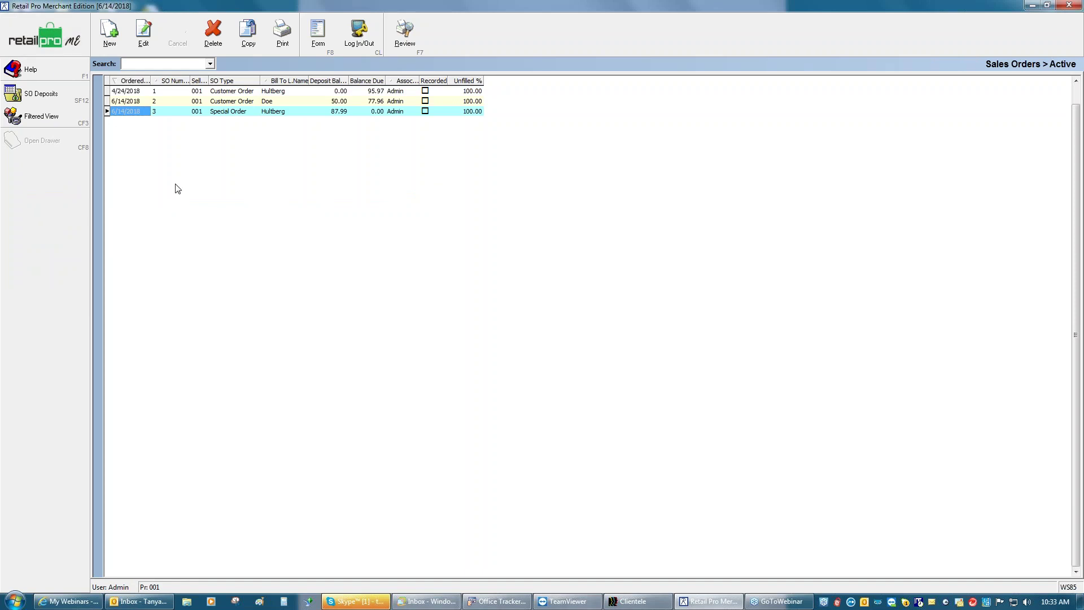
{"action": "left_click", "coordinate": [231, 102]}
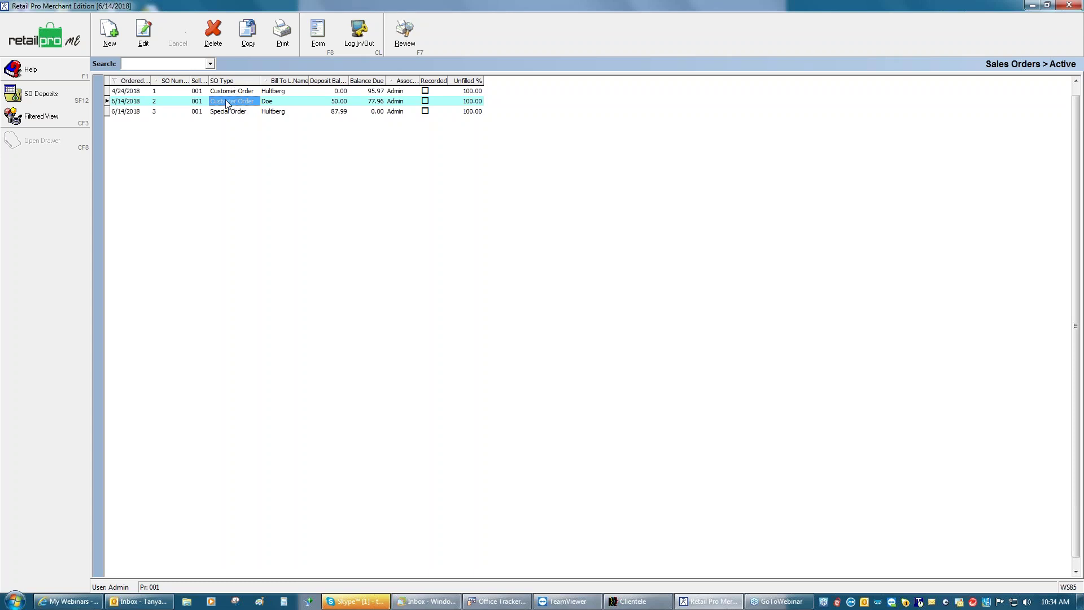
{"action": "left_click", "coordinate": [281, 82]}
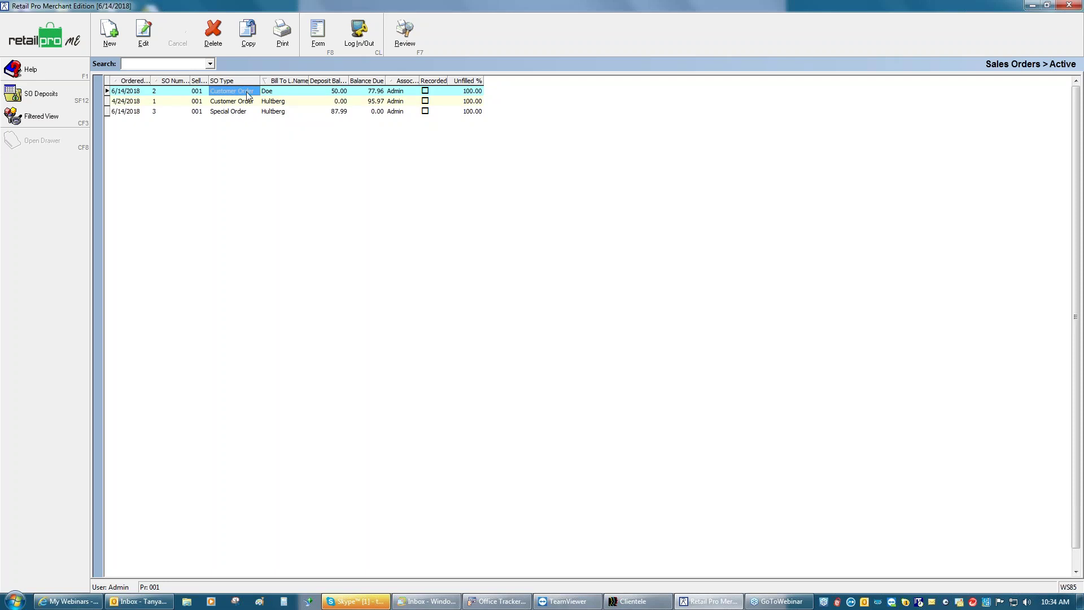
{"action": "left_click", "coordinate": [319, 48]}
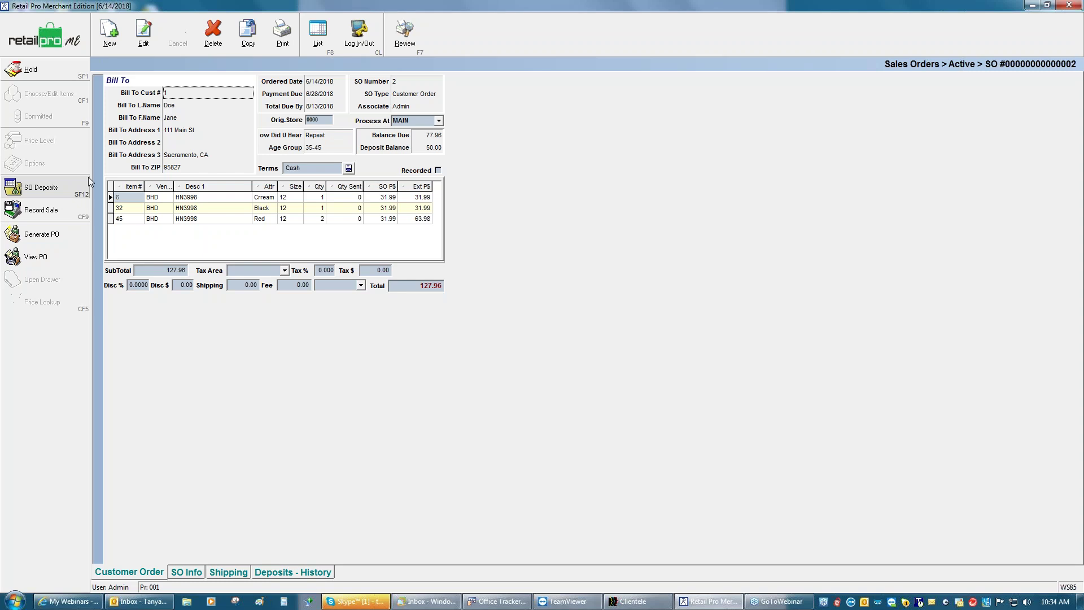
{"action": "left_click", "coordinate": [141, 46]}
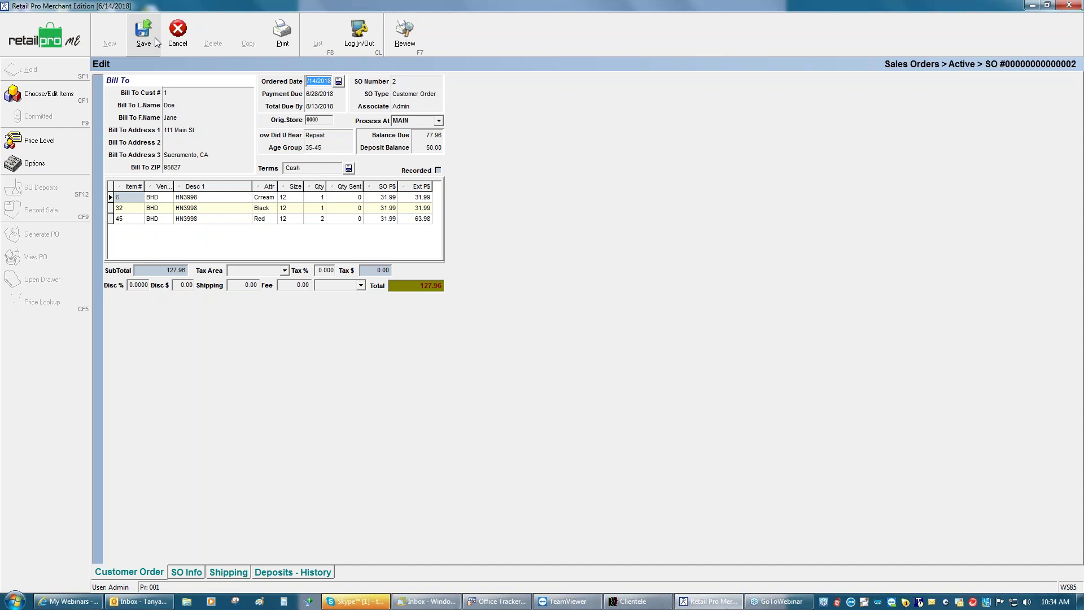
{"action": "left_click", "coordinate": [157, 42]}
- Open the deposits of customer order 2 and enter a new deposit of 50
{"action": "left_click", "coordinate": [43, 189]}
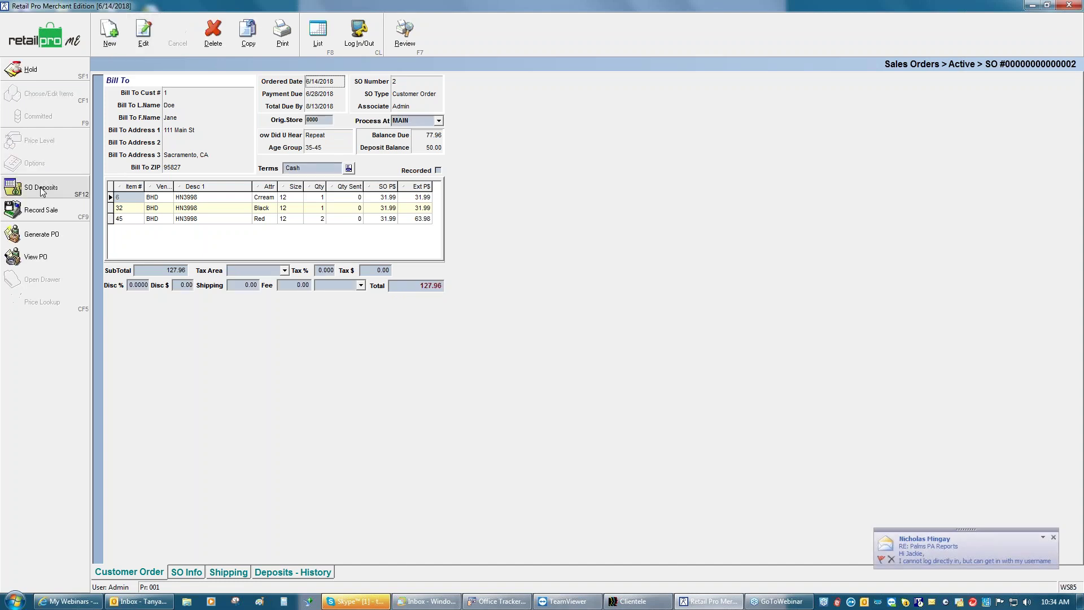
{"action": "left_click", "coordinate": [111, 34]}
{"action": "left_click", "coordinate": [253, 100]}
{"action": "type", "text": "50"}
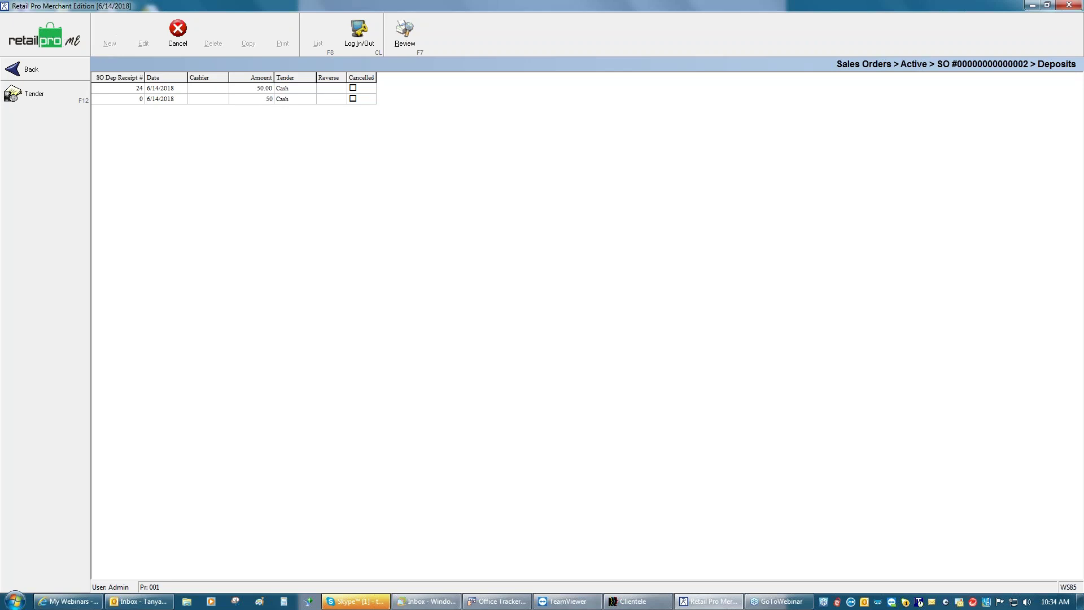
- Tender the new deposit to a VISA credit card and return to the list of active sales orders
{"action": "left_click", "coordinate": [42, 97]}
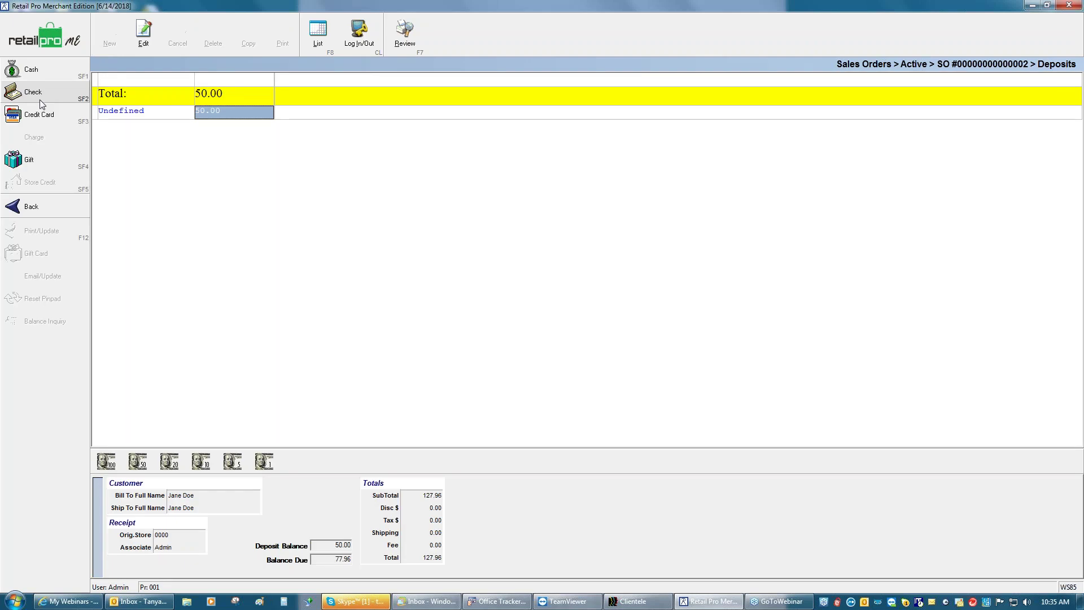
{"action": "left_click", "coordinate": [44, 116]}
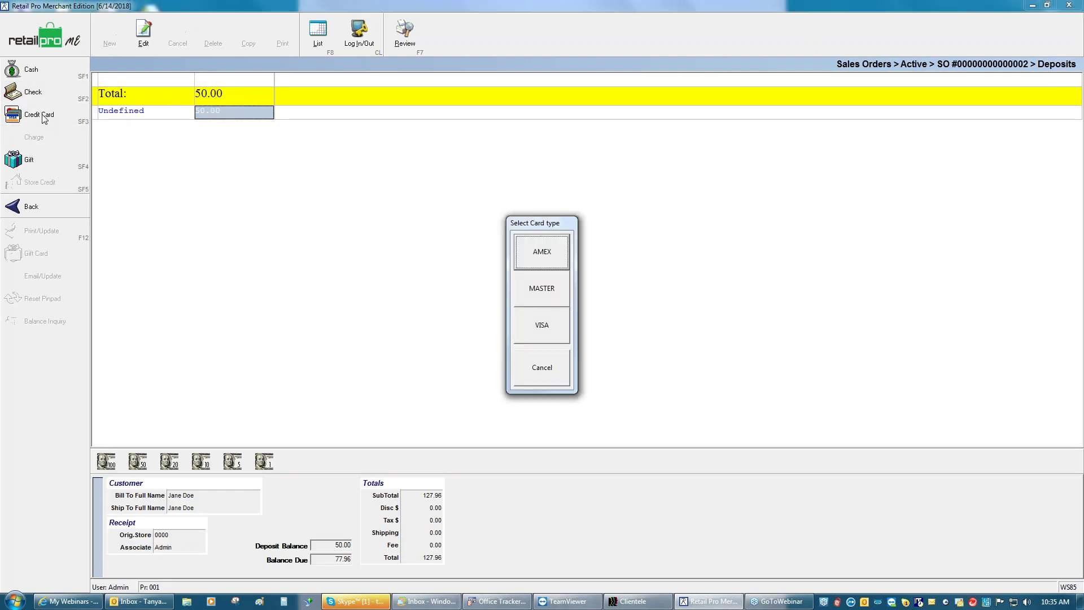
{"action": "left_click", "coordinate": [543, 323]}
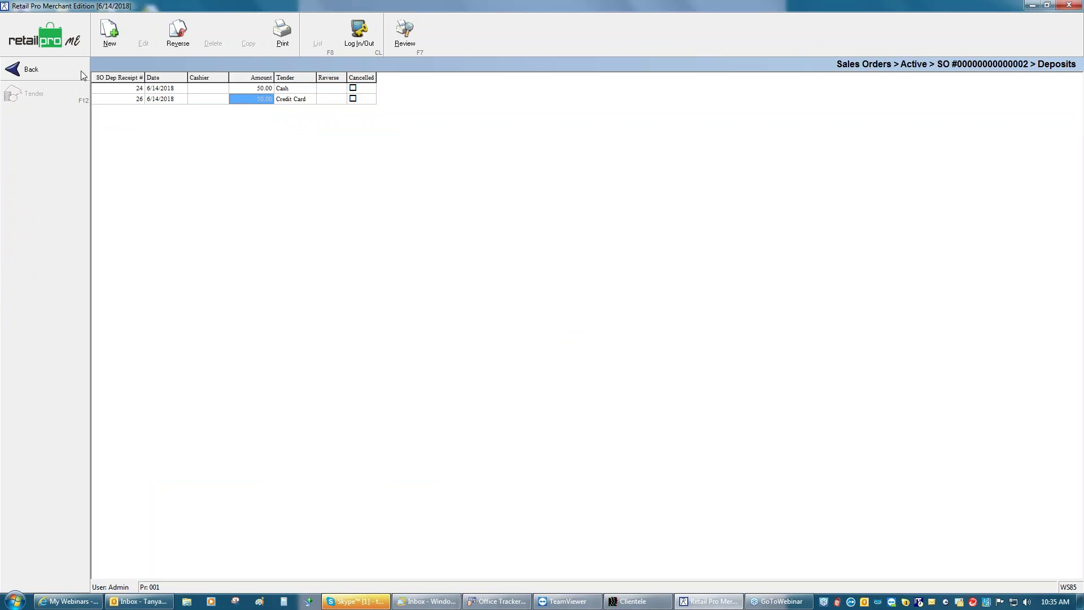
{"action": "left_click", "coordinate": [52, 70]}
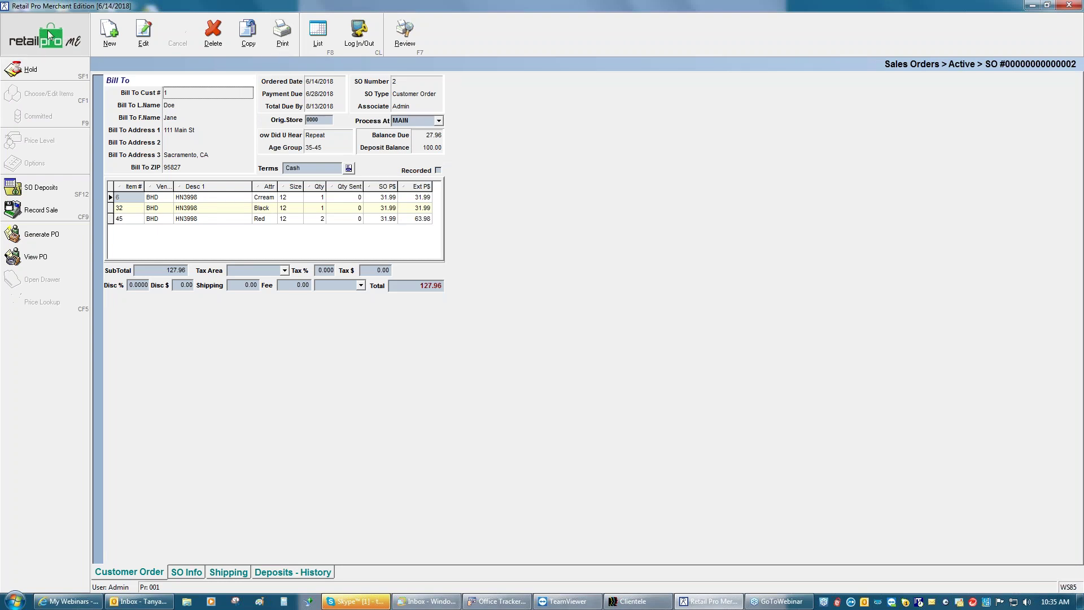
{"action": "key", "text": "F8"}
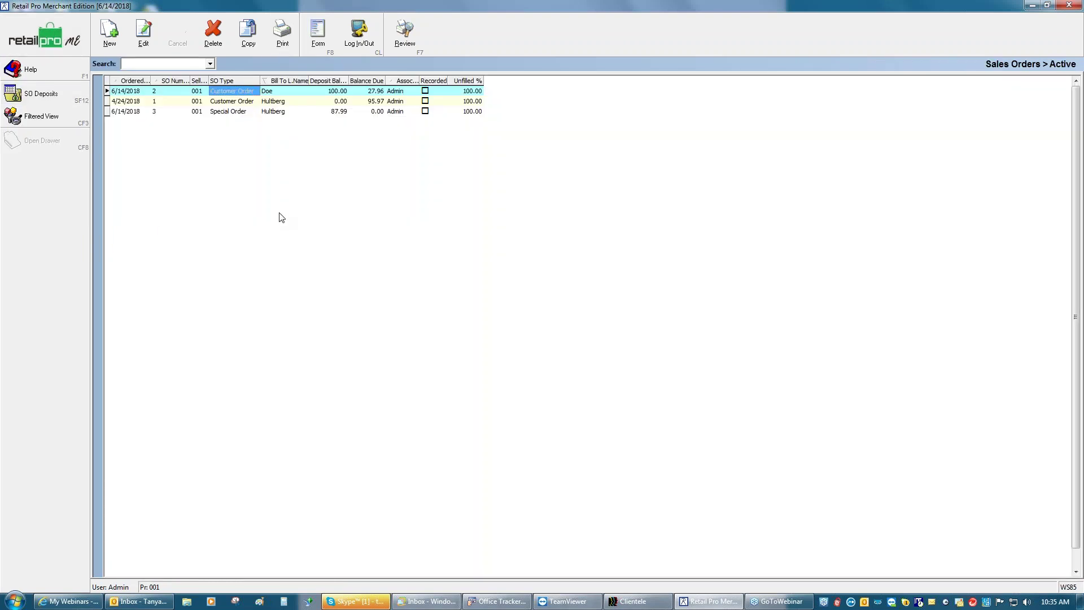
- Leave the sales orders, open the receipts list and start a new receipt
{"action": "left_click", "coordinate": [44, 35]}
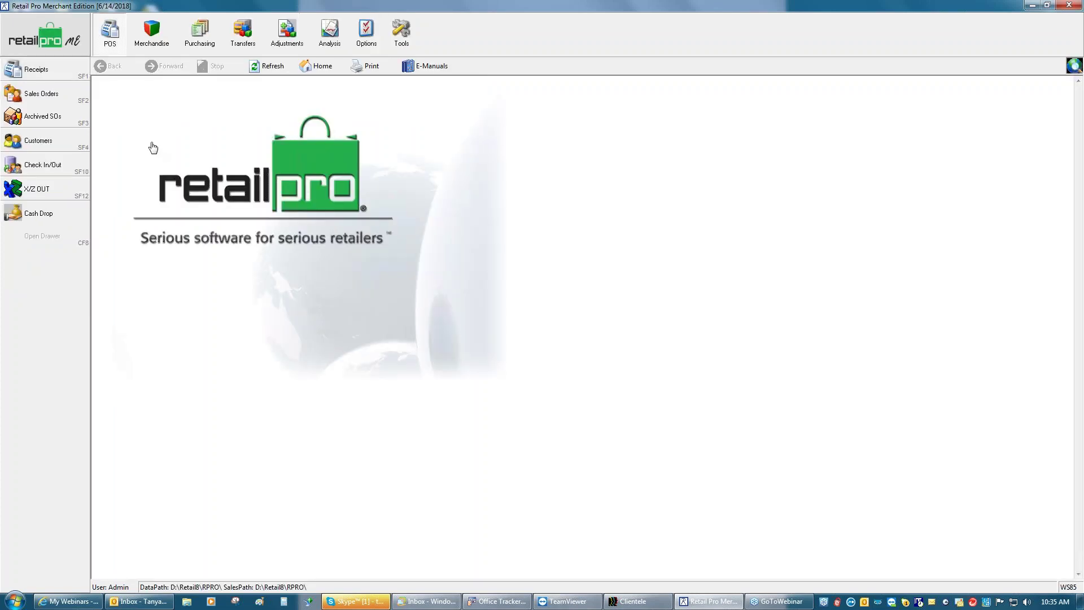
{"action": "left_click", "coordinate": [63, 71]}
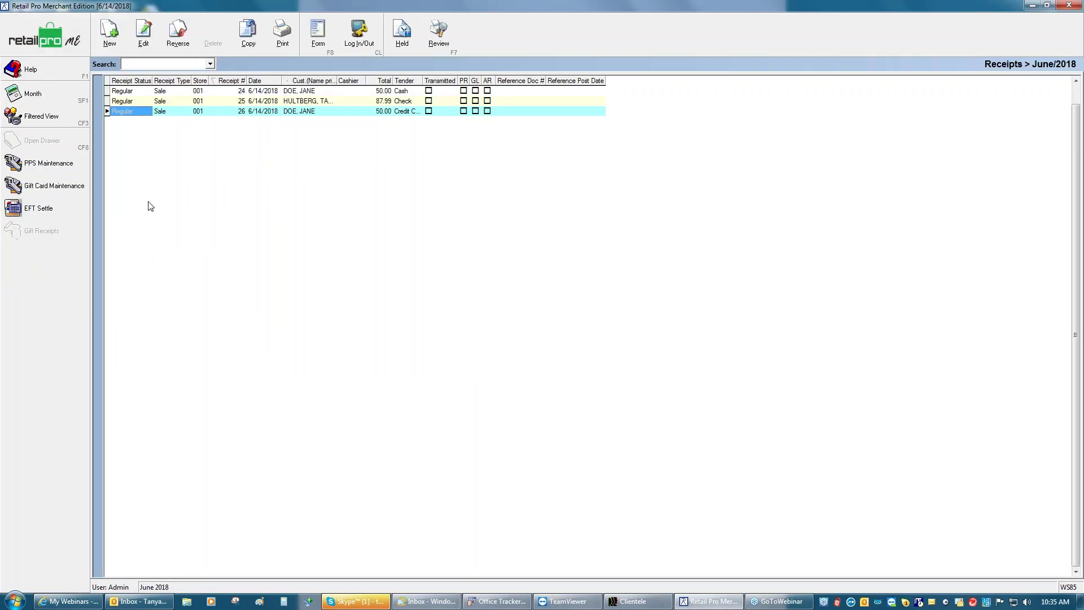
{"action": "left_click", "coordinate": [110, 45]}
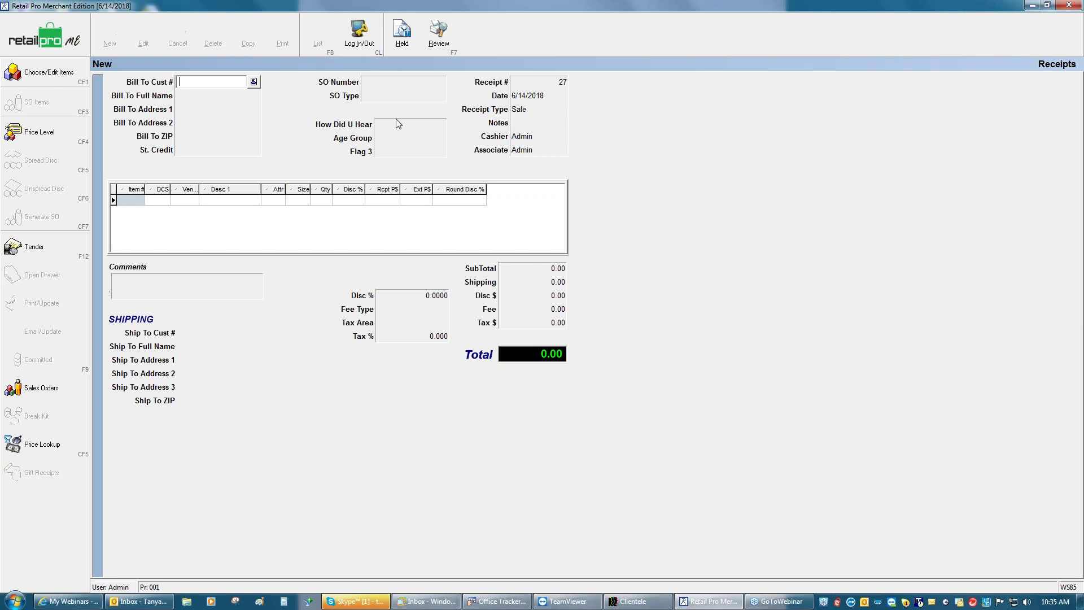
- Look up the active sales orders from the receipt's SO number and attach customer order 2
{"action": "left_click", "coordinate": [378, 86]}
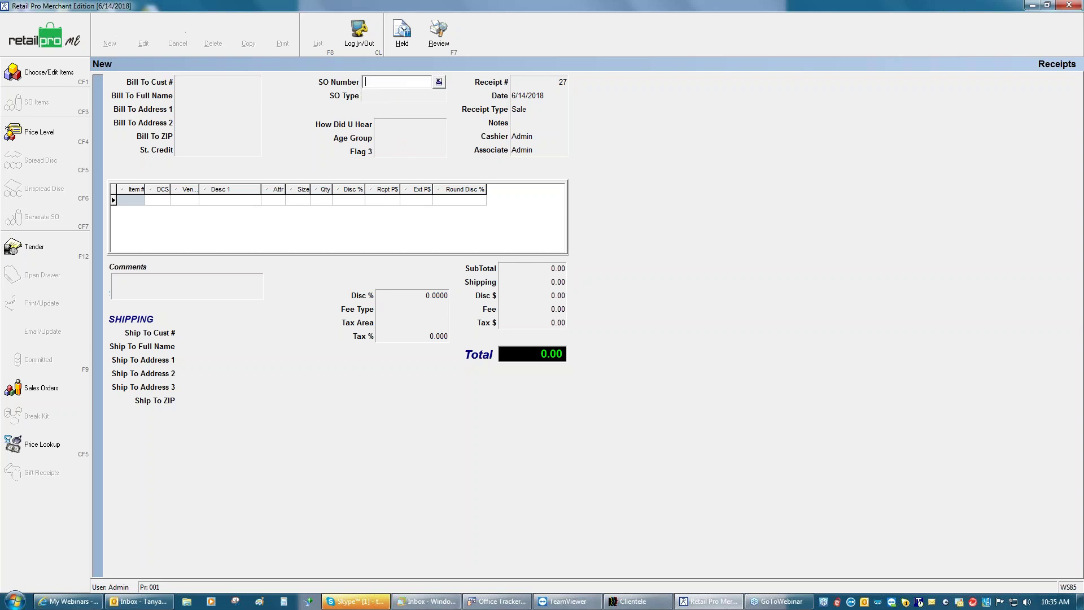
{"action": "left_click", "coordinate": [439, 82]}
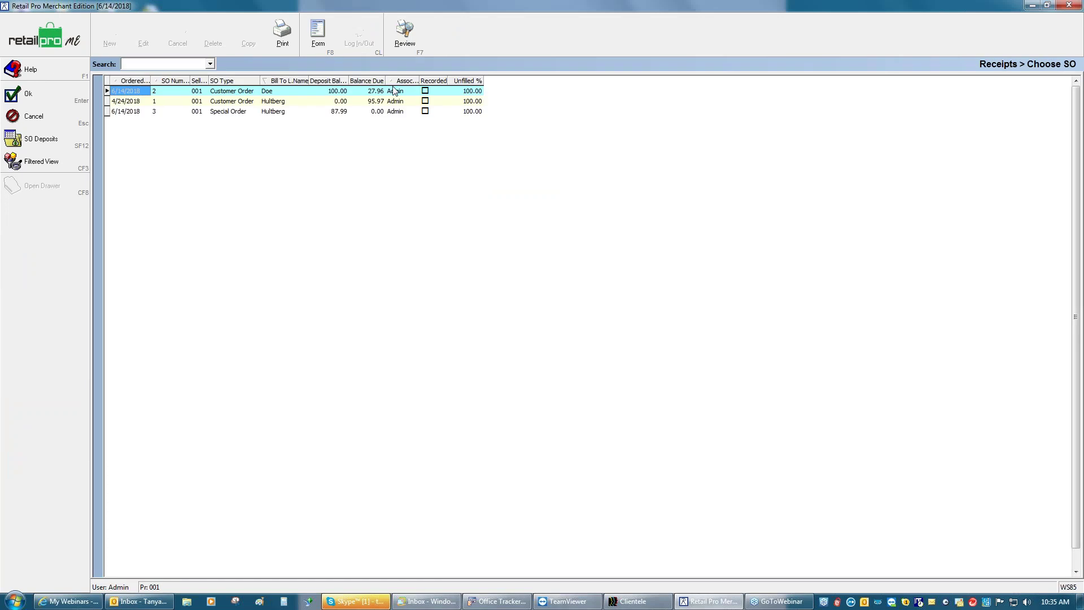
{"action": "left_click", "coordinate": [240, 113]}
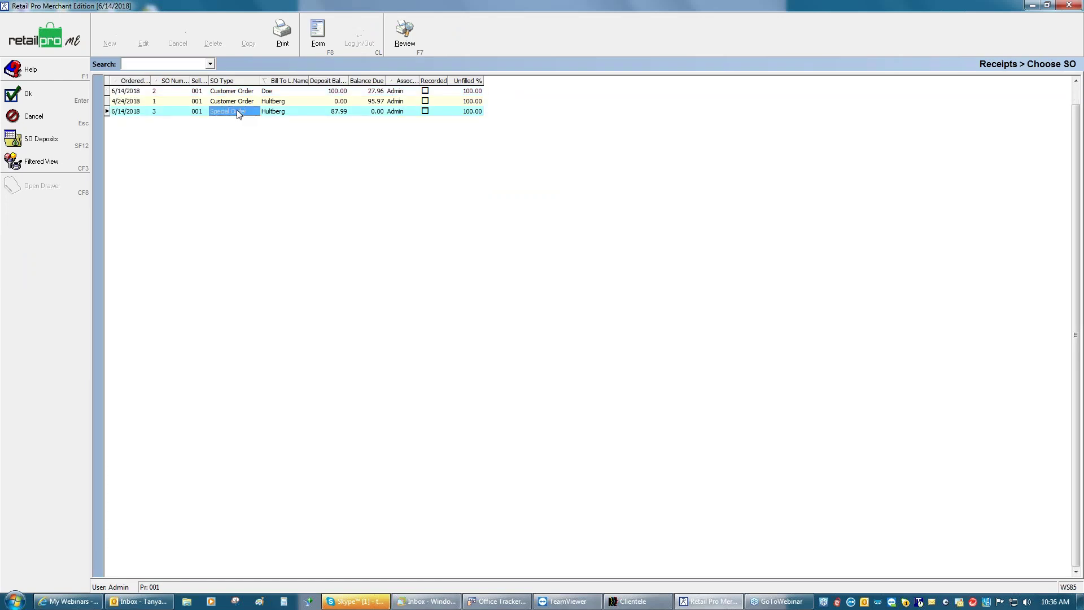
{"action": "left_click", "coordinate": [242, 93]}
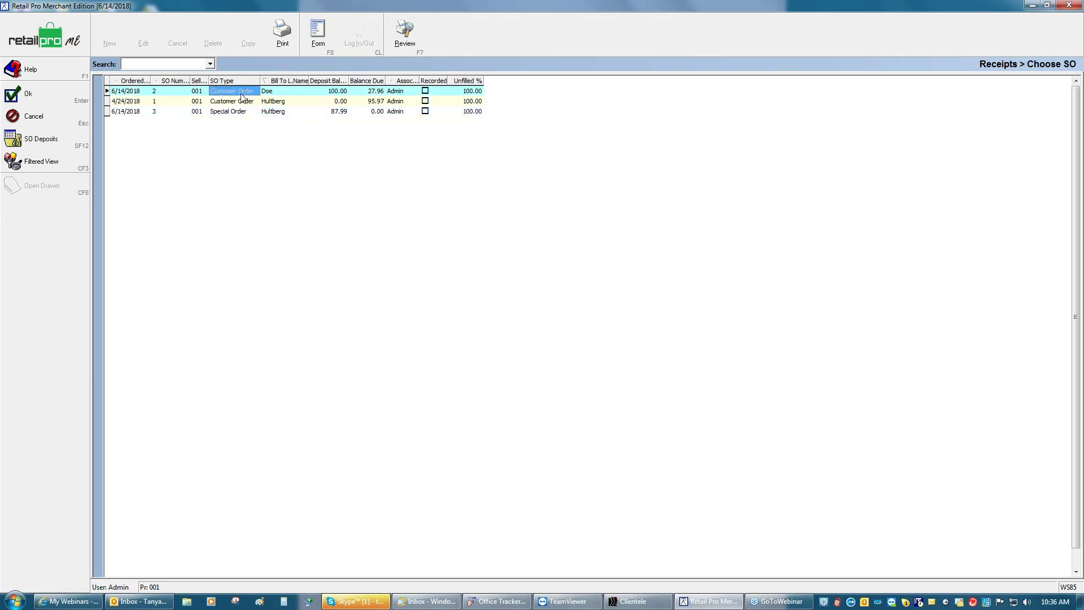
{"action": "left_click", "coordinate": [48, 99]}
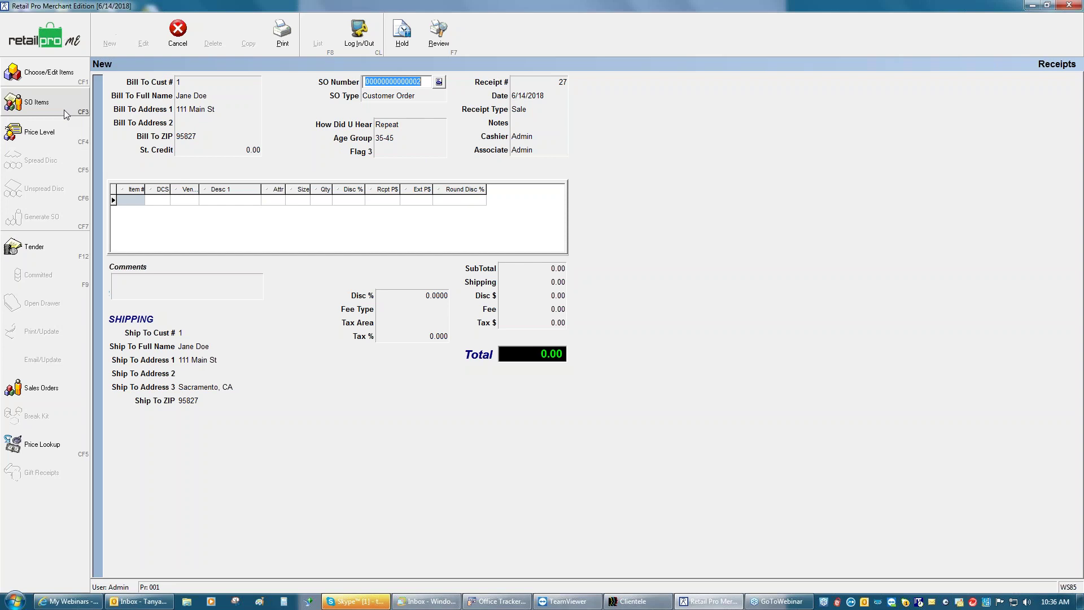
- Set receipt quantities of 2 for item 45 and 1 for item 32, then fill all due items with Sell Due and accept
{"action": "left_click", "coordinate": [42, 105]}
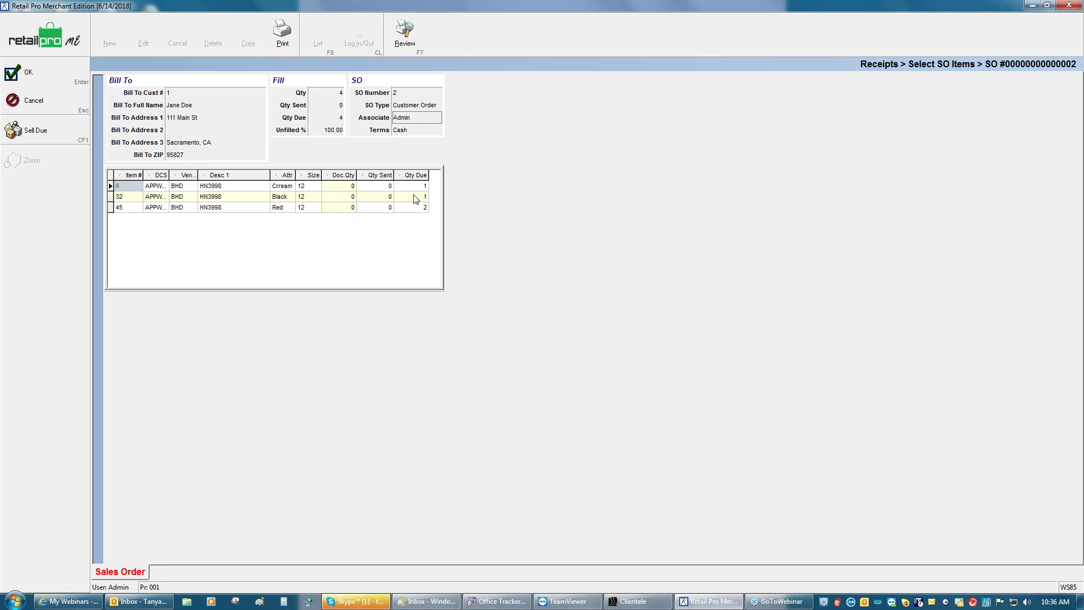
{"action": "left_click", "coordinate": [350, 209]}
{"action": "type", "text": "2"}
{"action": "left_click", "coordinate": [342, 197]}
{"action": "type", "text": "1"}
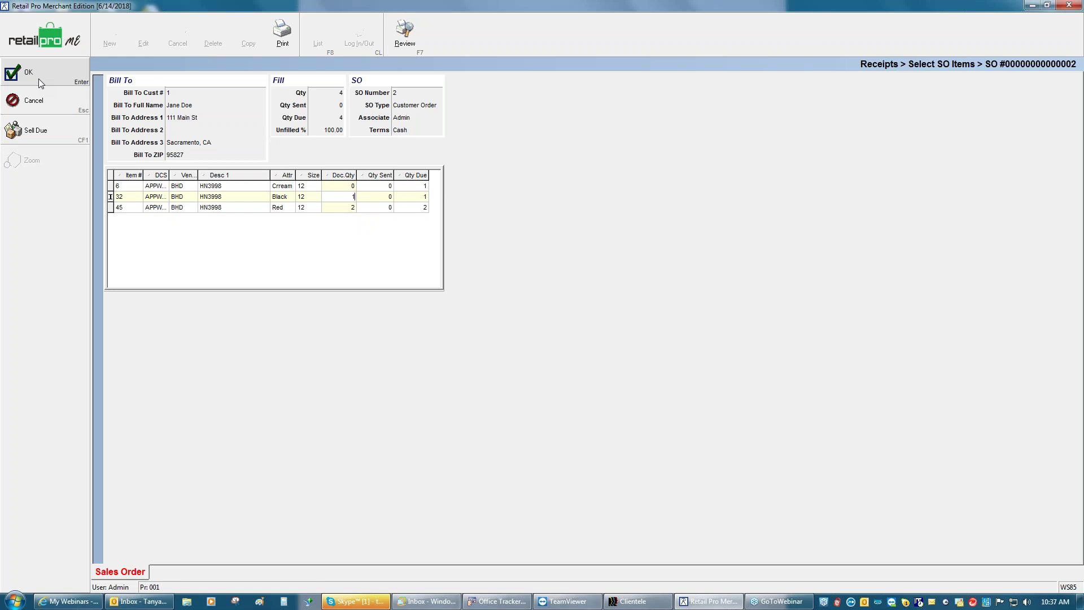
{"action": "left_click", "coordinate": [47, 136]}
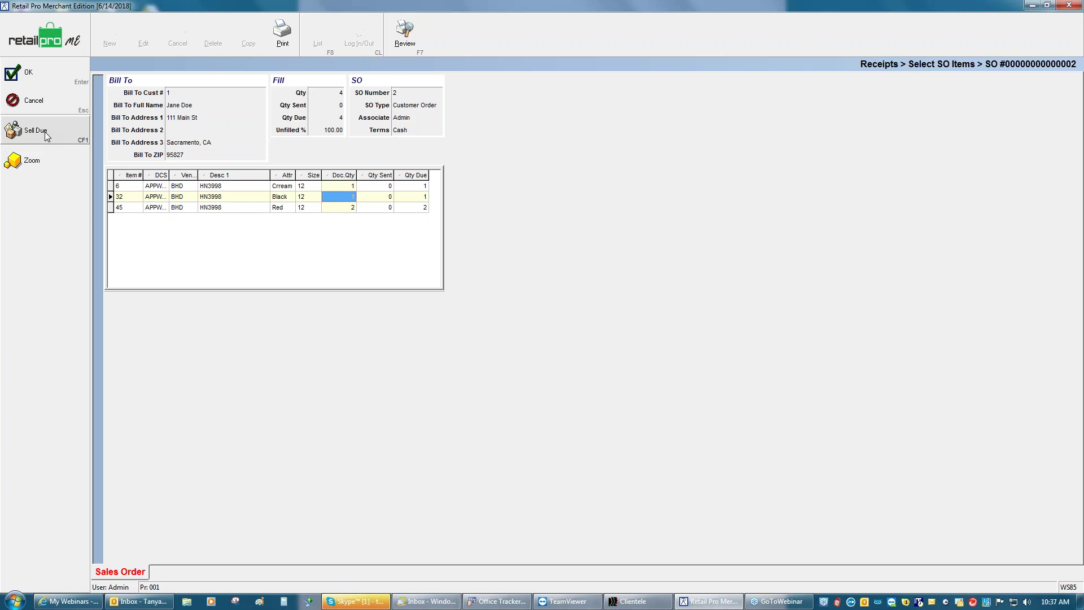
{"action": "left_click", "coordinate": [46, 75]}
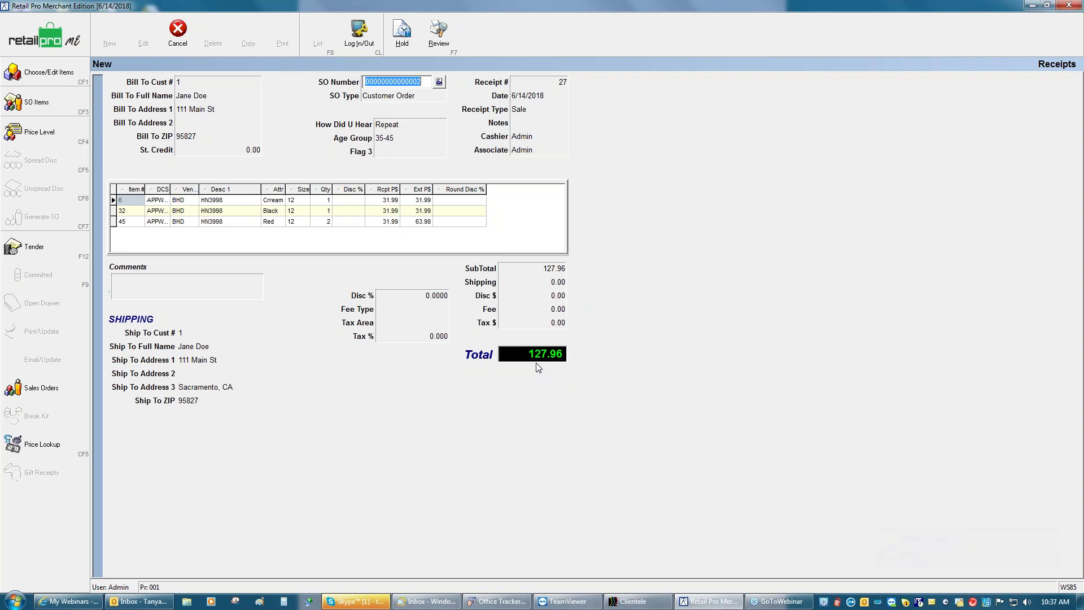
- Tender the receipt using the order's deposit plus 30 in cash and complete the sale
{"action": "left_click", "coordinate": [70, 250]}
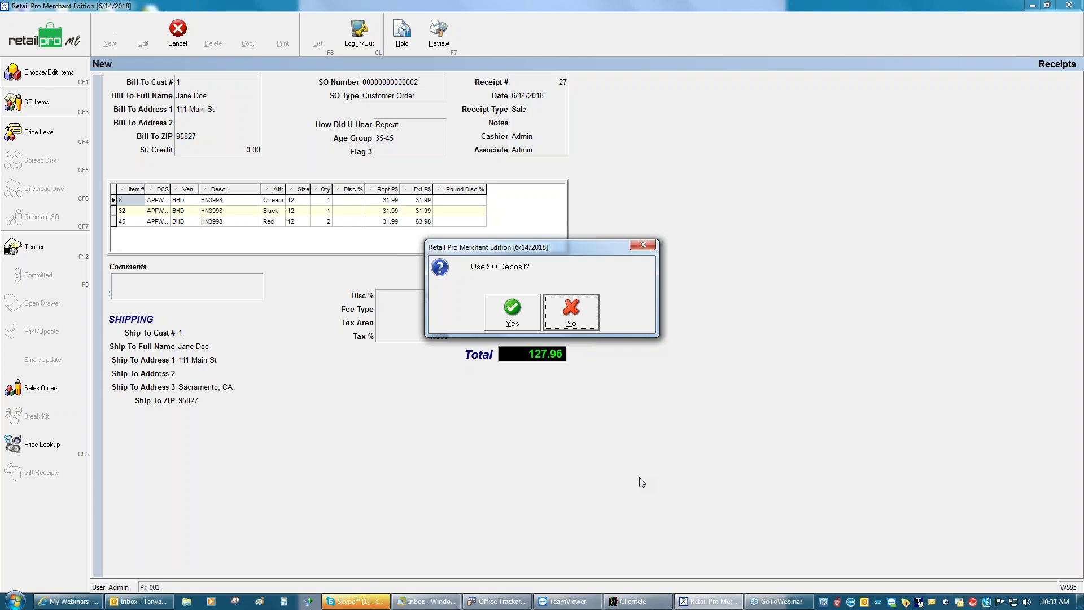
{"action": "left_click", "coordinate": [520, 315]}
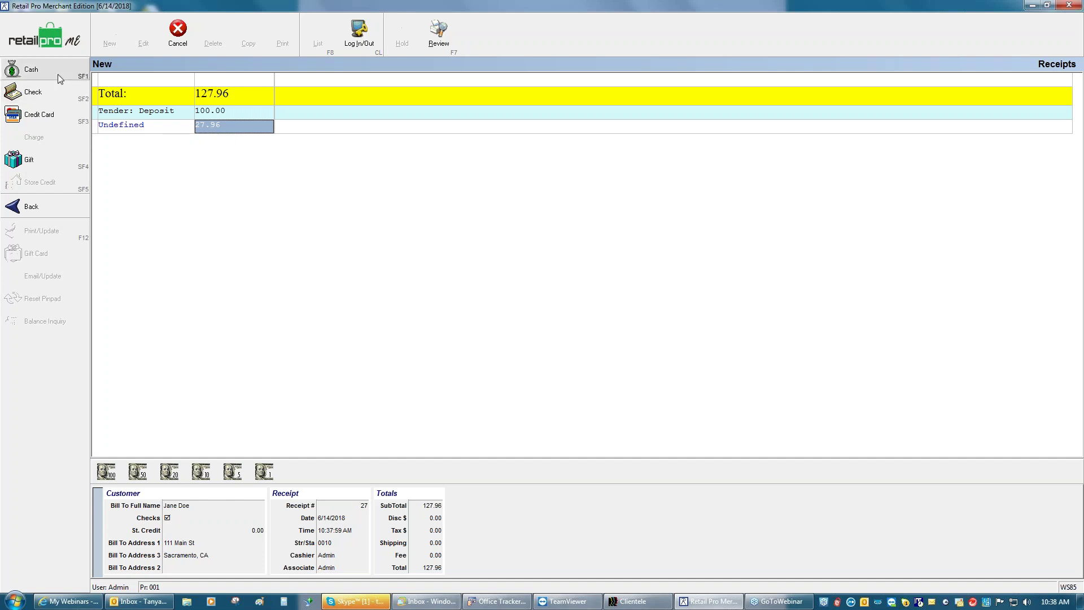
{"action": "type", "text": "30"}
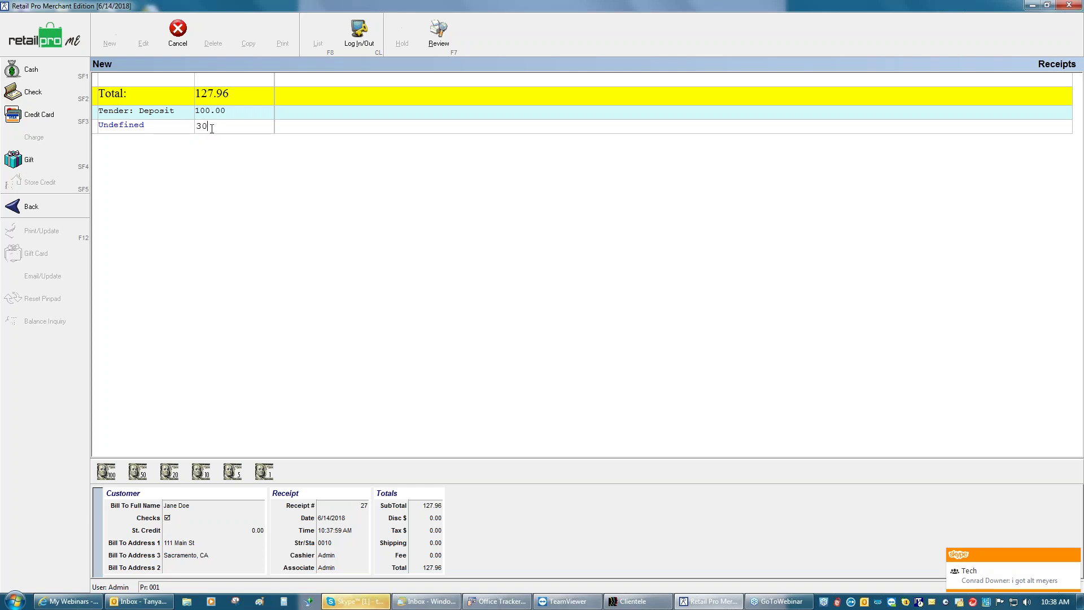
{"action": "left_click", "coordinate": [59, 70]}
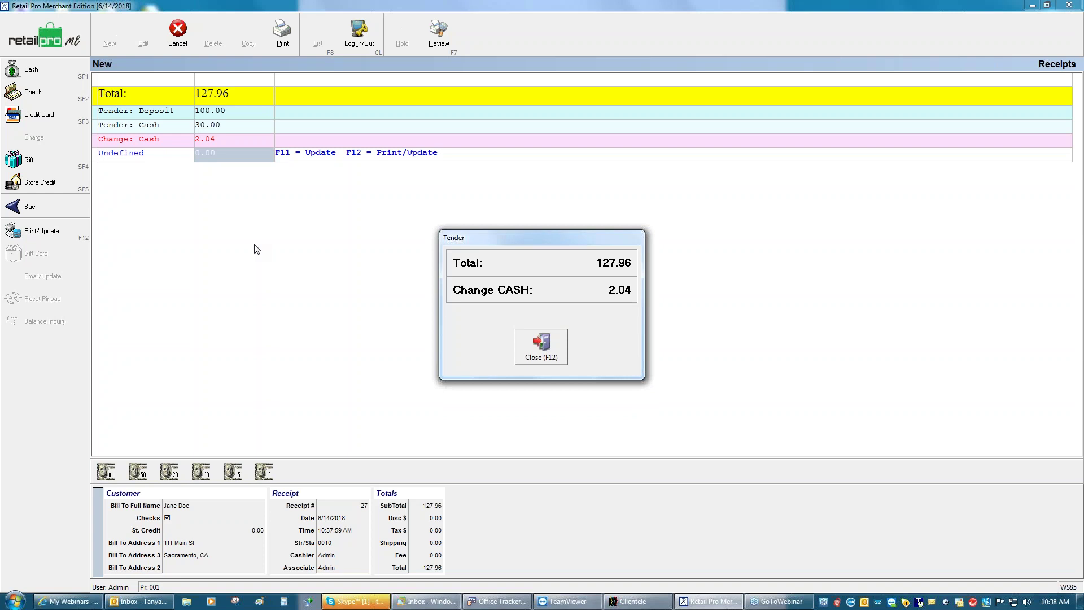
{"action": "left_click", "coordinate": [537, 348]}
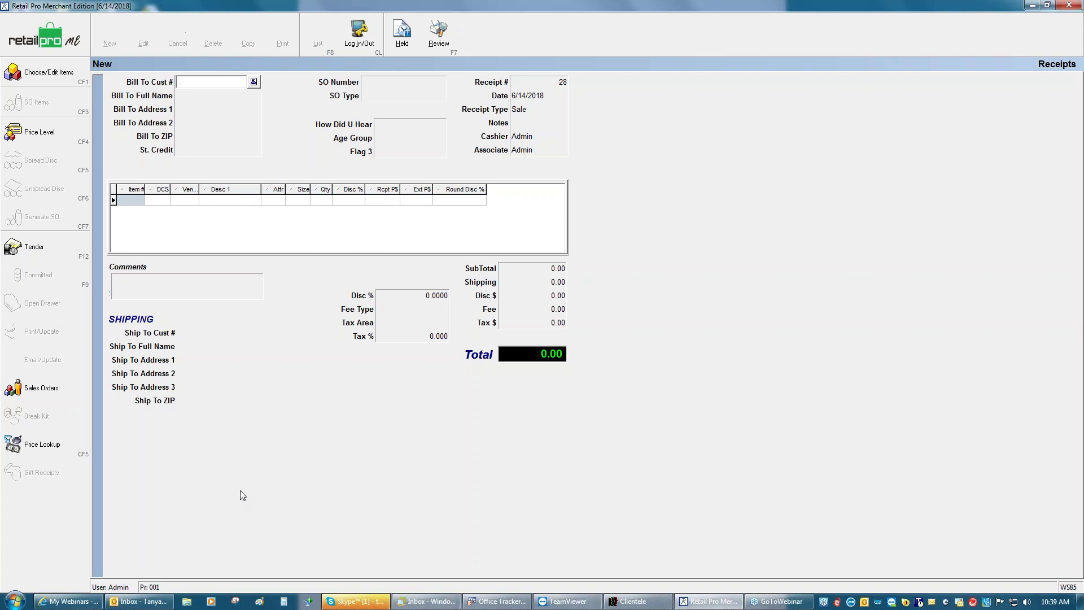
- Leave the receipts, return to the active sales orders and open special order 3 in form view
{"action": "left_click", "coordinate": [50, 37]}
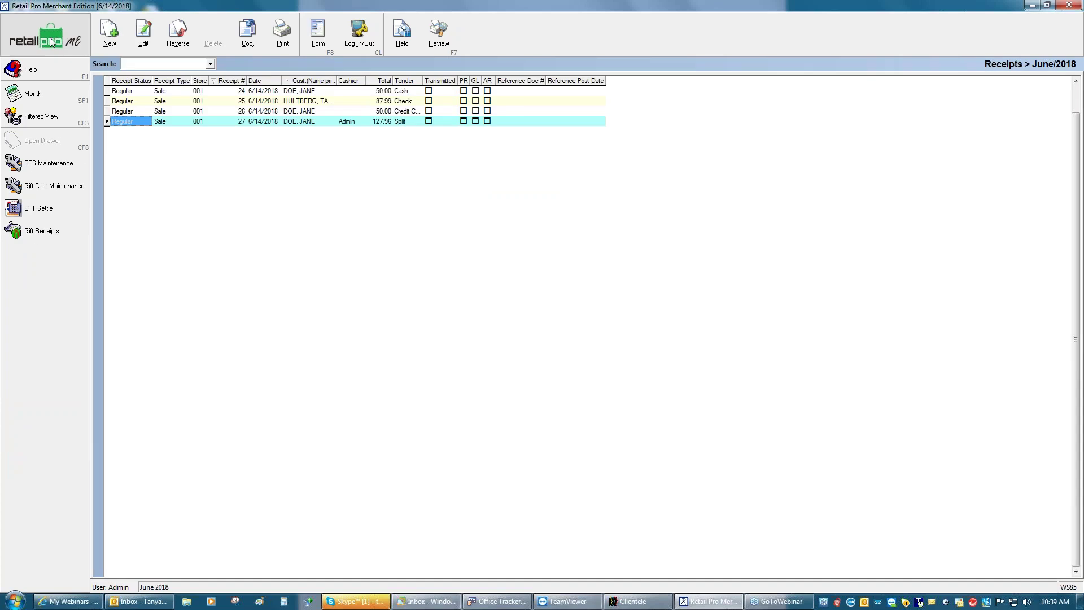
{"action": "left_click", "coordinate": [49, 38]}
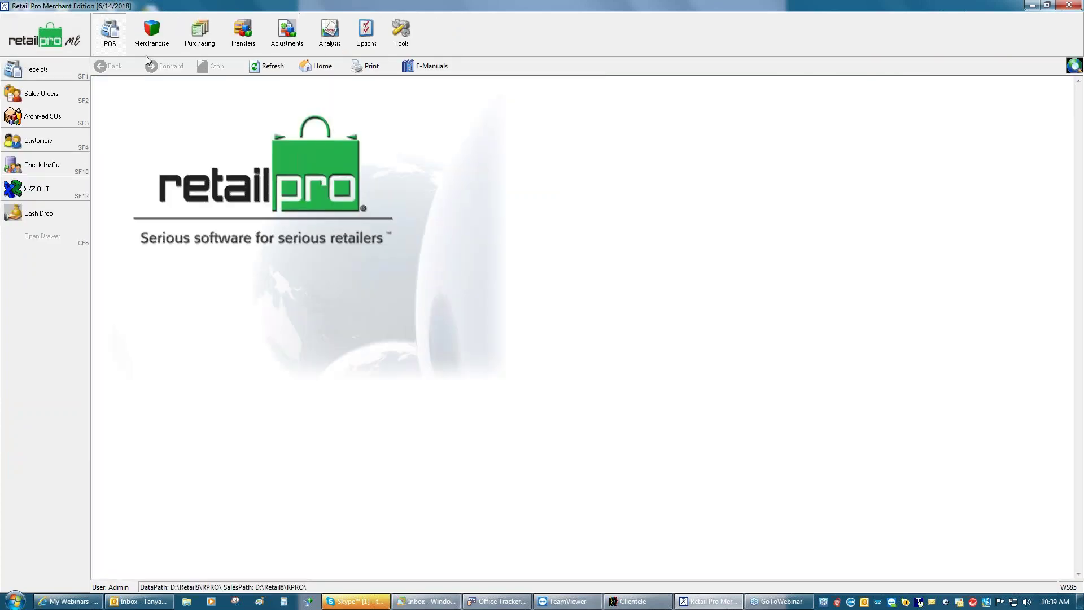
{"action": "left_click", "coordinate": [42, 94]}
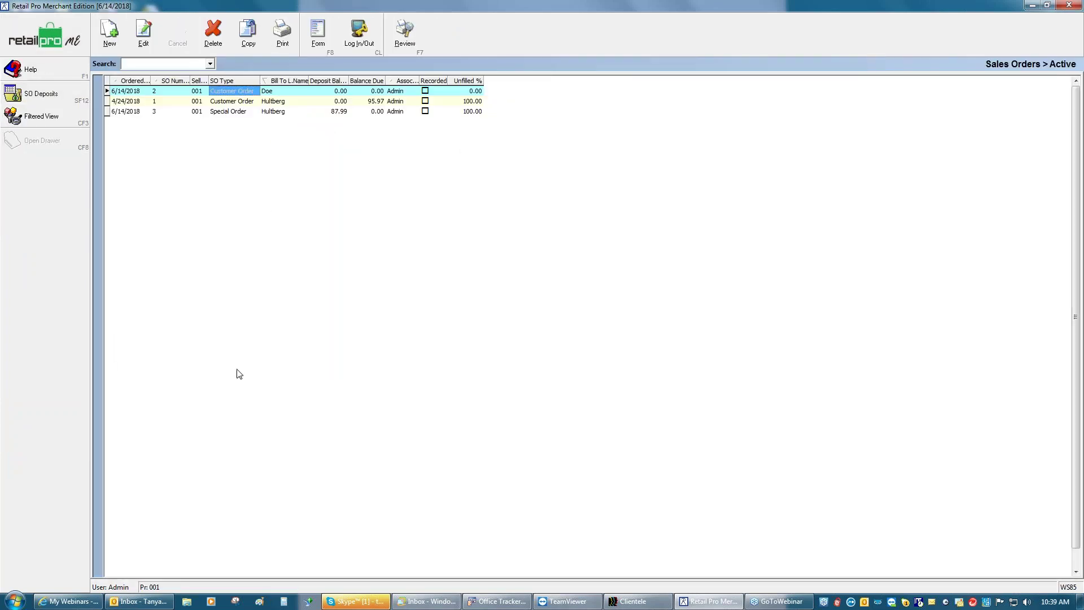
{"action": "left_click", "coordinate": [274, 113]}
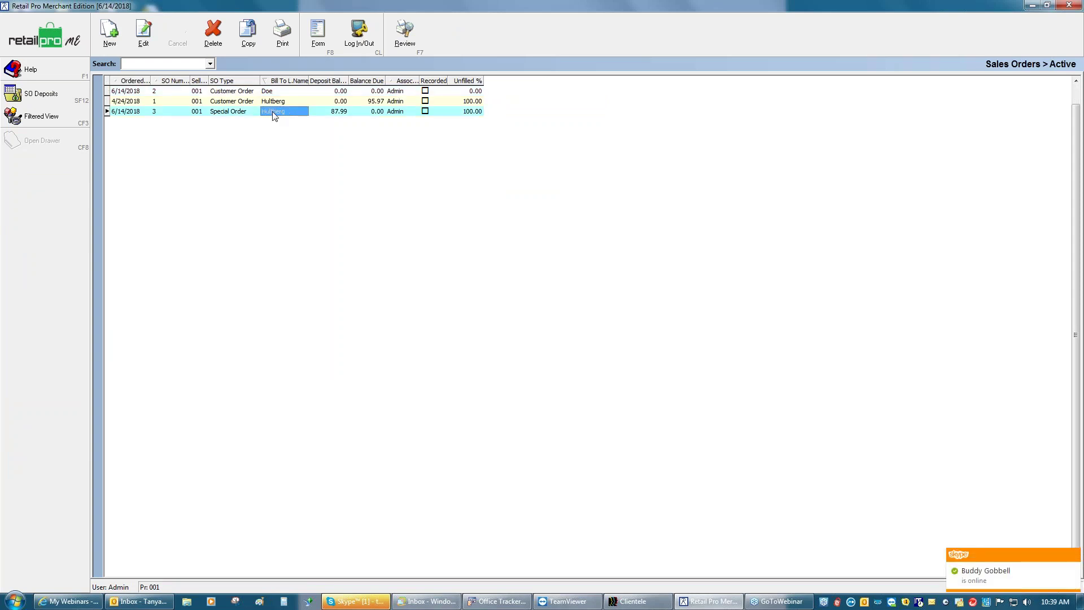
{"action": "left_click", "coordinate": [312, 39]}
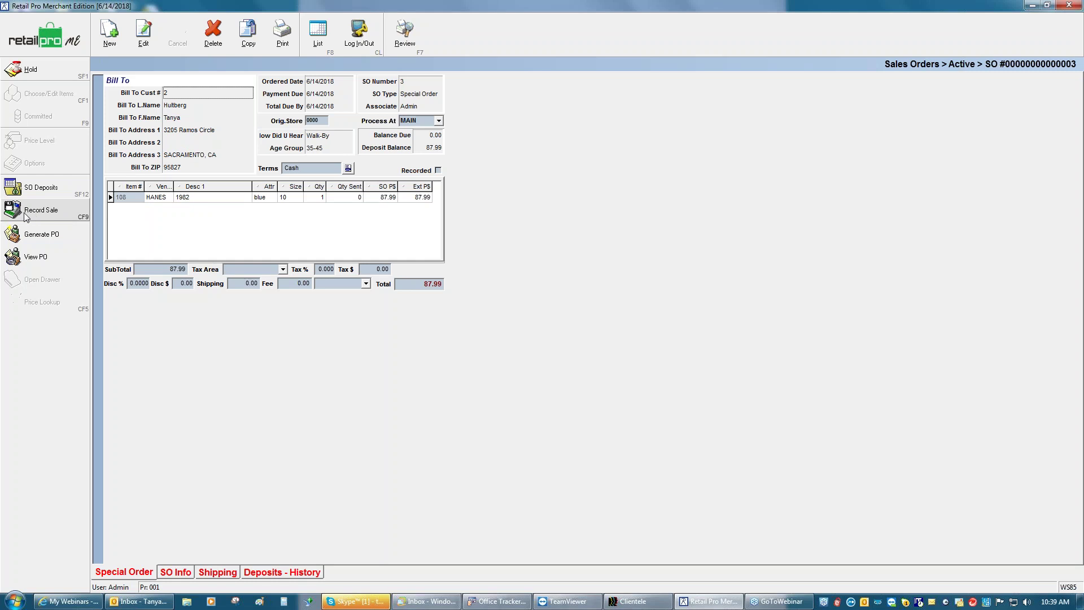
- Record the sale of special order 3 with Admin as cashier, without printing the record sale receipt
{"action": "left_click", "coordinate": [63, 209]}
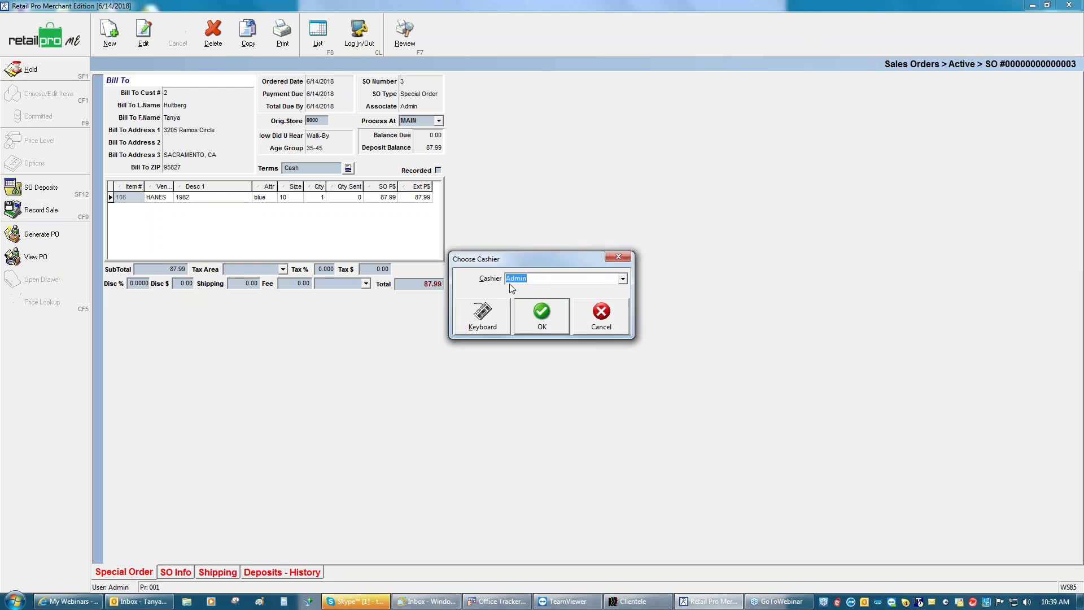
{"action": "left_click", "coordinate": [540, 314]}
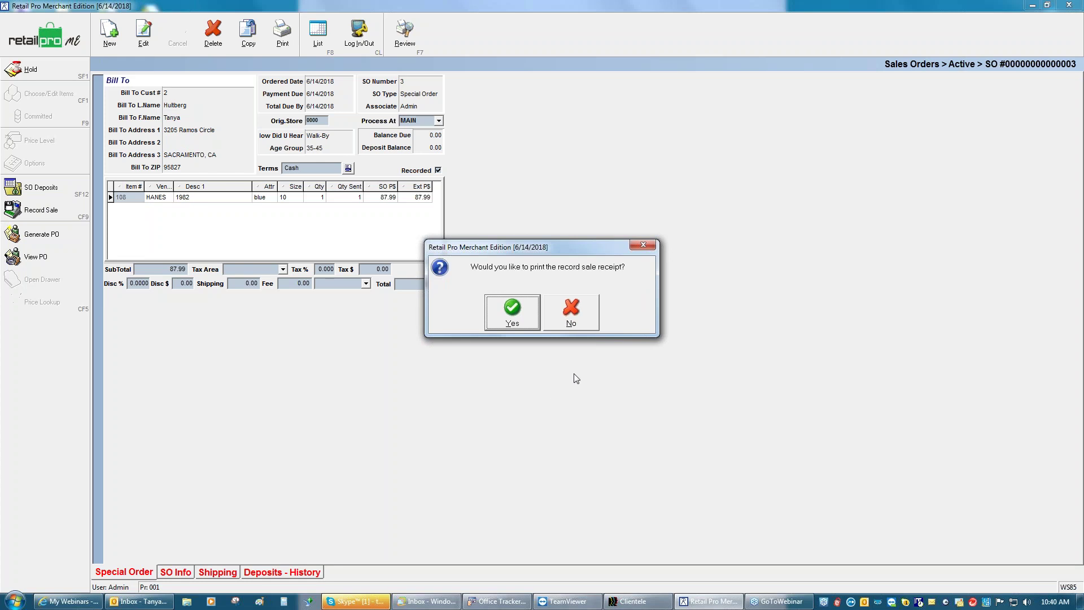
{"action": "left_click", "coordinate": [572, 319]}
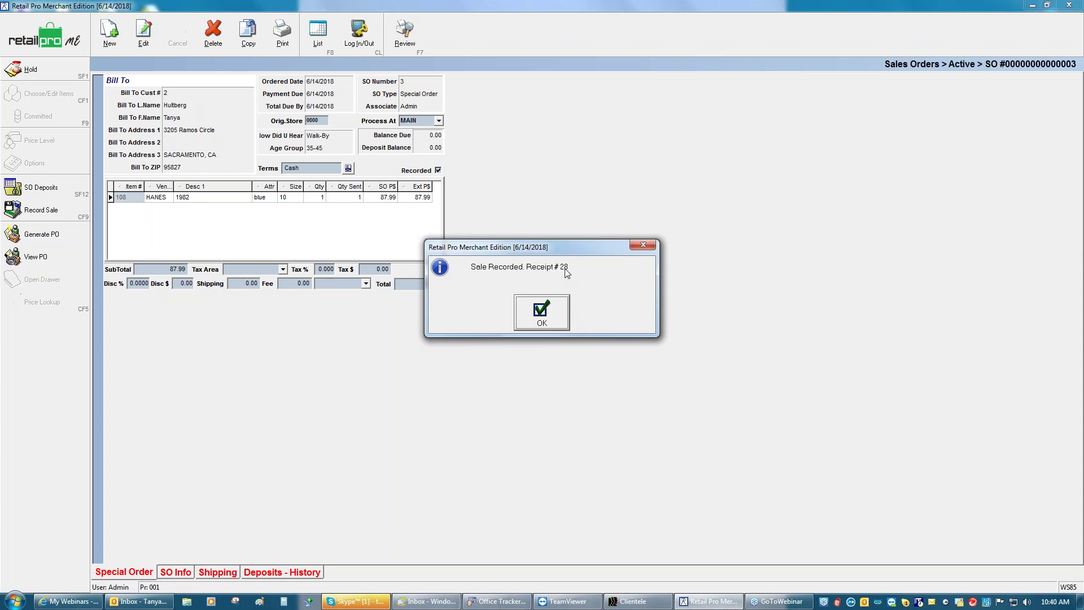
{"action": "left_click", "coordinate": [545, 309]}
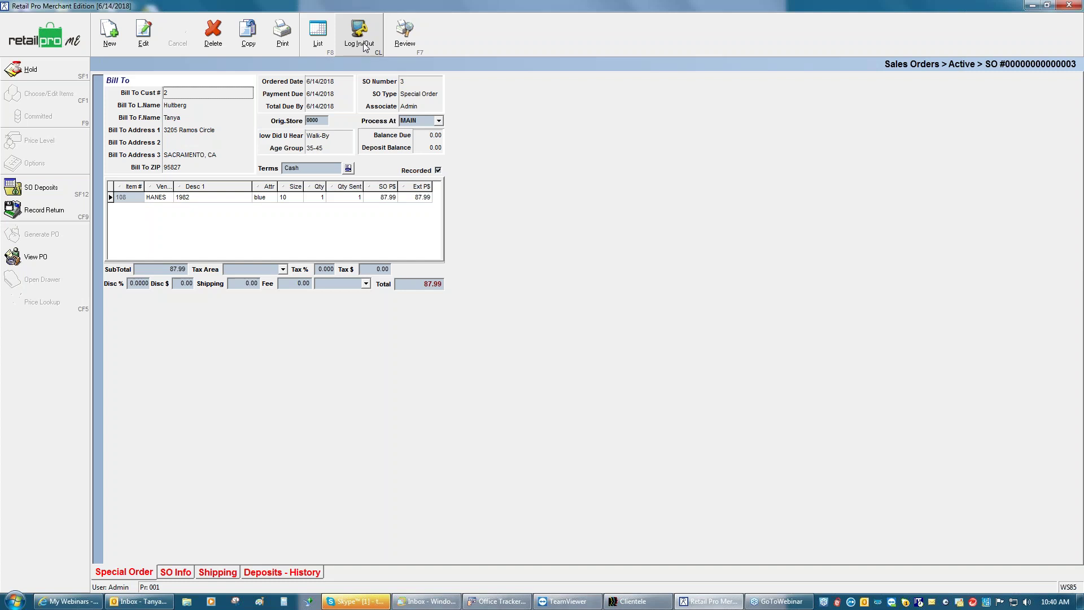
- Return to the list of active sales orders and open customer order 1 in form view
{"action": "left_click", "coordinate": [318, 32]}
{"action": "left_click", "coordinate": [264, 101]}
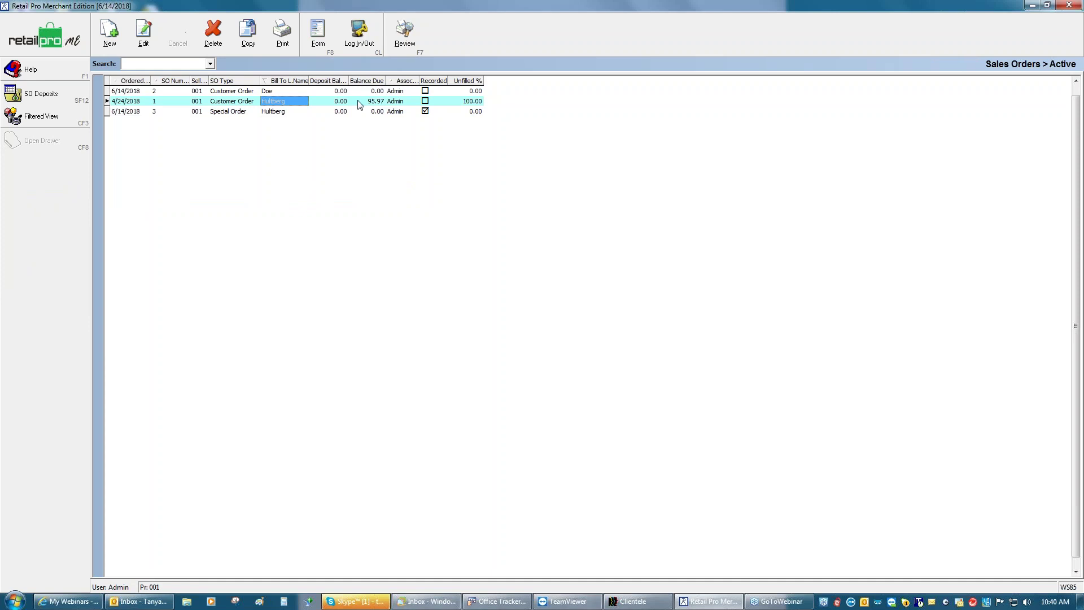
{"action": "left_click", "coordinate": [318, 31]}
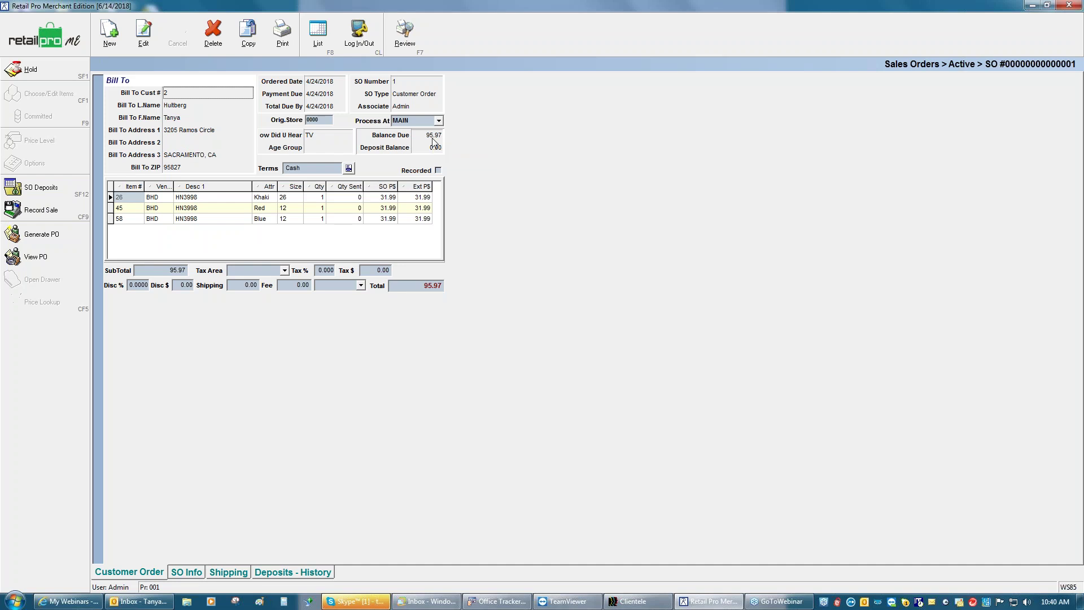
- Take a 95.97 AMEX deposit on customer order 1, update it without printing and return to the order
{"action": "left_click", "coordinate": [35, 191]}
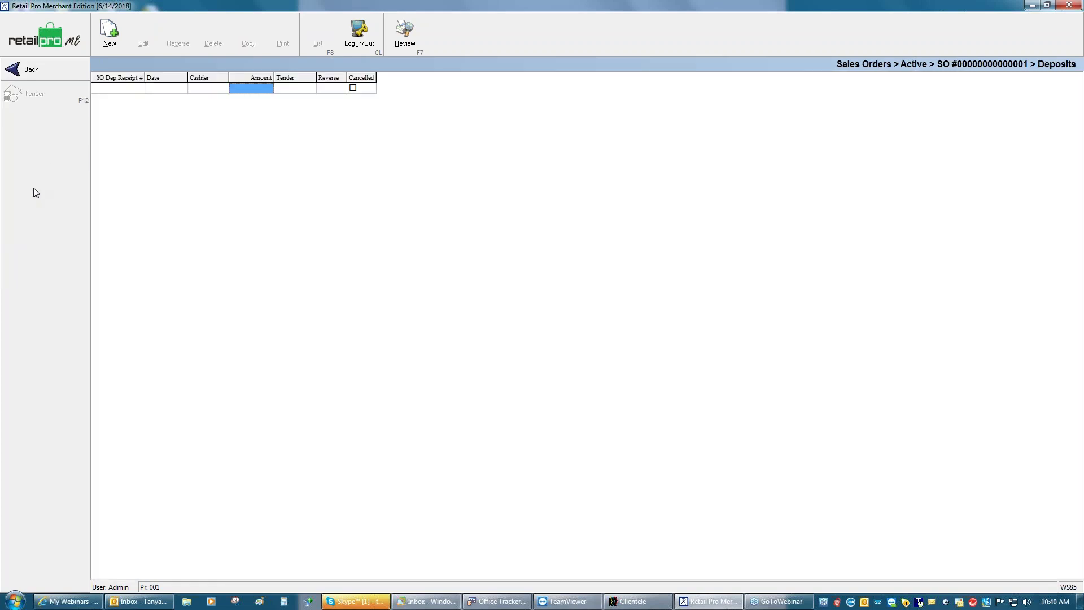
{"action": "left_click", "coordinate": [109, 32]}
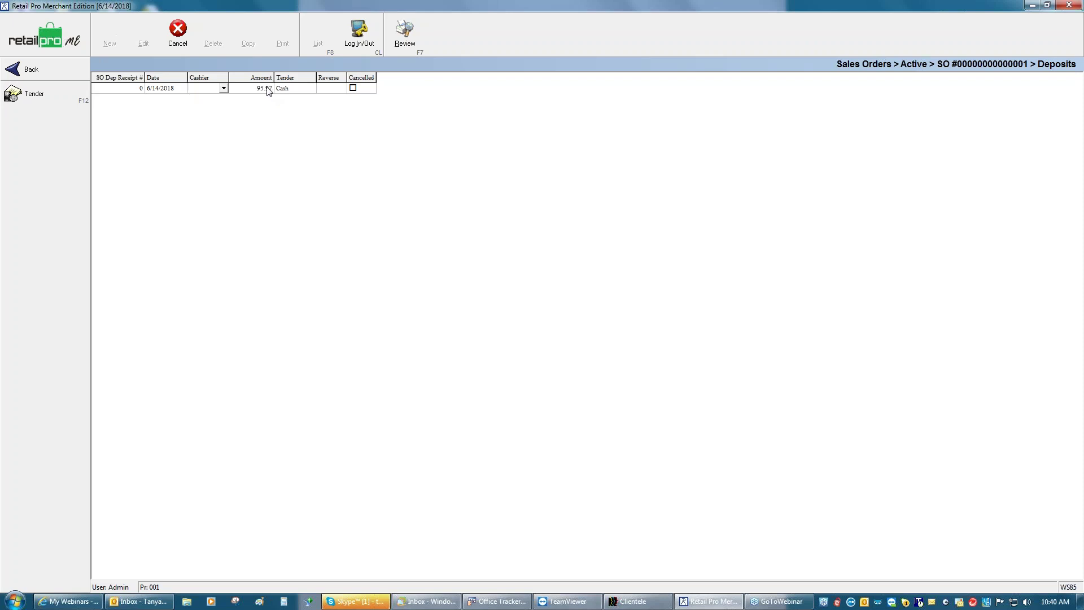
{"action": "left_click", "coordinate": [49, 93]}
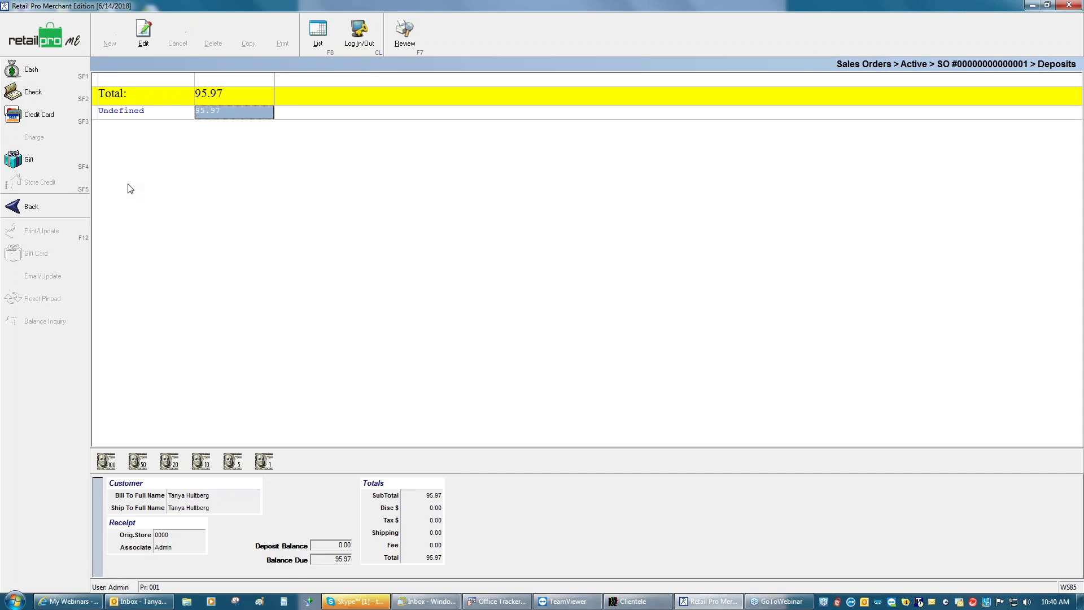
{"action": "left_click", "coordinate": [61, 117]}
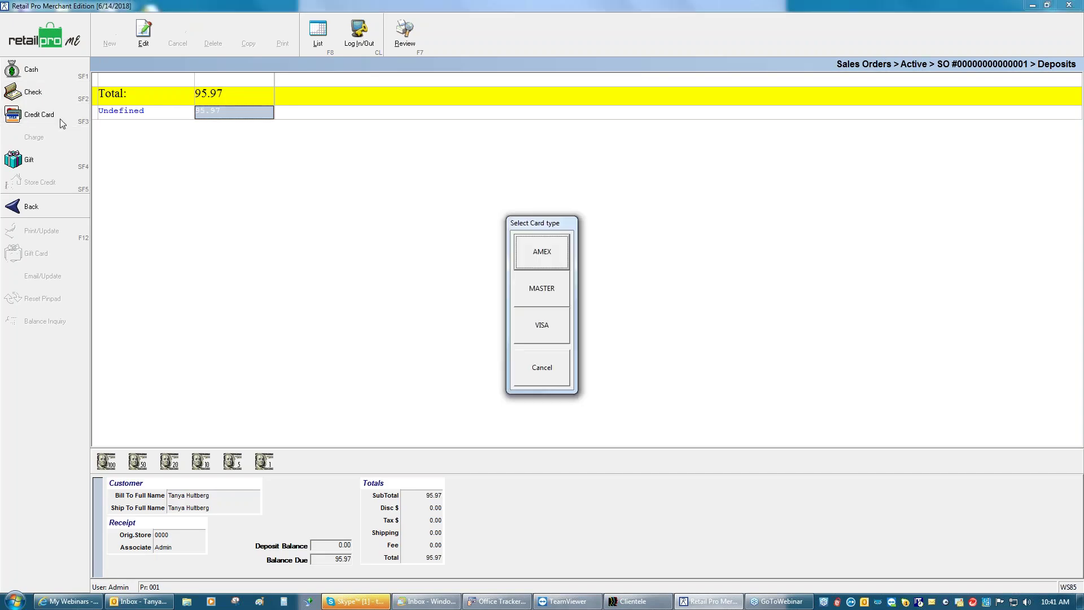
{"action": "left_click", "coordinate": [531, 255]}
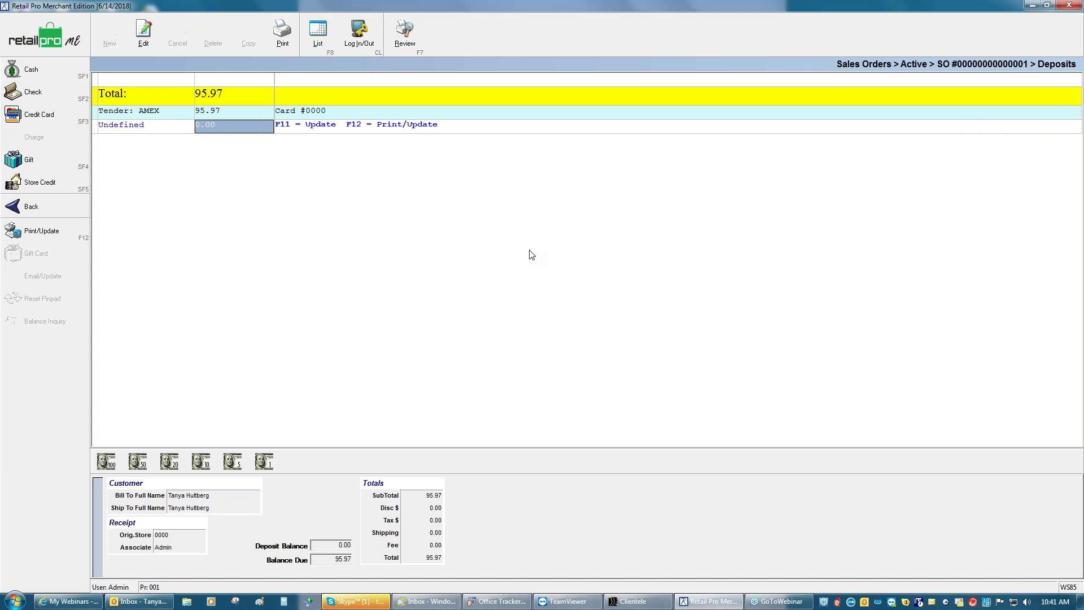
{"action": "key", "text": "F11"}
{"action": "left_click", "coordinate": [64, 72]}
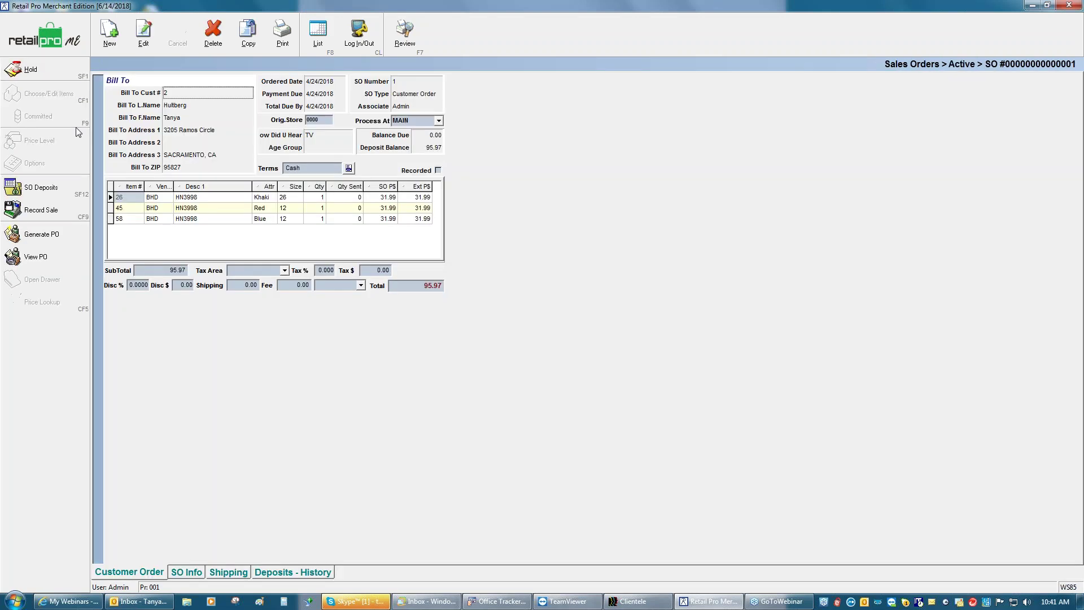
- Leave the sales order and start a new receipt for customer order 1, continuing despite its passed cancel date
{"action": "left_click", "coordinate": [58, 217]}
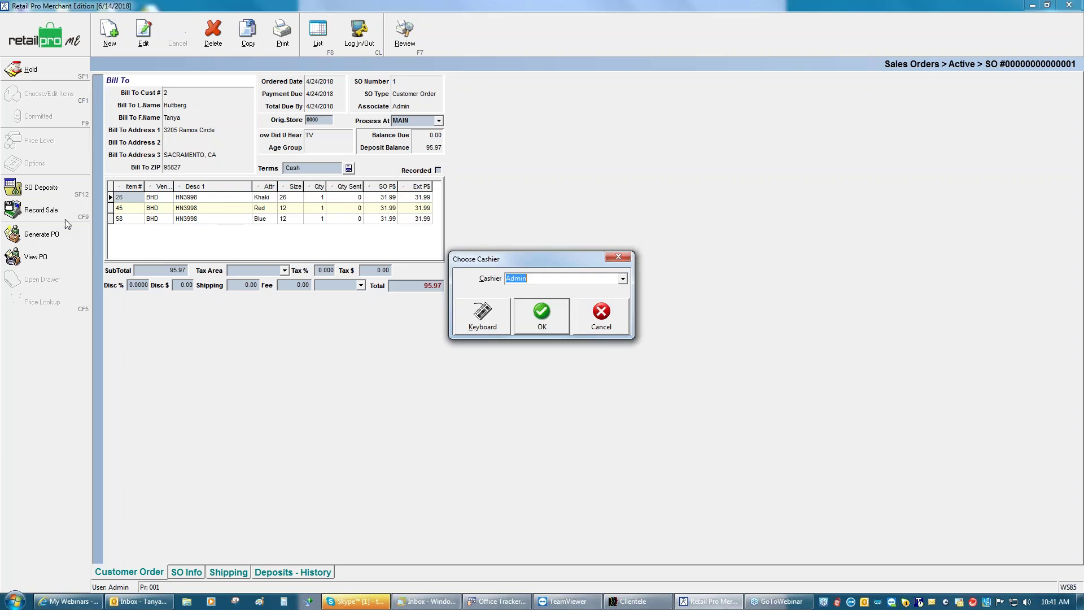
{"action": "left_click", "coordinate": [577, 313]}
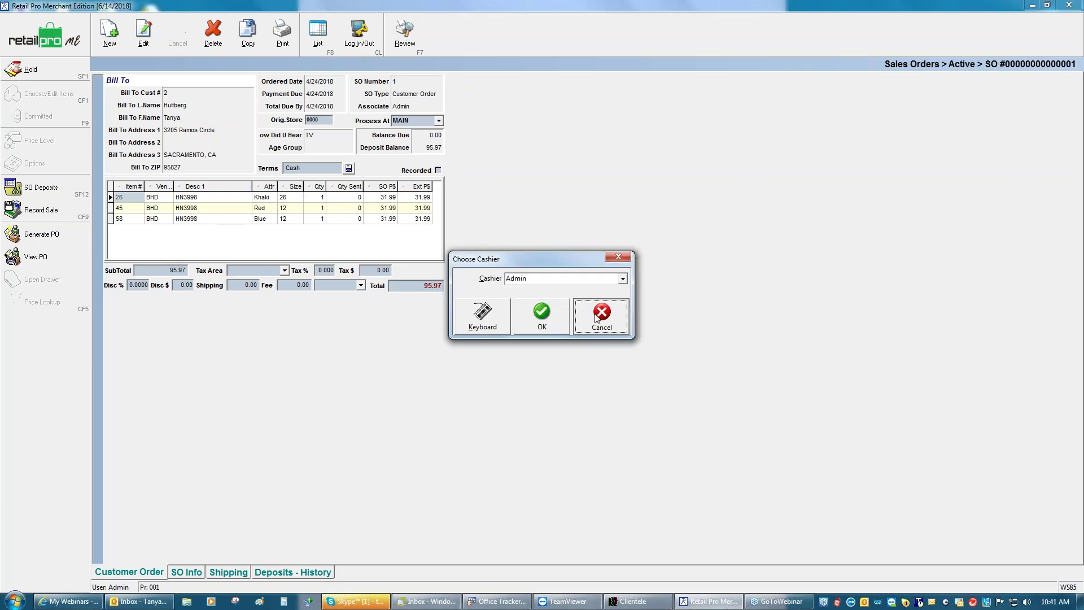
{"action": "left_click", "coordinate": [33, 44]}
{"action": "left_click", "coordinate": [35, 38]}
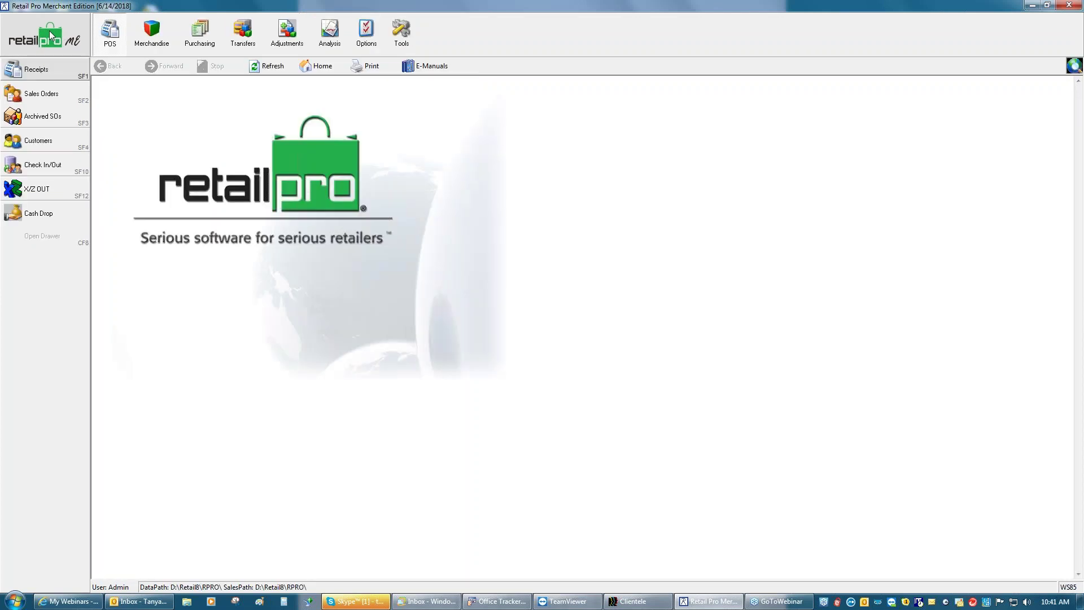
{"action": "left_click", "coordinate": [70, 67]}
{"action": "left_click", "coordinate": [111, 32]}
{"action": "left_click", "coordinate": [392, 83]}
{"action": "left_click", "coordinate": [440, 83]}
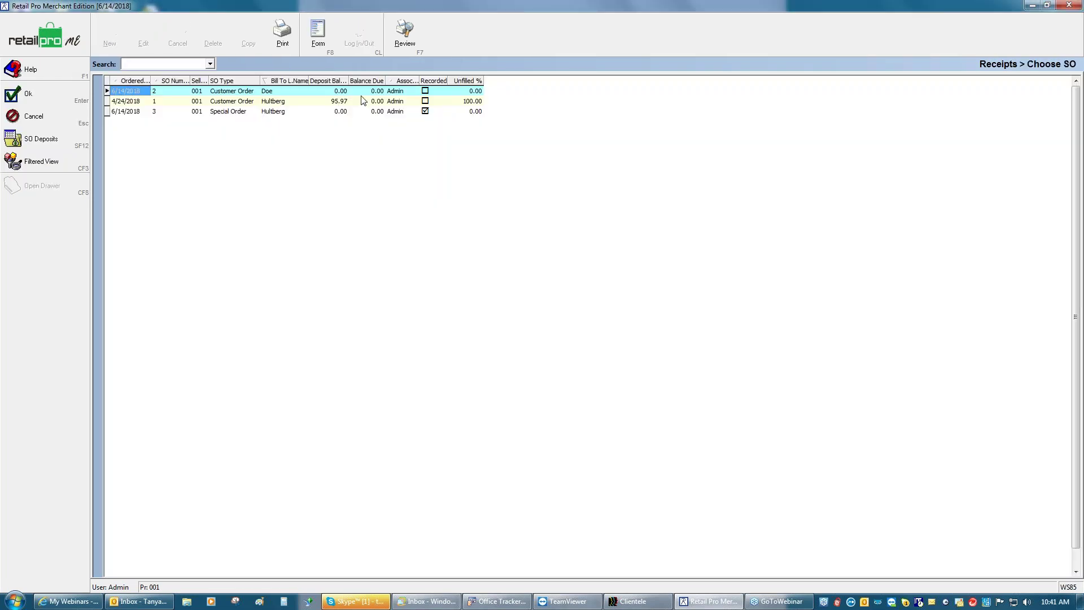
{"action": "left_click", "coordinate": [346, 101]}
{"action": "left_click", "coordinate": [54, 96]}
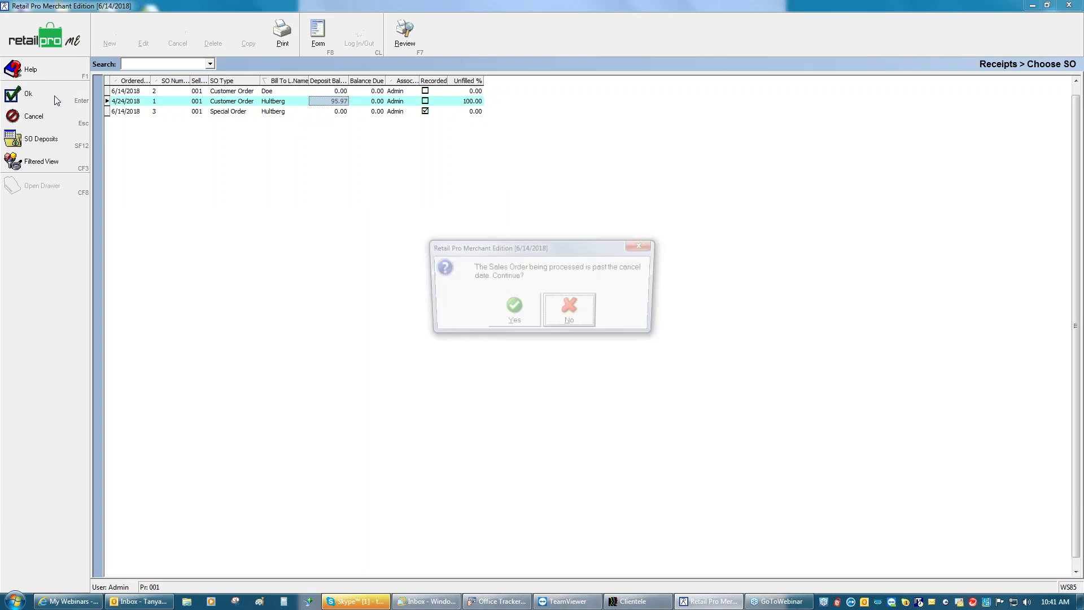
{"action": "left_click", "coordinate": [523, 314]}
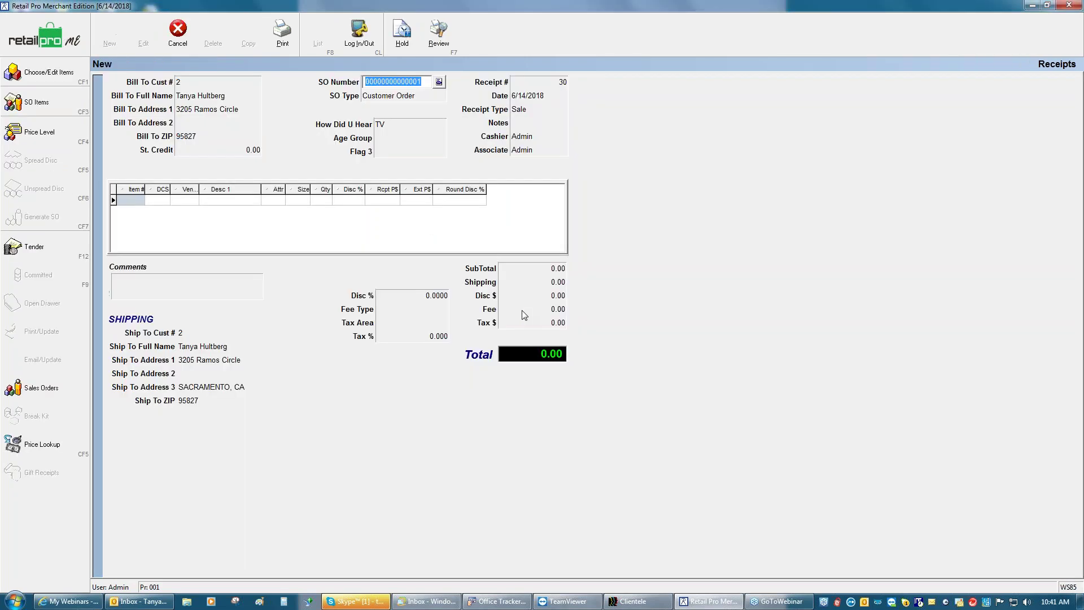
- Add the order's red and blue size 12 items to the receipt with a quantity of 1 each
{"action": "left_click", "coordinate": [51, 107]}
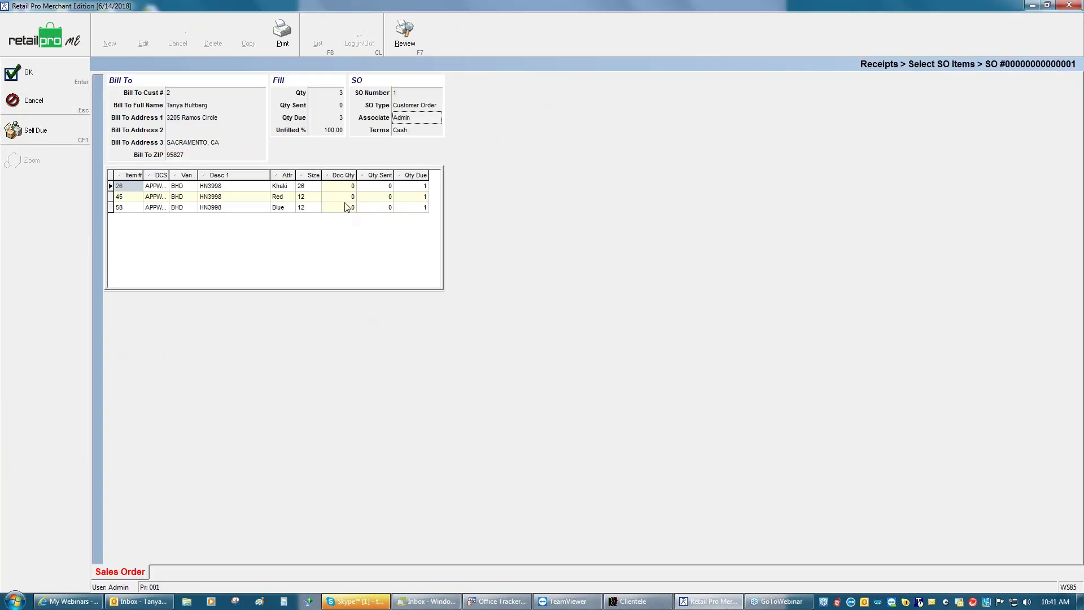
{"action": "left_click", "coordinate": [345, 196]}
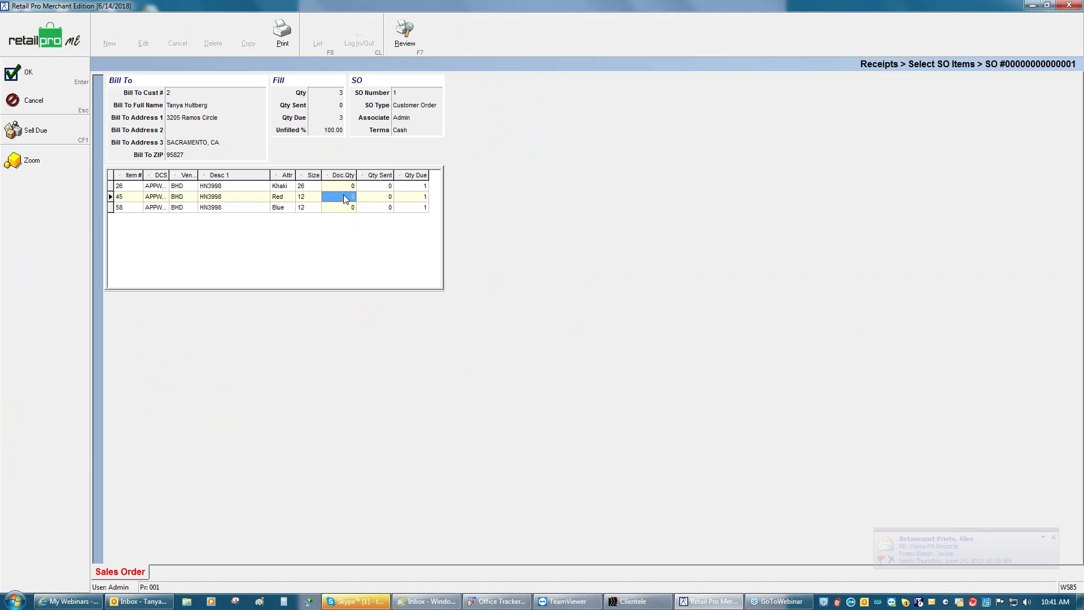
{"action": "type", "text": "1"}
{"action": "key", "text": "Down"}
{"action": "type", "text": "1"}
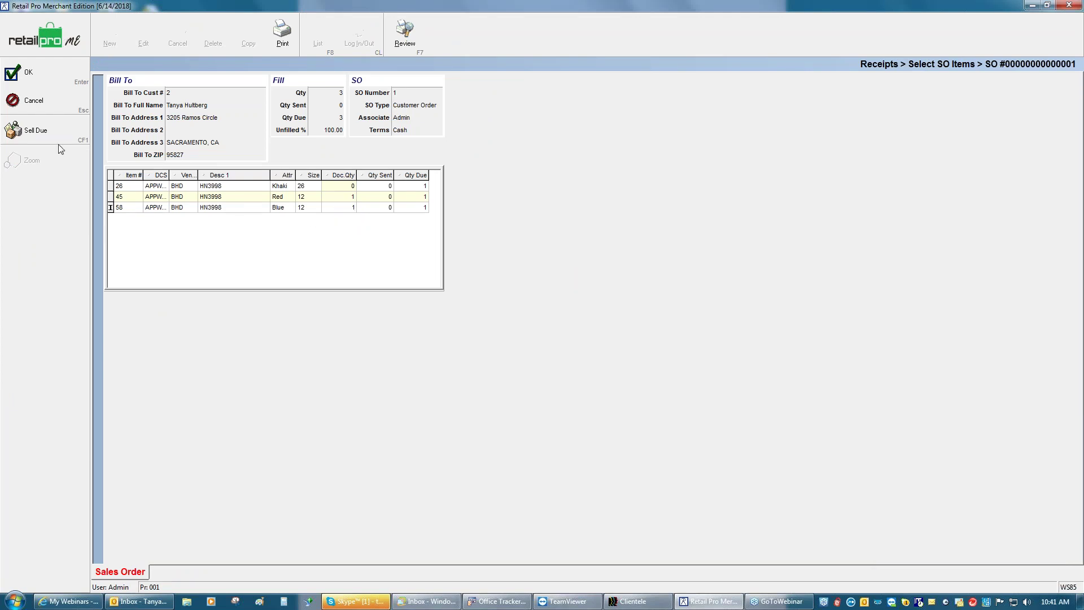
{"action": "left_click", "coordinate": [45, 73]}
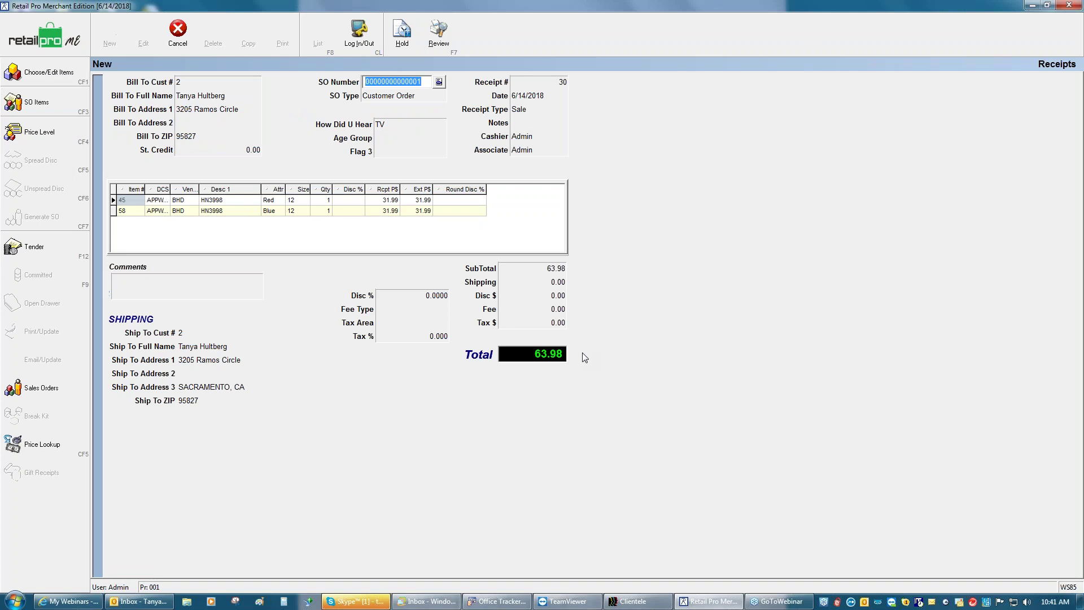
- Tender the partial-order receipt with the order's deposit and update it without printing
{"action": "left_click", "coordinate": [52, 251]}
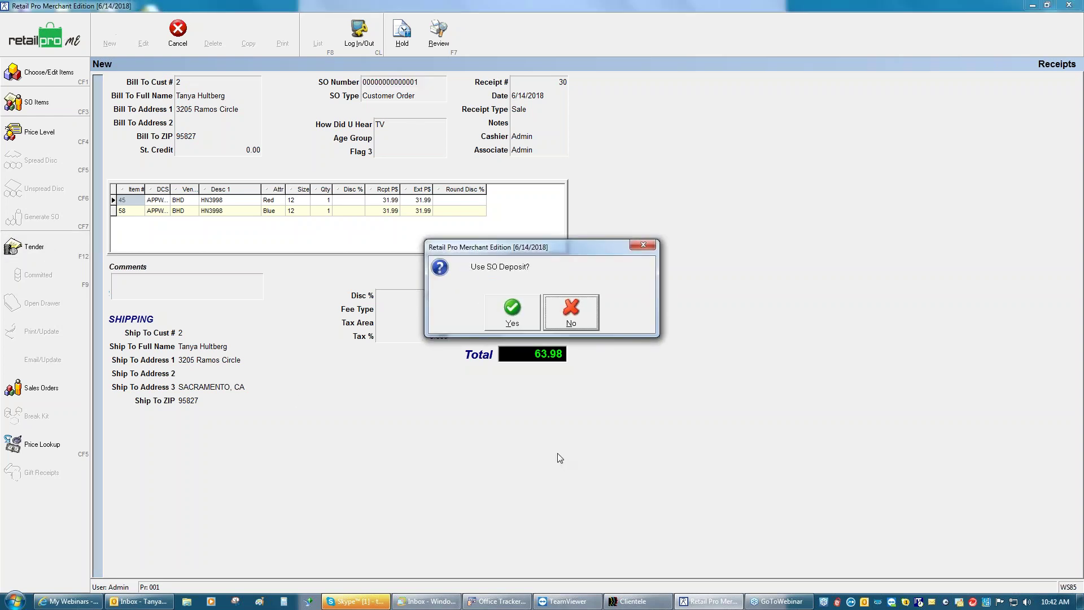
{"action": "left_click", "coordinate": [521, 314]}
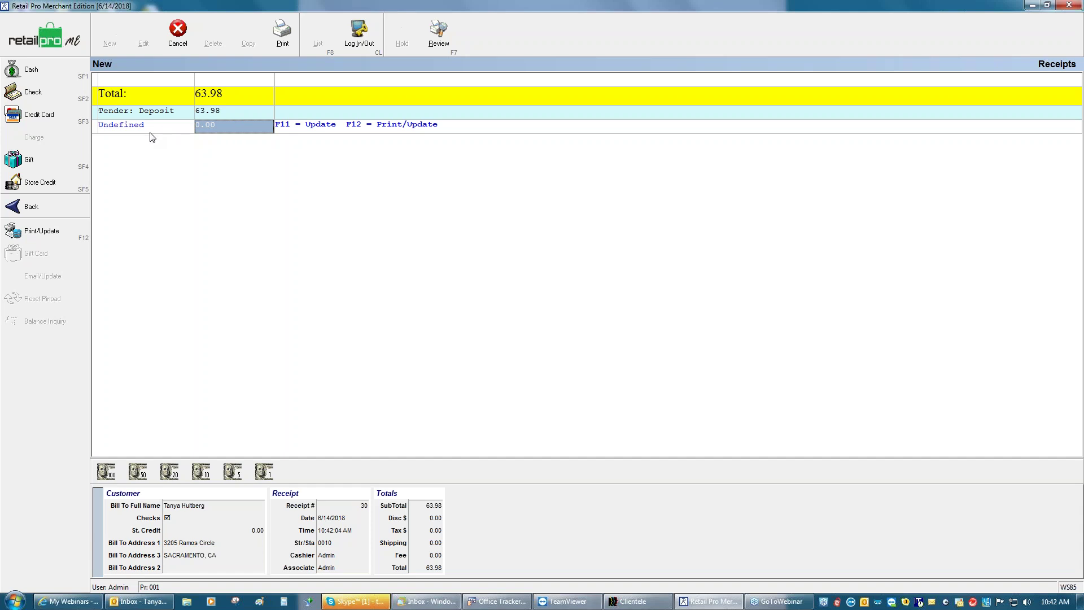
{"action": "key", "text": "F11"}
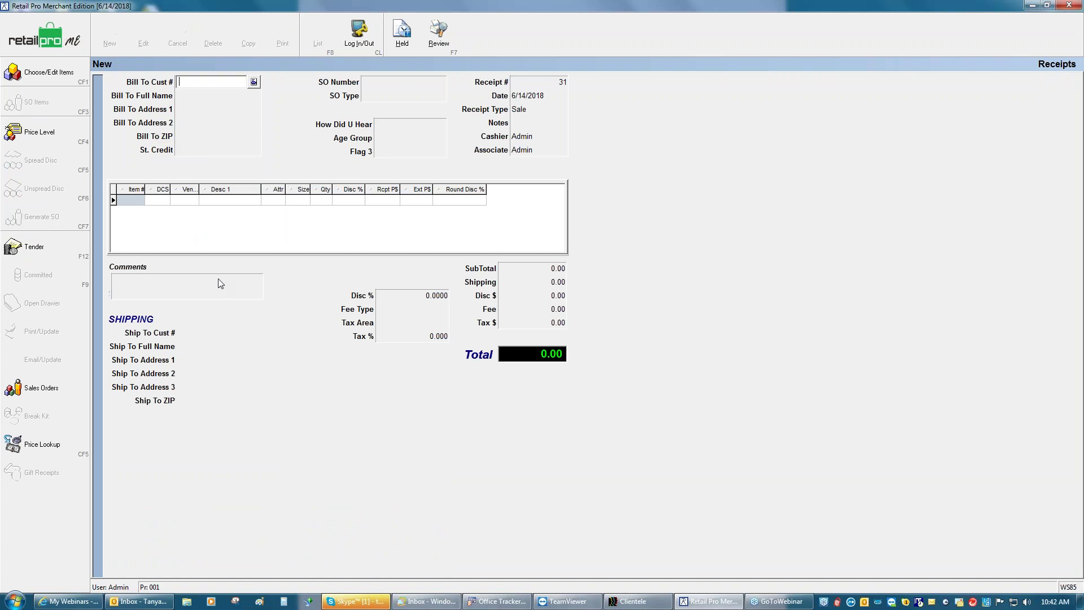
- Review the tender details of split-tender receipt 27 and return to receipt 30 in the June 2018 list
{"action": "left_click", "coordinate": [73, 32]}
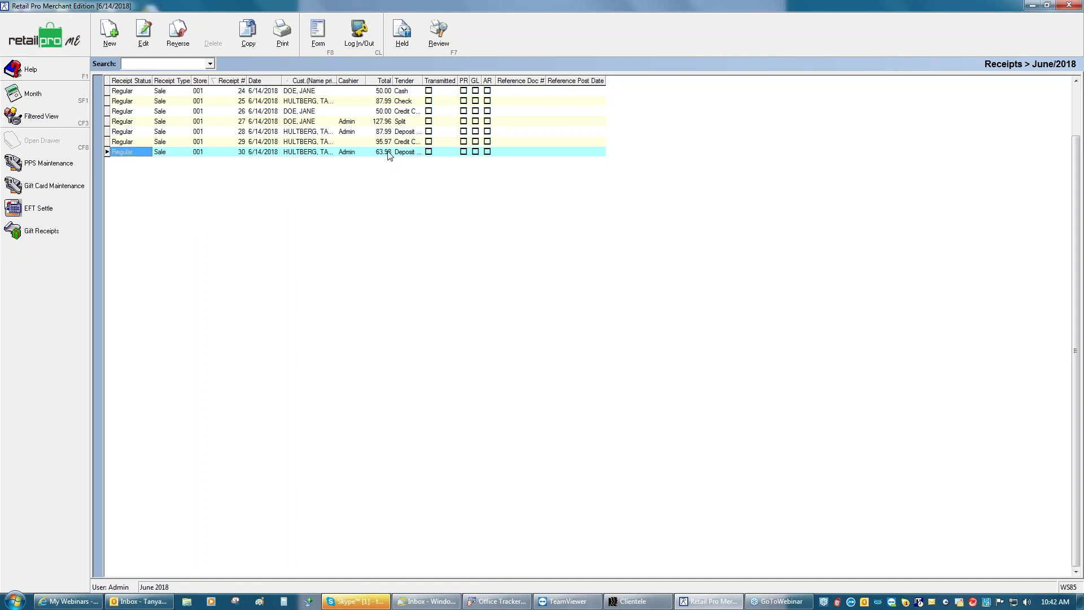
{"action": "left_click", "coordinate": [399, 123]}
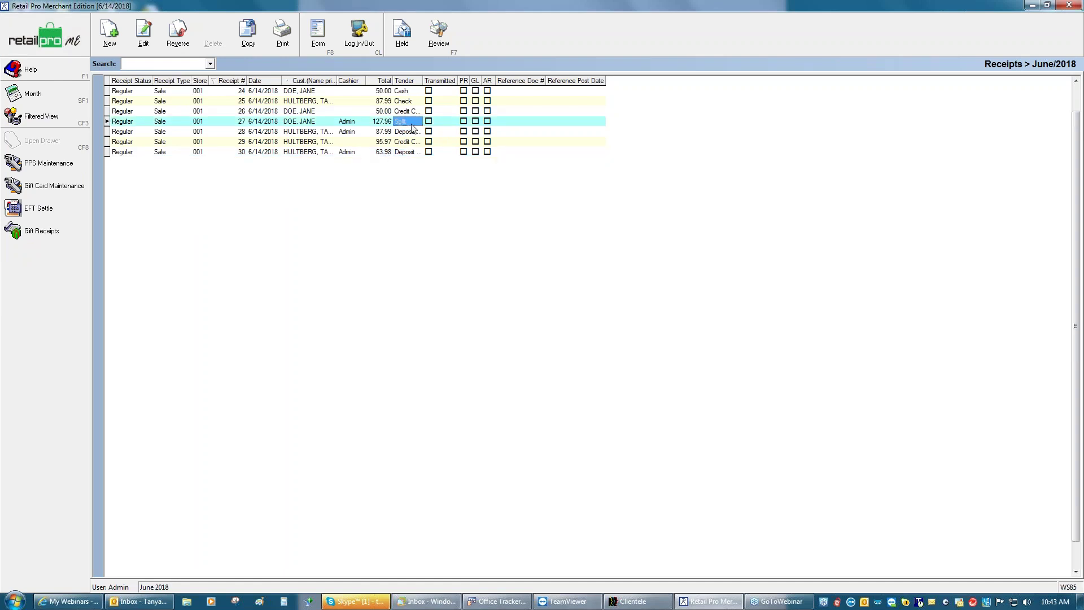
{"action": "left_click", "coordinate": [320, 39]}
{"action": "left_click", "coordinate": [51, 242]}
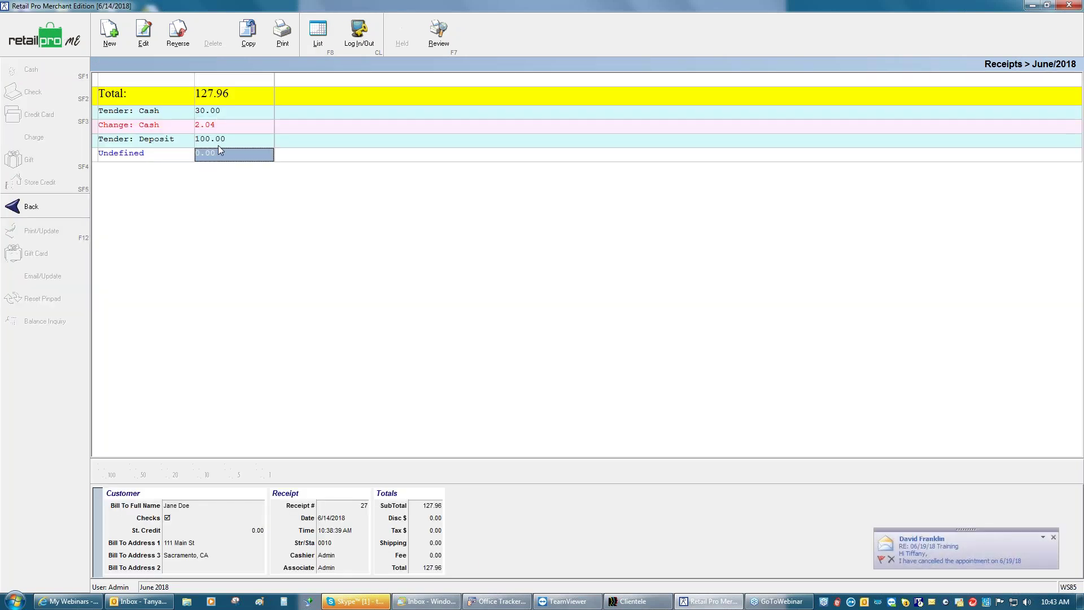
{"action": "left_click", "coordinate": [318, 33]}
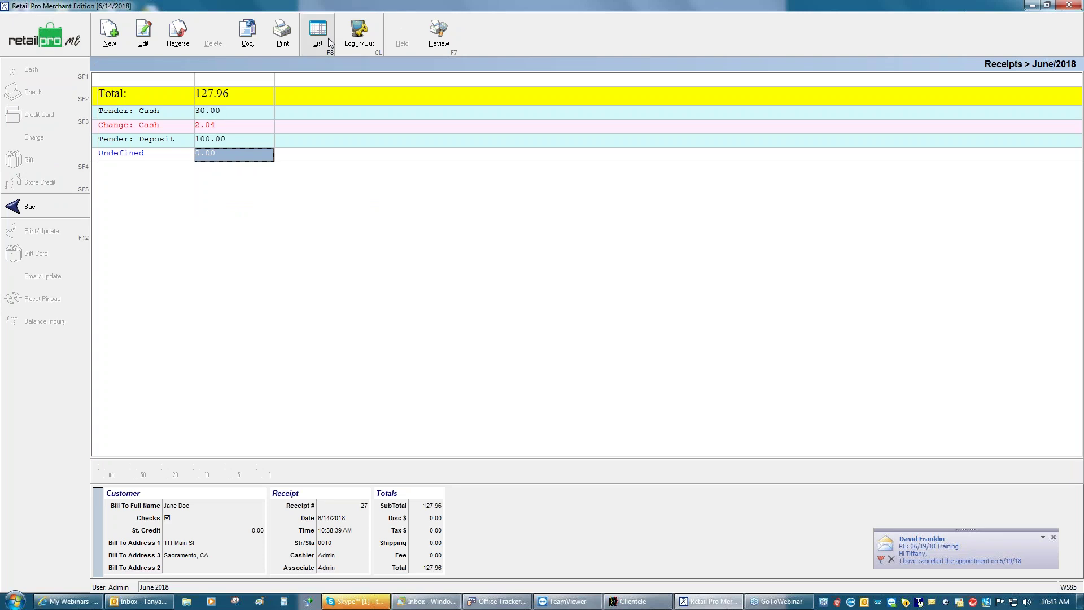
{"action": "left_click", "coordinate": [361, 152]}
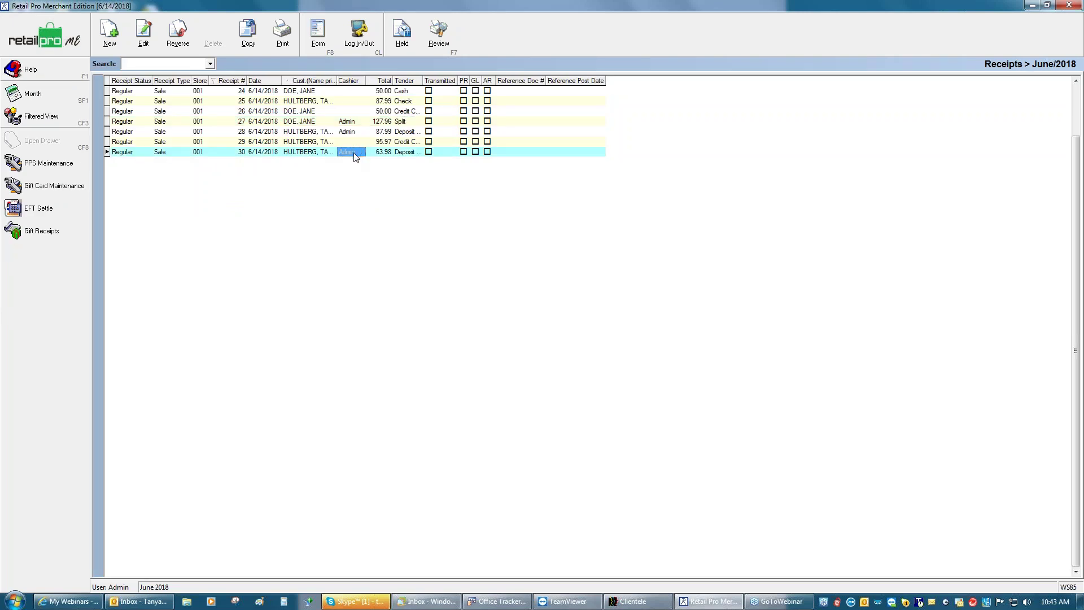
- Start another receipt for customer order 1 and continue past the cancel-date question
{"action": "left_click", "coordinate": [108, 34]}
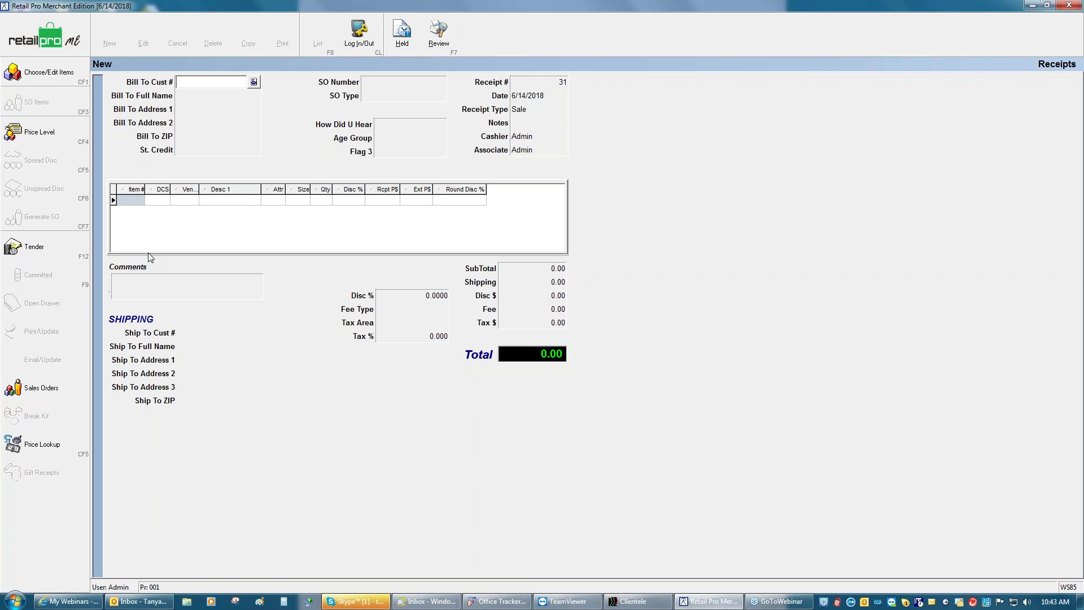
{"action": "left_click", "coordinate": [392, 84]}
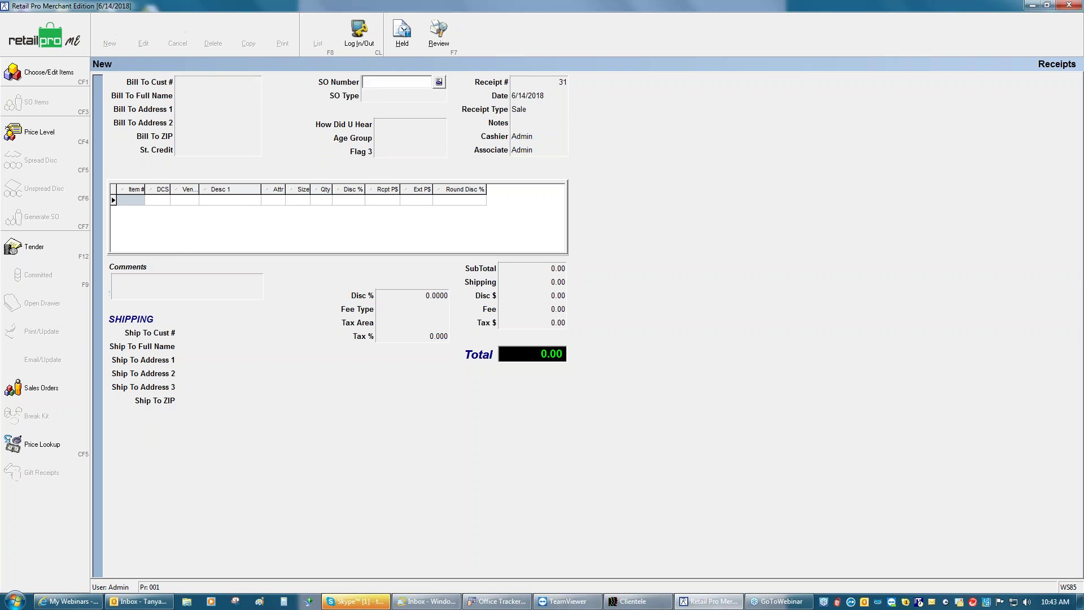
{"action": "left_click", "coordinate": [439, 83]}
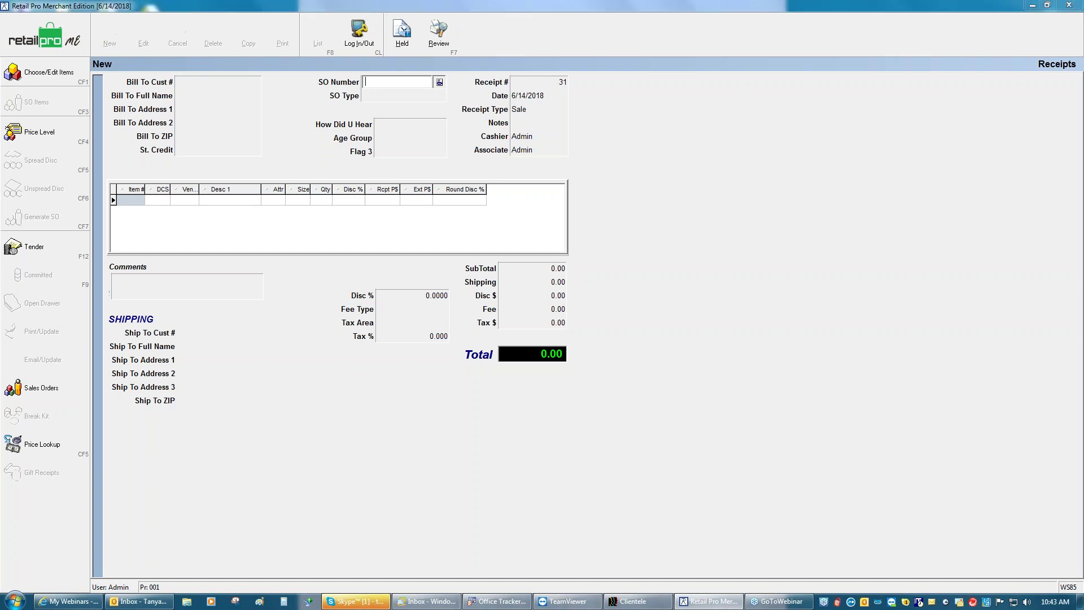
{"action": "left_click", "coordinate": [255, 103]}
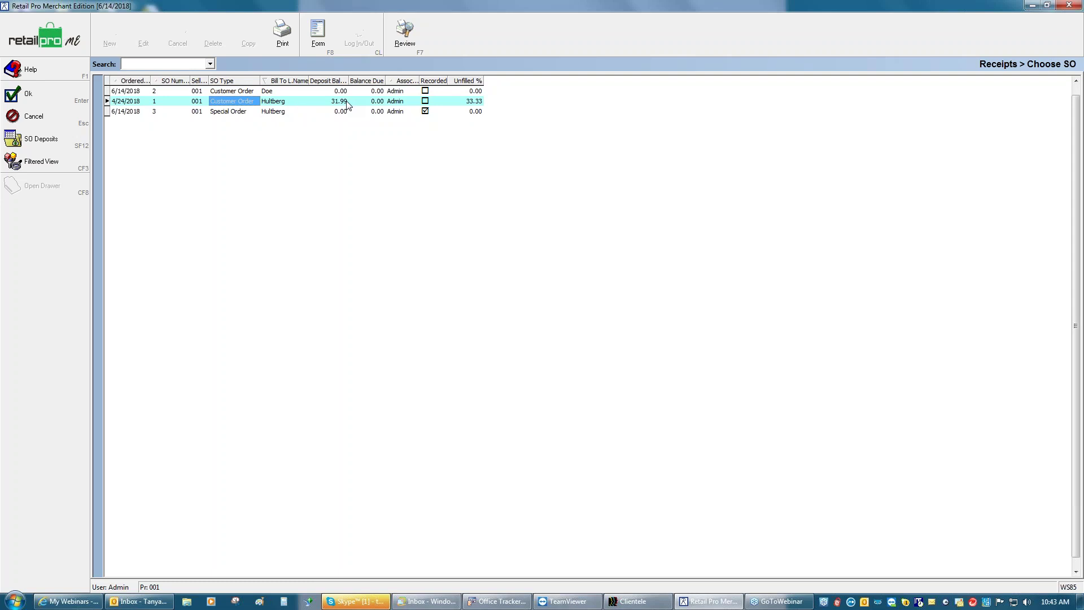
{"action": "left_click", "coordinate": [56, 97]}
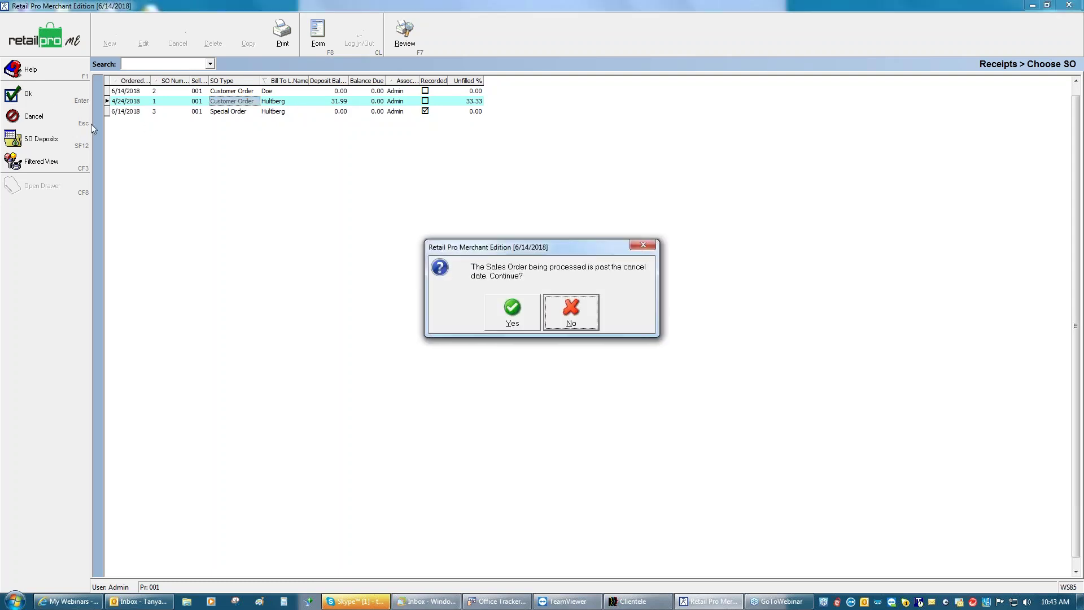
{"action": "left_click", "coordinate": [511, 316]}
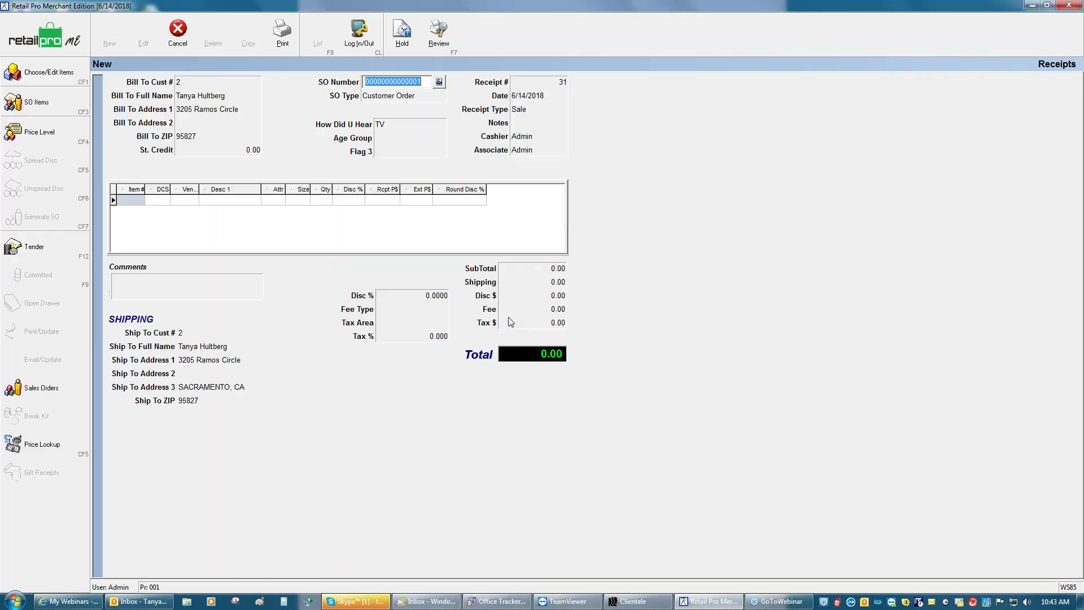
- Add the order's remaining due items to the receipt with Sell Due
{"action": "left_click", "coordinate": [51, 110]}
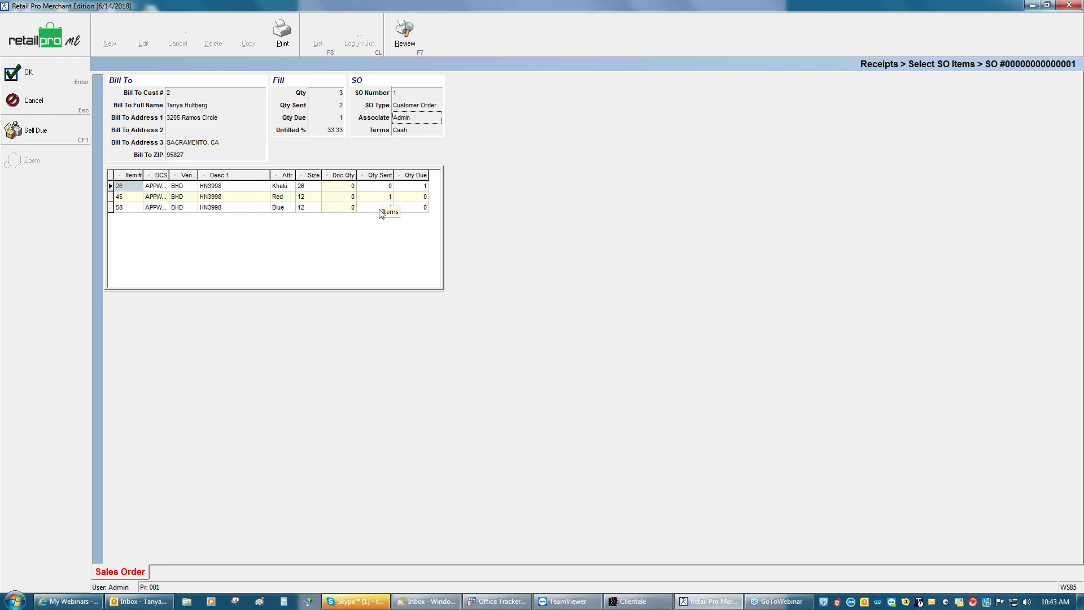
{"action": "left_click", "coordinate": [52, 132]}
{"action": "left_click", "coordinate": [57, 68]}
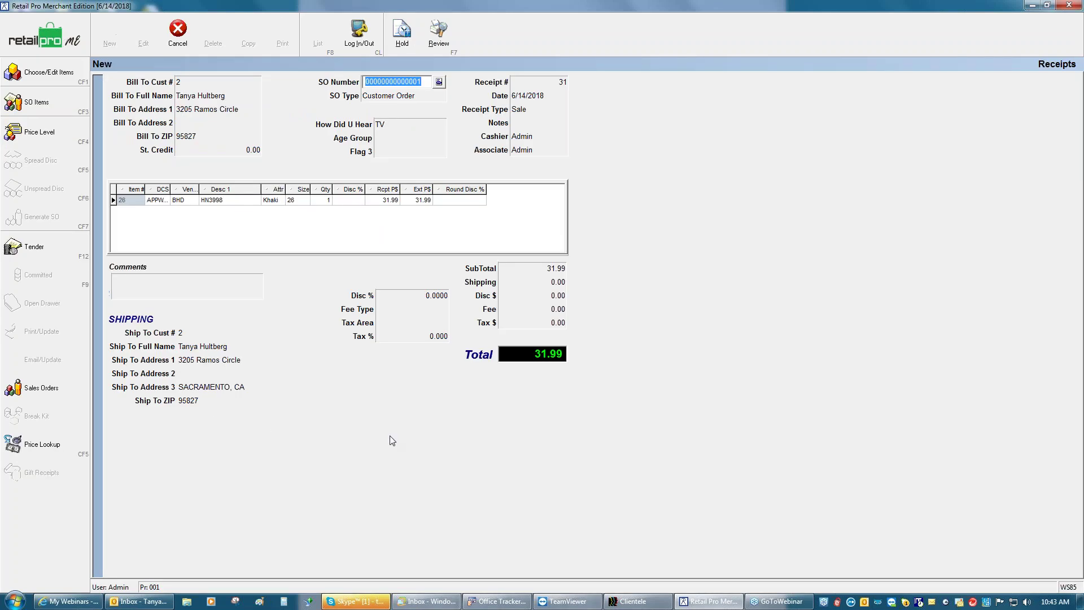
- Tender the final receipt with the remaining order deposit, then print and update it
{"action": "left_click", "coordinate": [54, 253]}
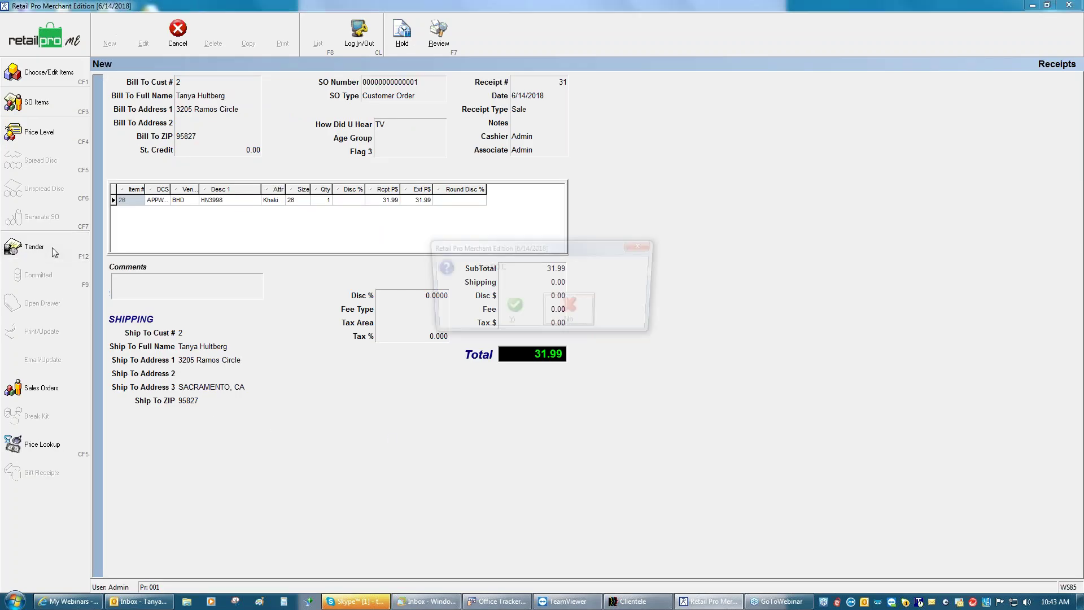
{"action": "left_click", "coordinate": [512, 323]}
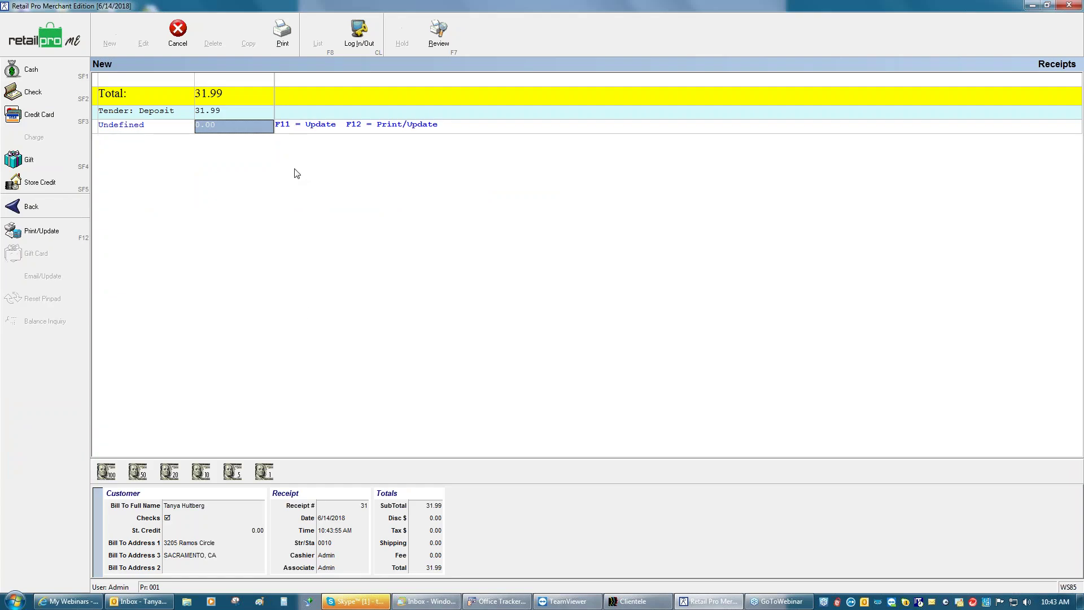
{"action": "key", "text": "F12"}
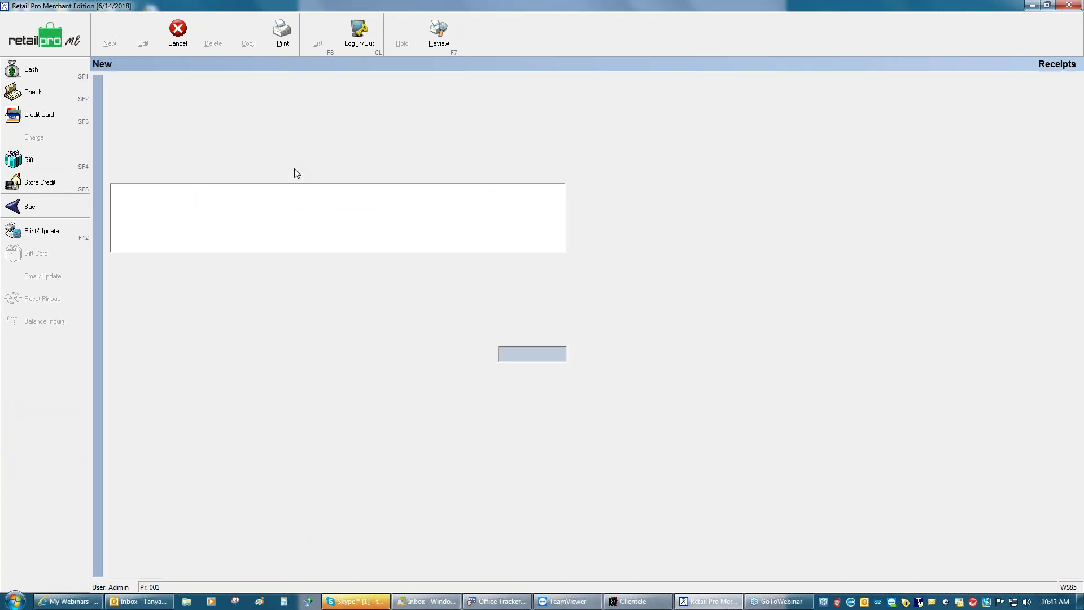
- Leave the receipts list and open the Sales Orders page under Point of Sale in System Preferences
{"action": "left_click", "coordinate": [37, 26]}
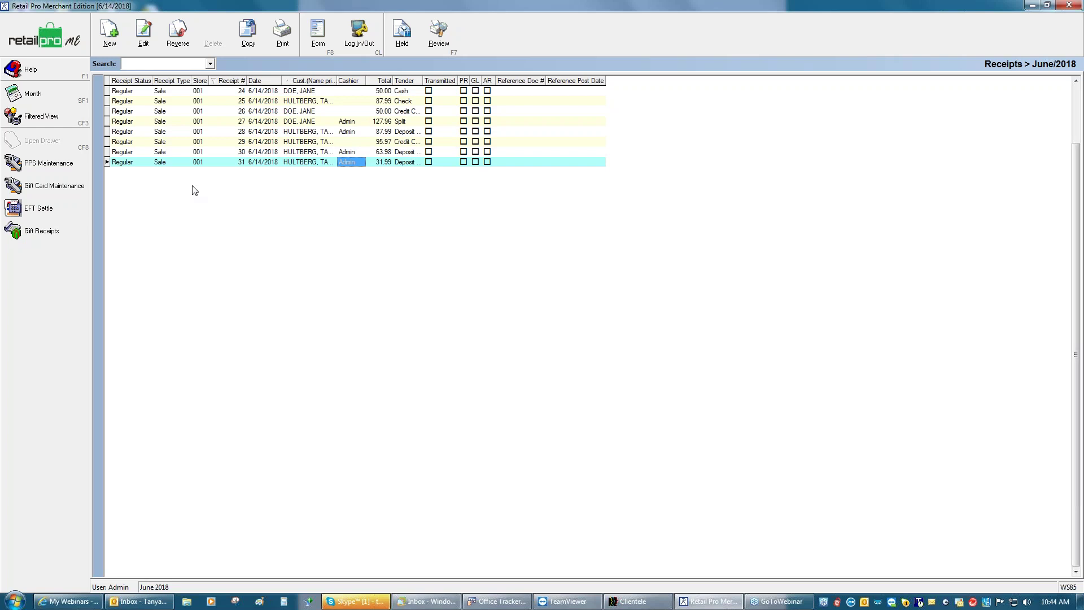
{"action": "left_click", "coordinate": [82, 39]}
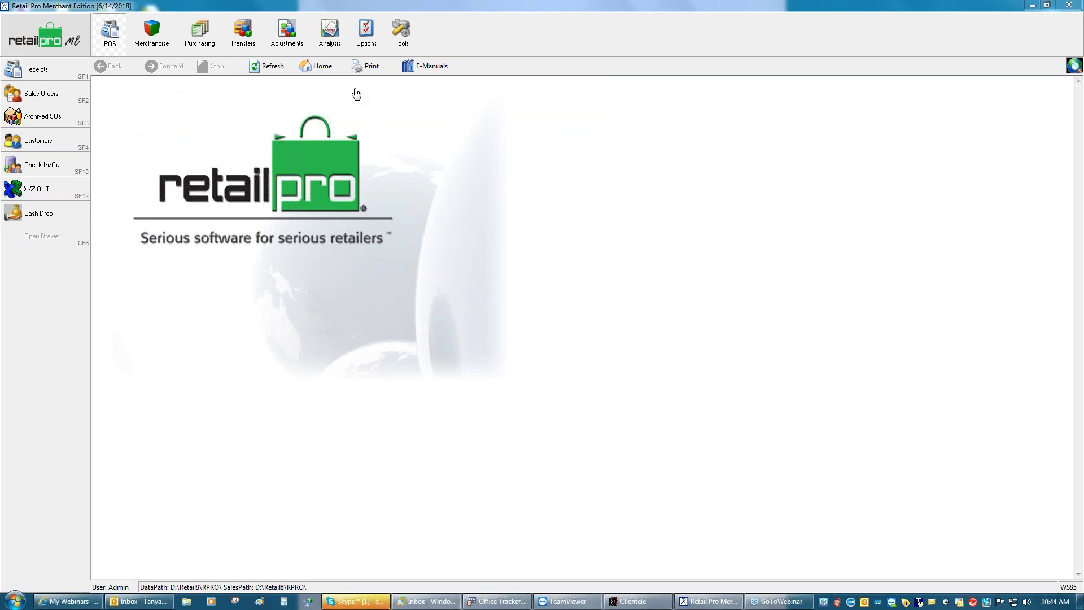
{"action": "left_click", "coordinate": [367, 45]}
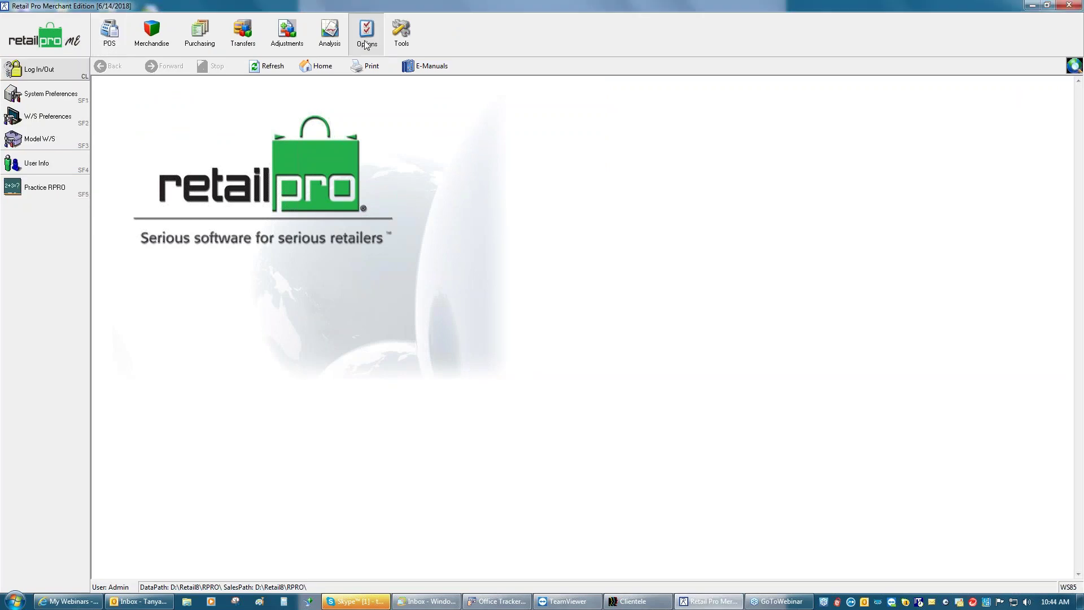
{"action": "left_click", "coordinate": [50, 99]}
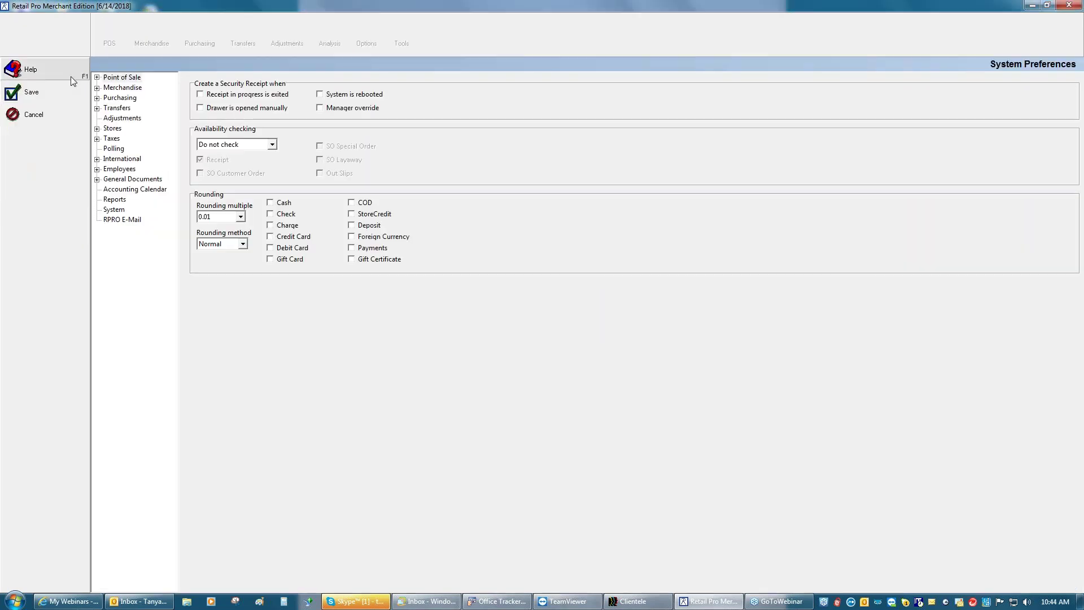
{"action": "left_click", "coordinate": [97, 77]}
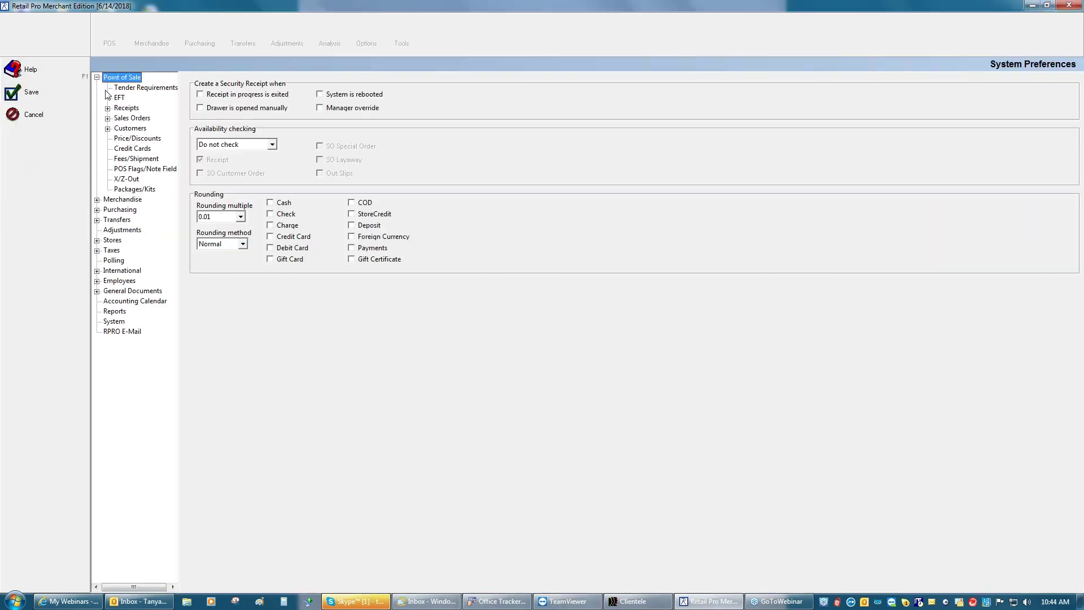
{"action": "left_click", "coordinate": [126, 118]}
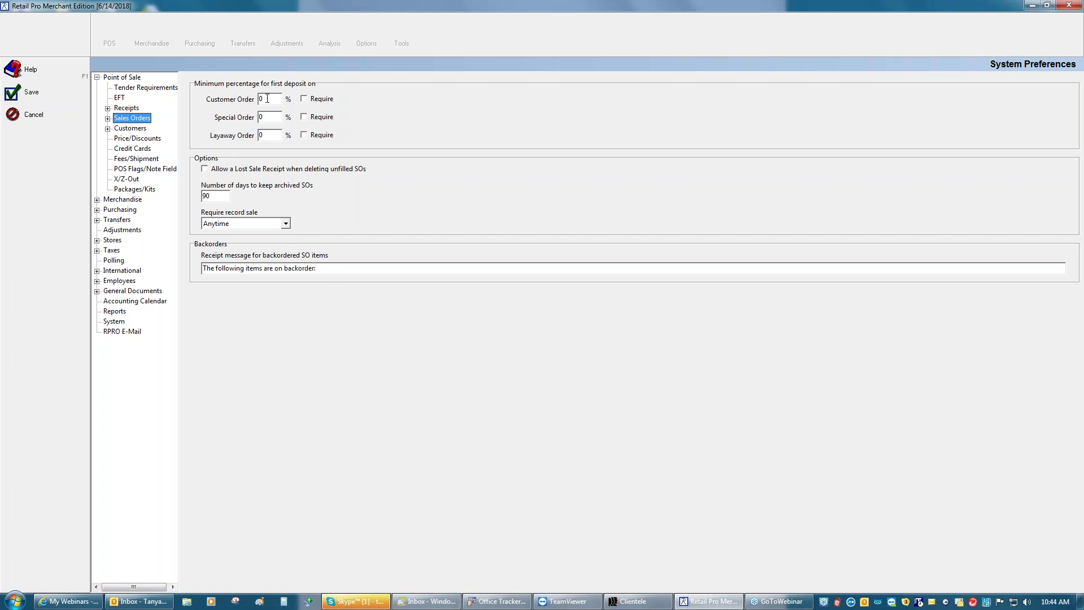
- Set the minimum first deposit to 20% for customer orders and 100% for special orders, and make the special order deposit required
{"action": "key", "text": "Tab"}
{"action": "type", "text": "20"}
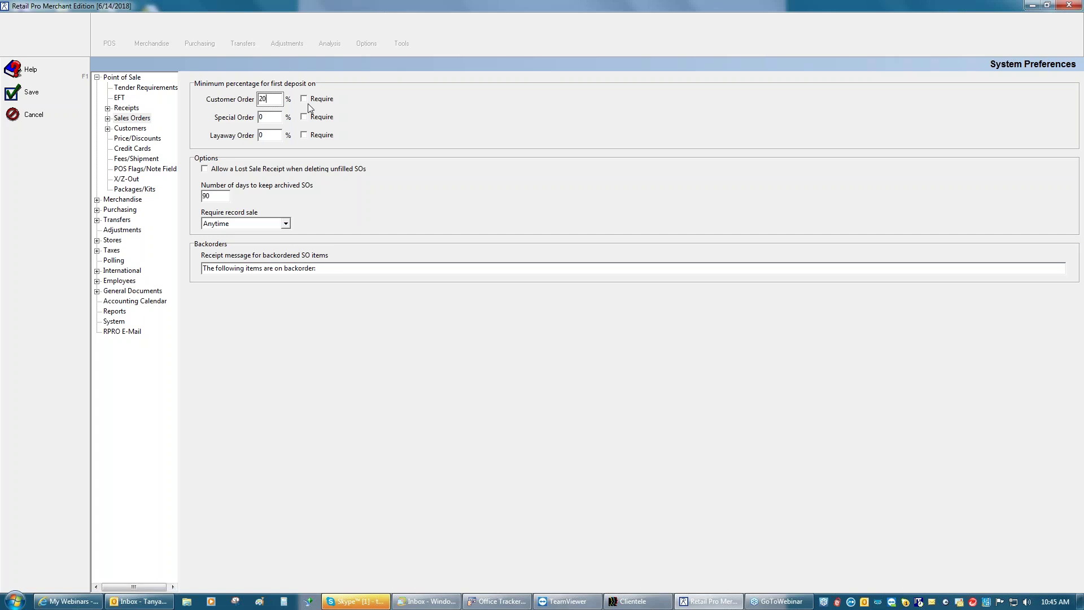
{"action": "key", "text": "Tab"}
{"action": "type", "text": "100"}
{"action": "left_click", "coordinate": [308, 119]}
- Review the Options and Comments pages under Sales Orders and return to the main Sales Orders preferences
{"action": "left_click", "coordinate": [108, 119]}
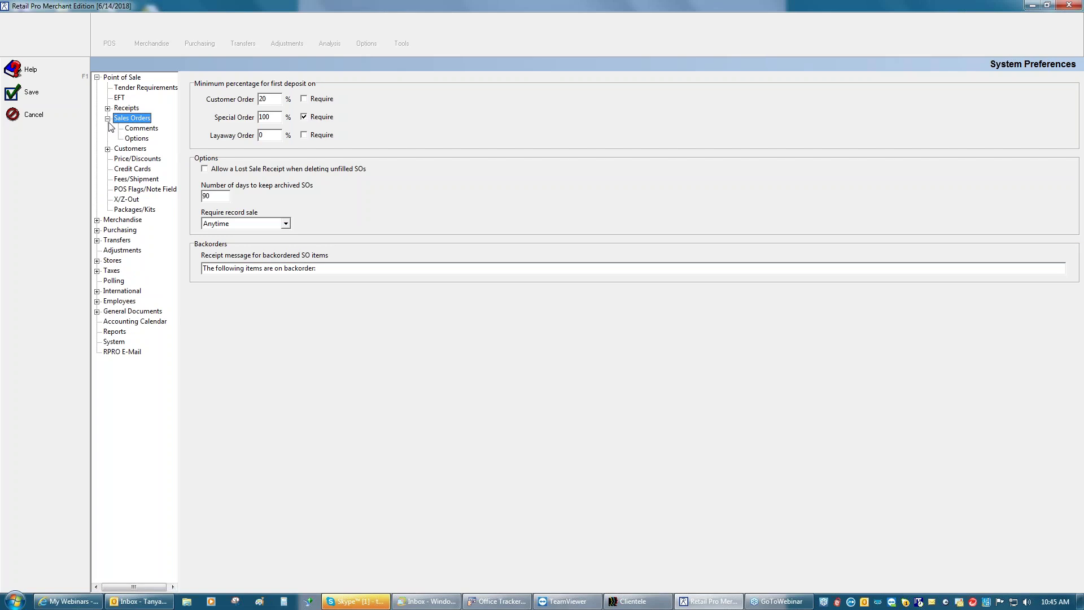
{"action": "left_click", "coordinate": [141, 140]}
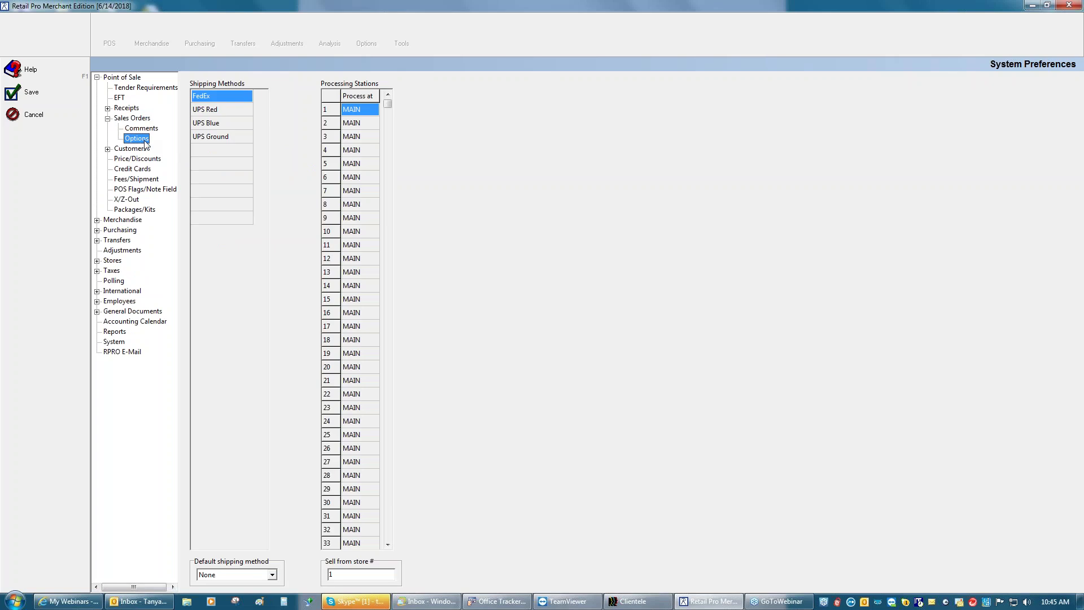
{"action": "left_click", "coordinate": [136, 118]}
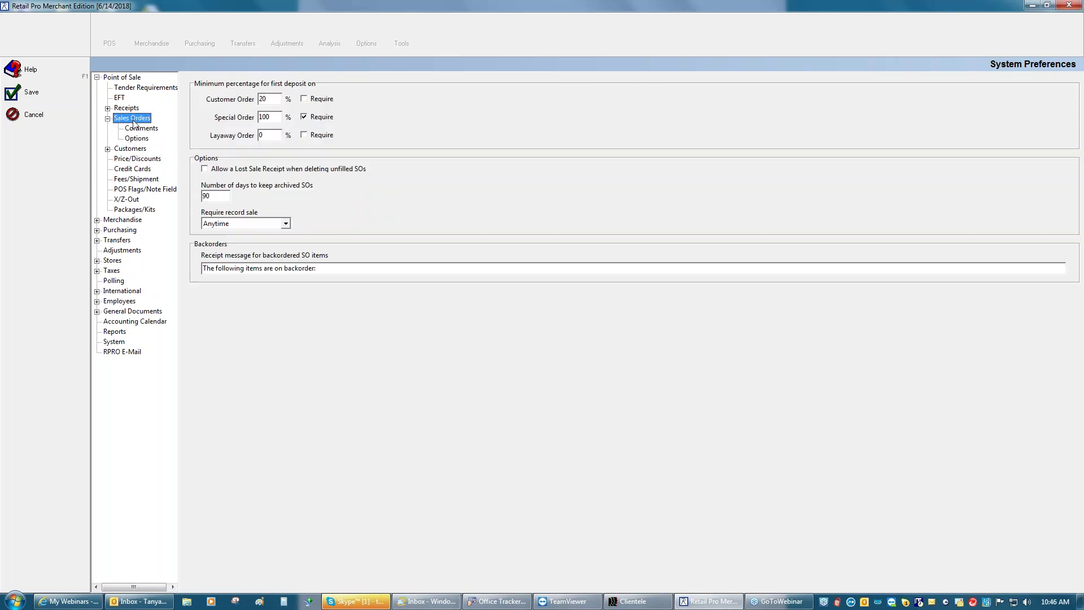
{"action": "left_click", "coordinate": [136, 129]}
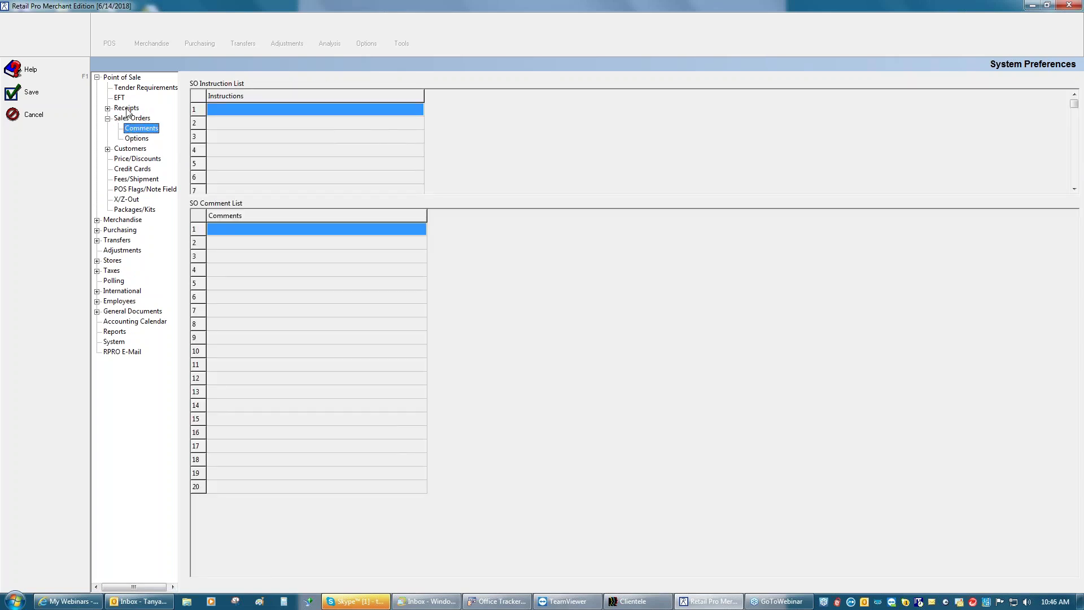
{"action": "left_click", "coordinate": [130, 118]}
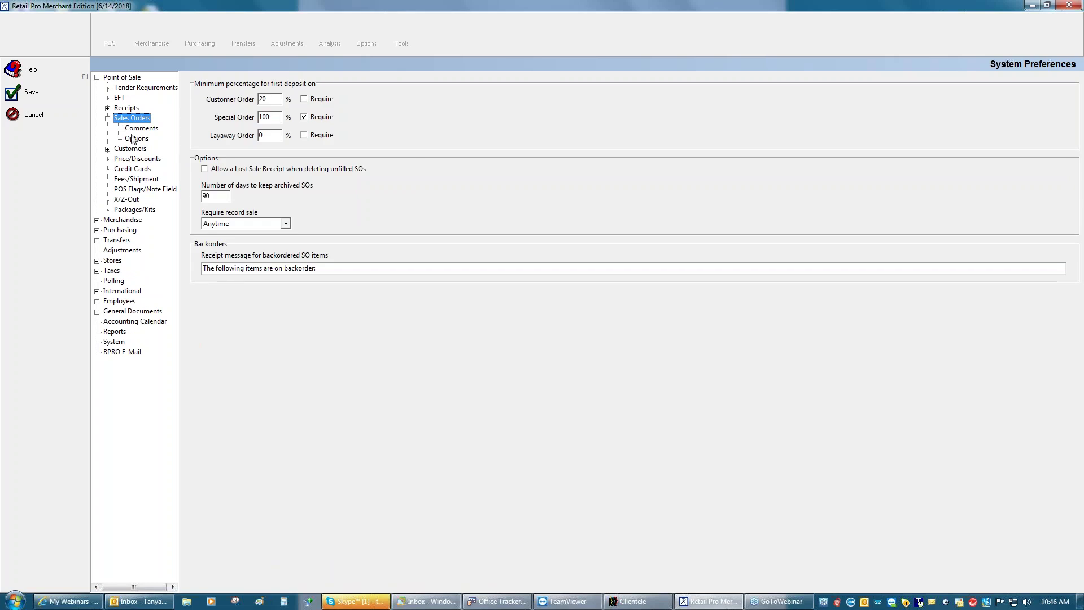
- Set the Require record sale preference to After final deposit
{"action": "left_click", "coordinate": [287, 223]}
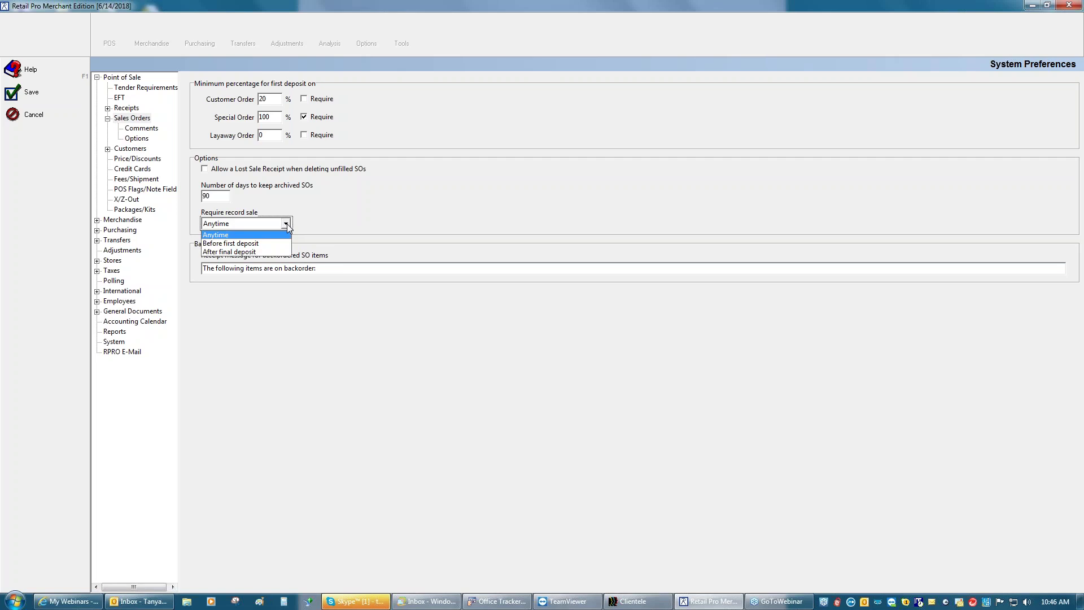
{"action": "left_click", "coordinate": [255, 256]}
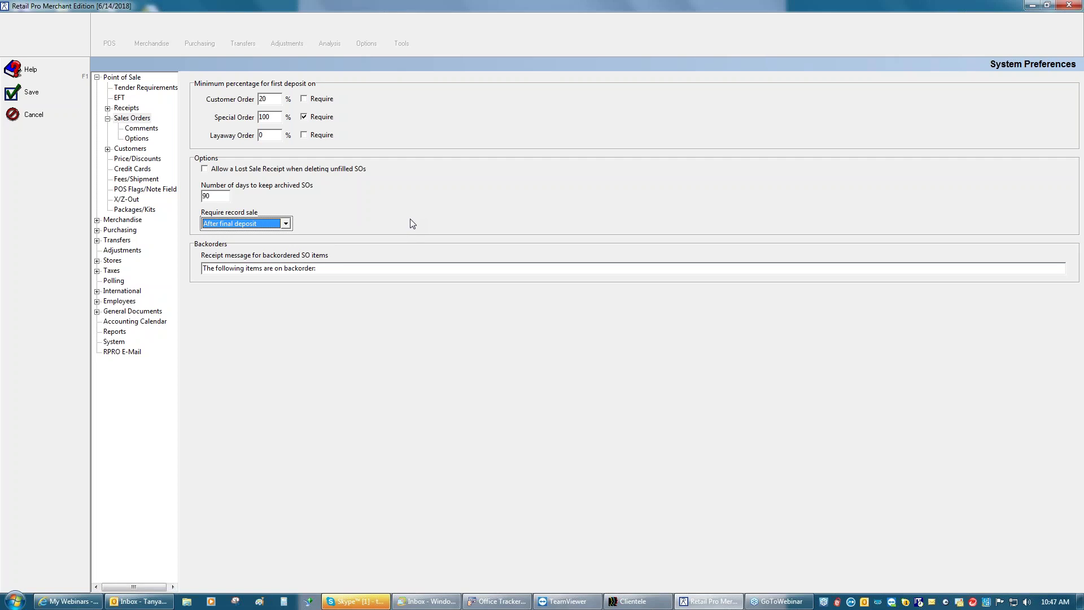
{"action": "left_click", "coordinate": [285, 224]}
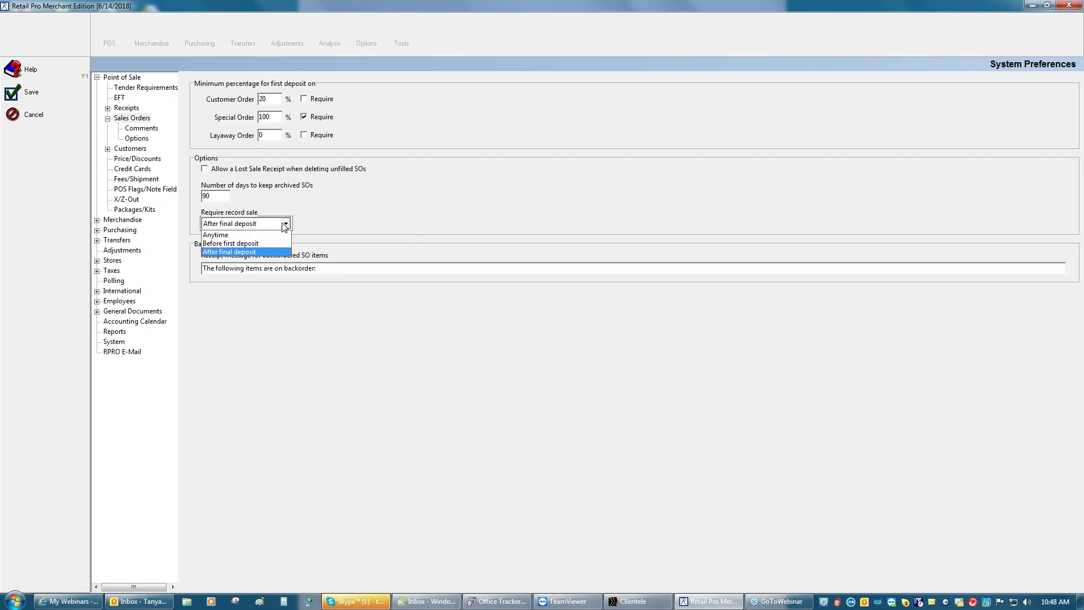
{"action": "left_click", "coordinate": [255, 253]}
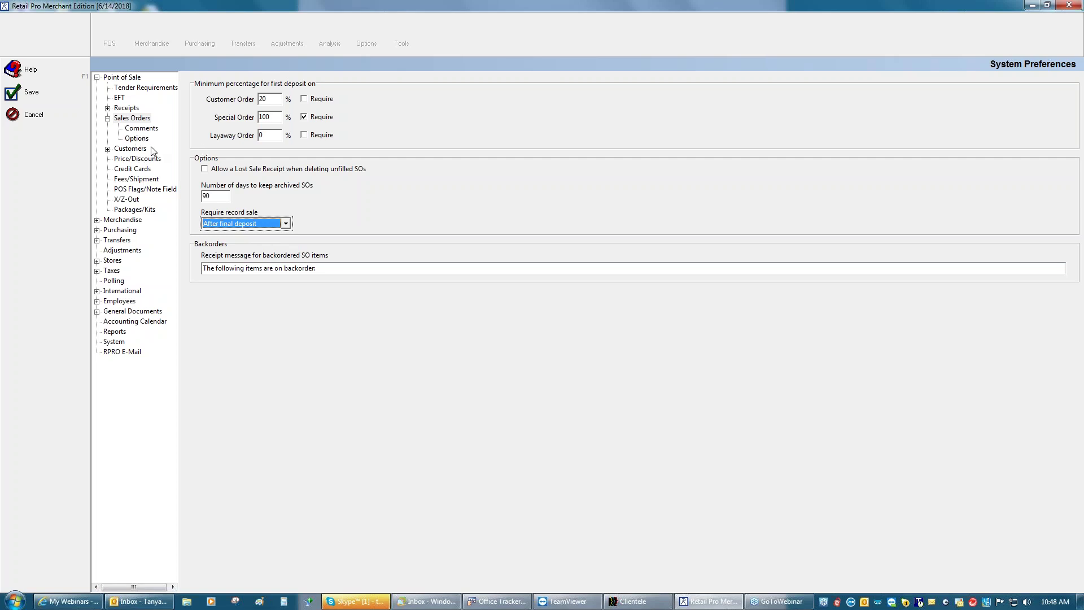
- Change processing station 2 in the Sales Orders options to 001A
{"action": "left_click", "coordinate": [136, 139]}
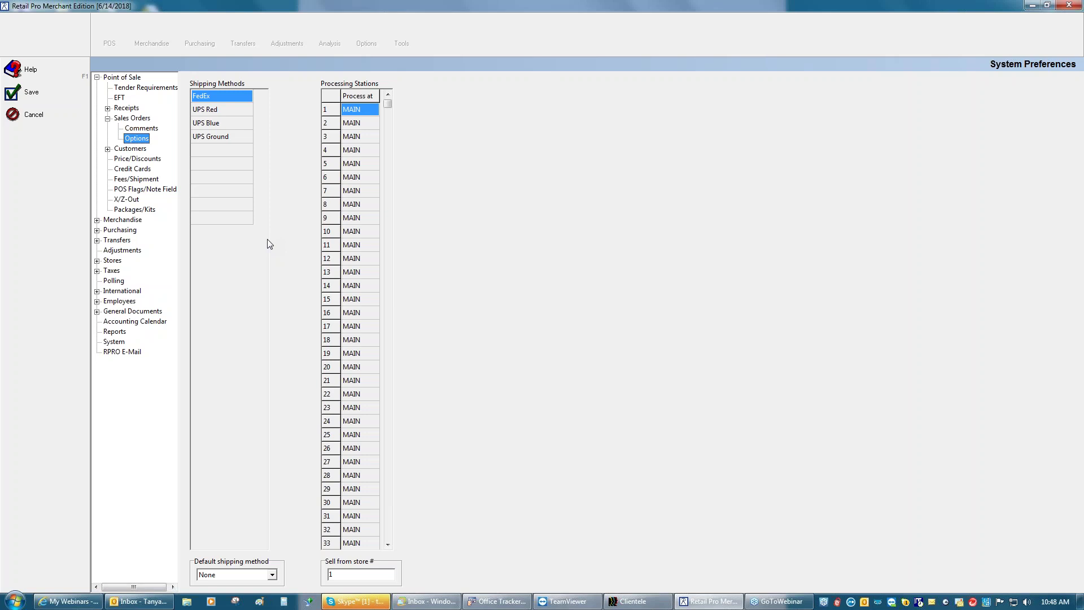
{"action": "left_click", "coordinate": [360, 112]}
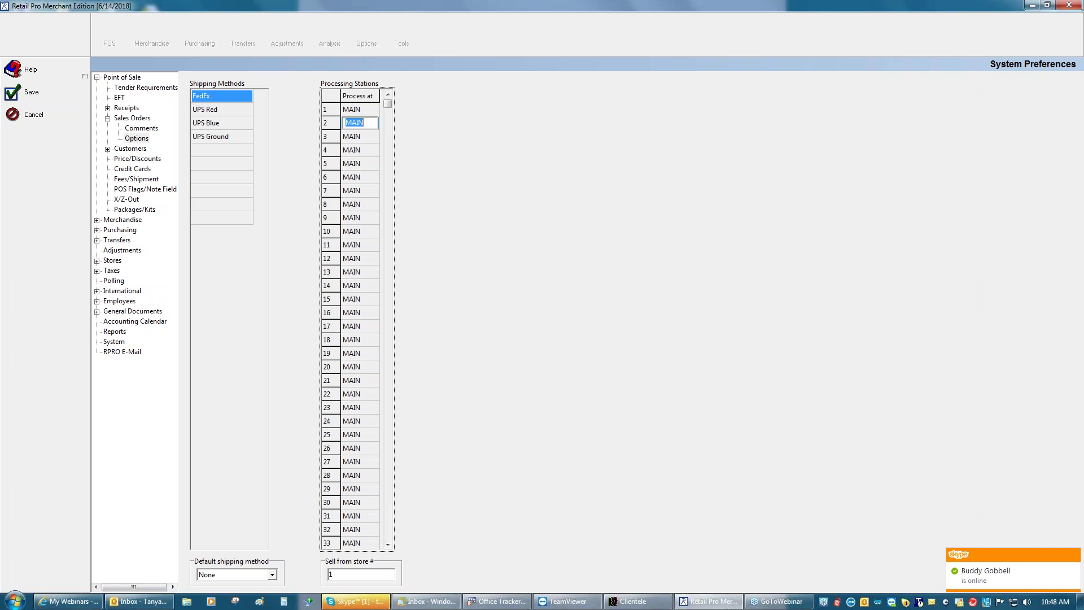
{"action": "type", "text": "001a"}
- Try to enter 002A and 003A for processing stations 3 and 4, and save the system preferences
{"action": "key", "text": "Down"}
{"action": "type", "text": "002a"}
{"action": "key", "text": "Down"}
{"action": "type", "text": "003a"}
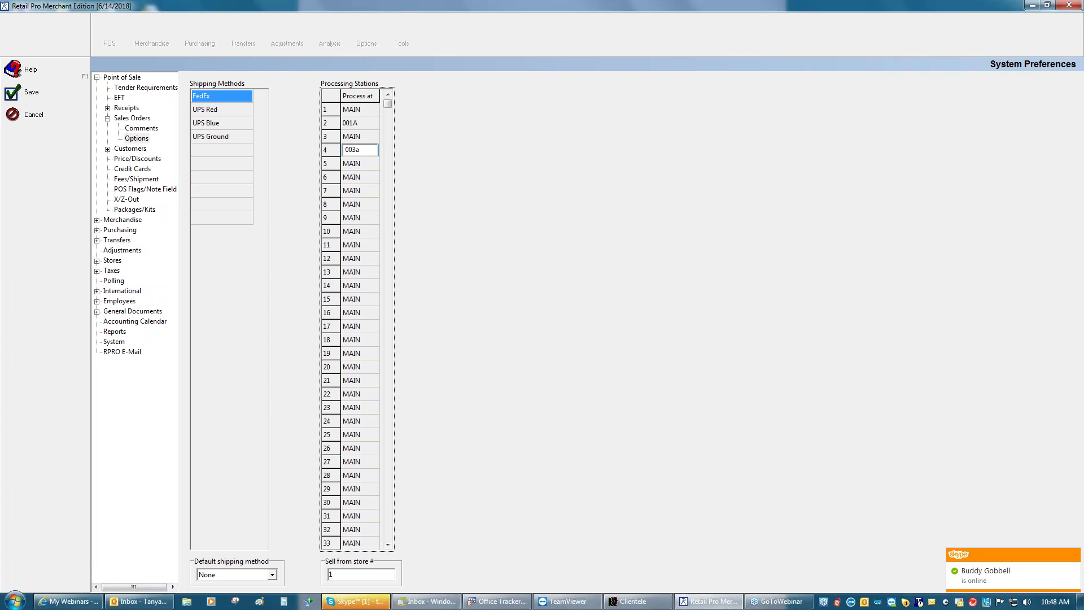
{"action": "key", "text": "Up"}
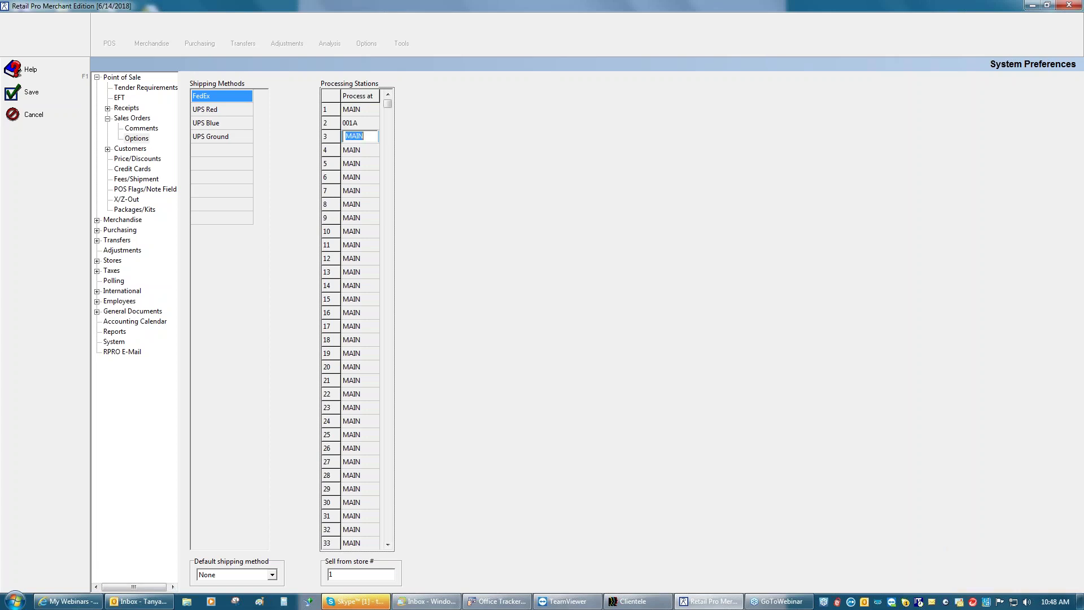
{"action": "type", "text": "0"}
{"action": "type", "text": "021"}
{"action": "key", "text": "Up"}
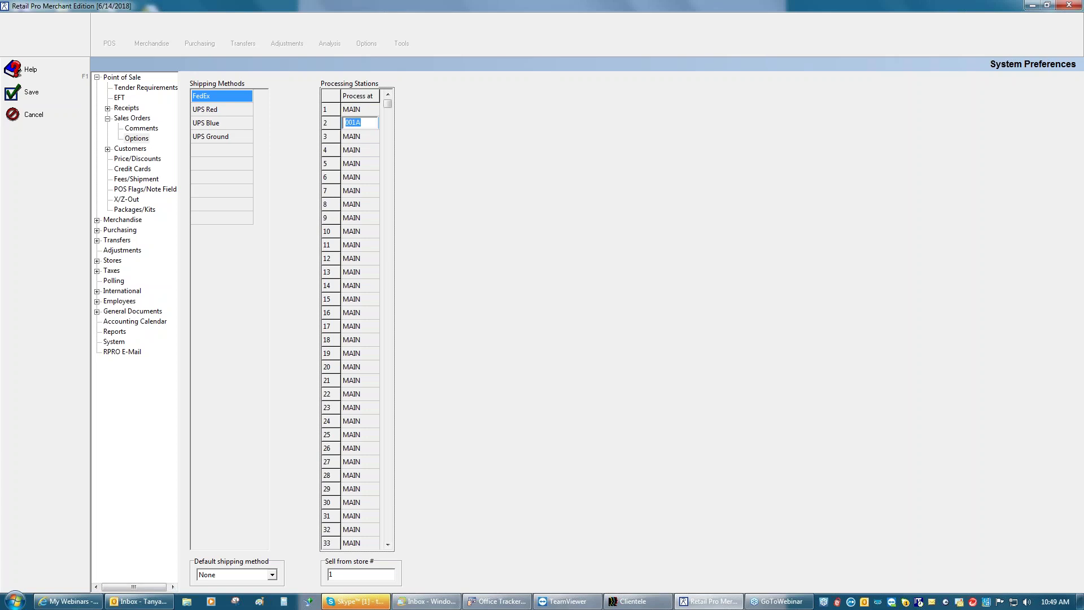
{"action": "key", "text": "Down"}
{"action": "type", "text": "000a"}
{"action": "key", "text": "Up"}
{"action": "left_click", "coordinate": [40, 96]}
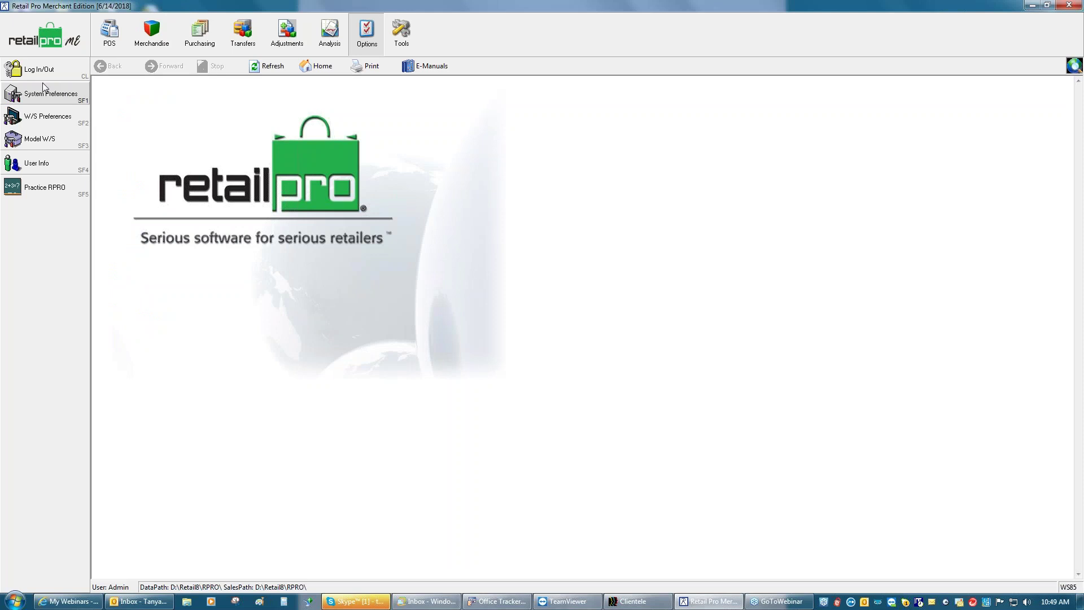
- Start a new customer order, set its Process At station to 001A, and discard the order
{"action": "left_click", "coordinate": [110, 33]}
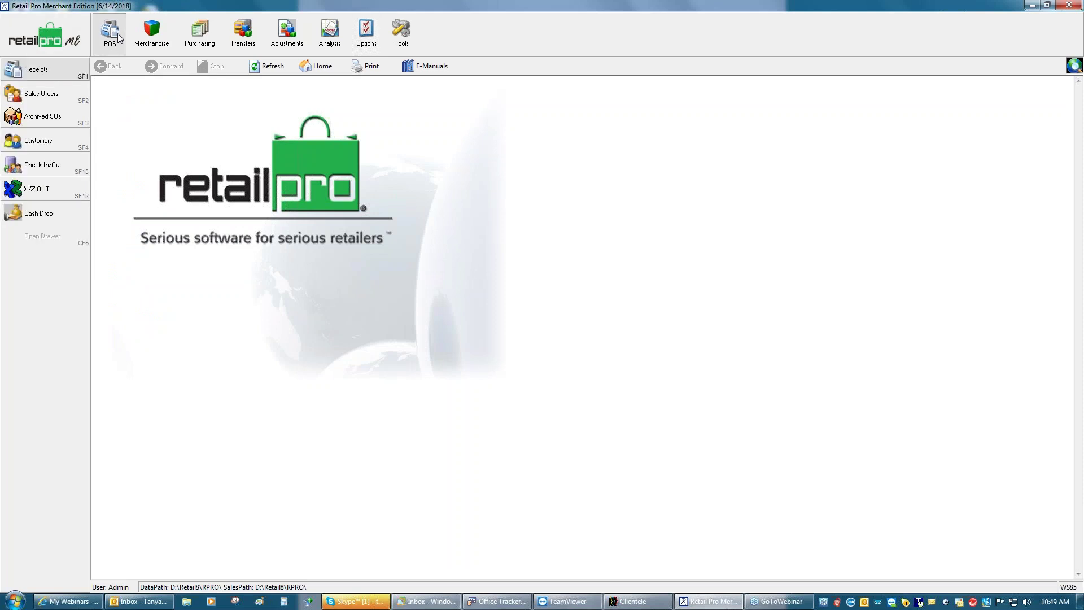
{"action": "left_click", "coordinate": [66, 91]}
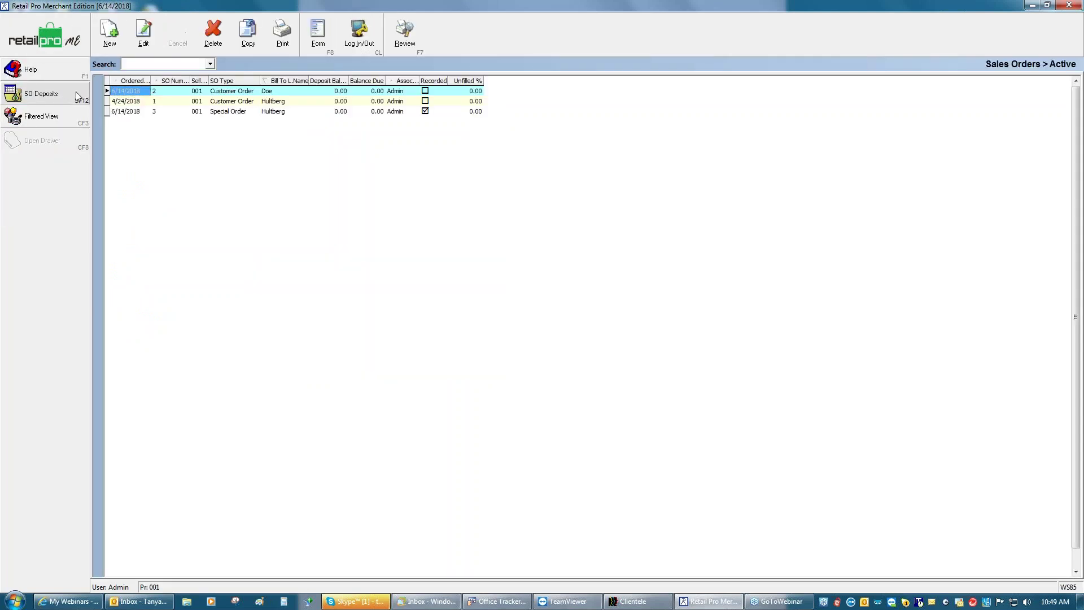
{"action": "left_click", "coordinate": [121, 35]}
{"action": "left_click", "coordinate": [418, 314]}
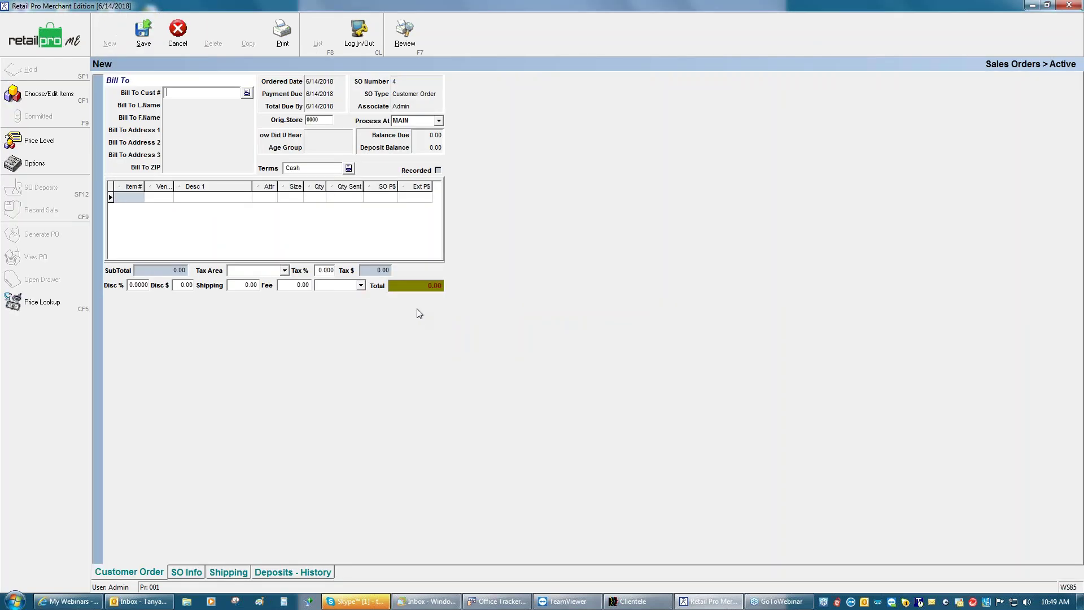
{"action": "left_click", "coordinate": [438, 121]}
{"action": "left_click", "coordinate": [405, 143]}
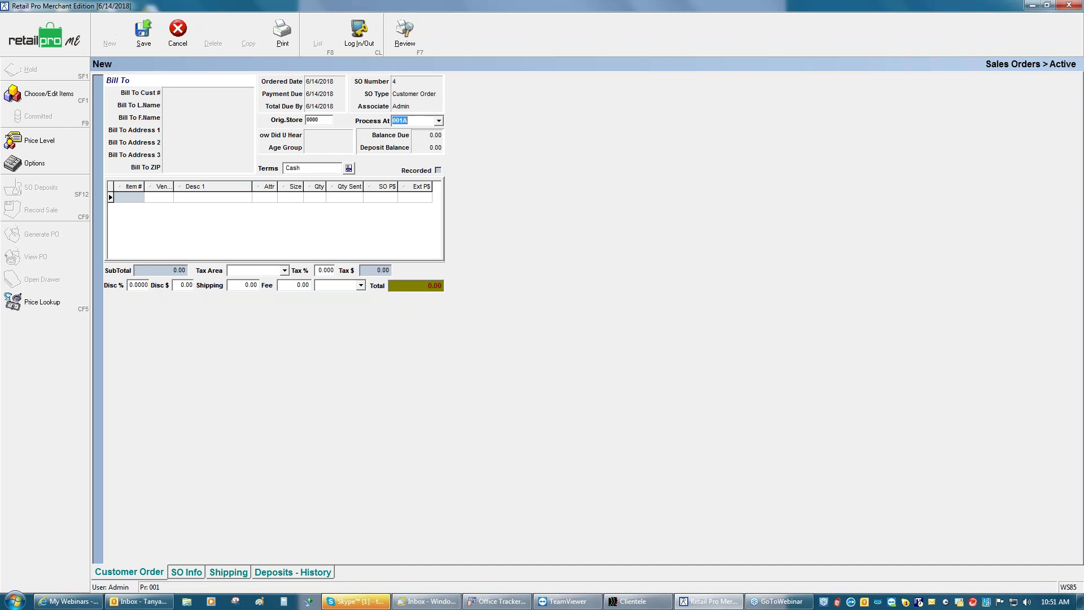
{"action": "left_click", "coordinate": [177, 36]}
{"action": "left_click", "coordinate": [526, 321]}
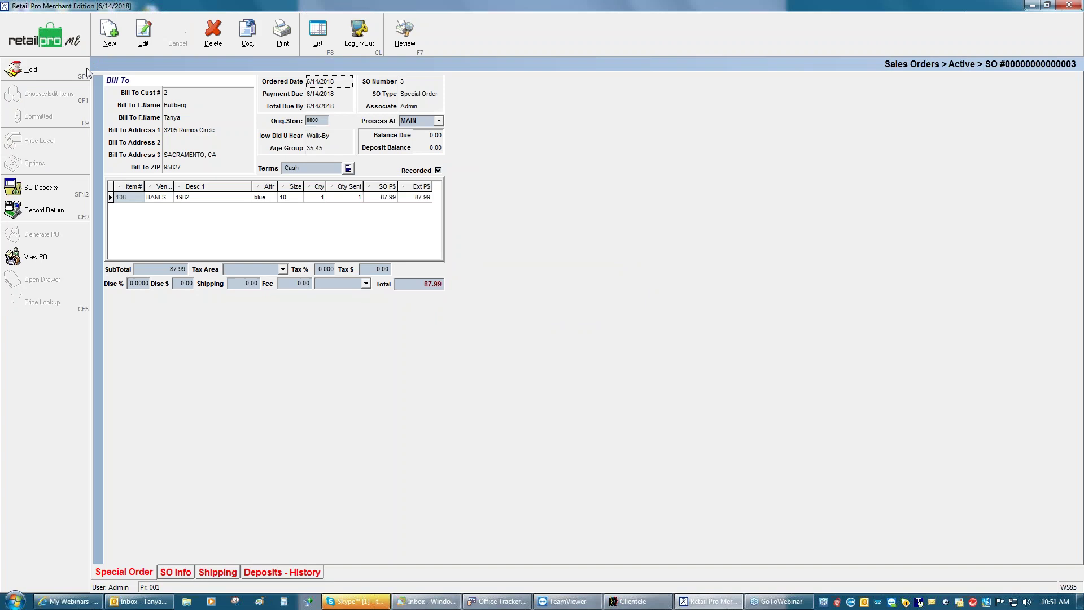
- Leave the active sales orders and open Workstation Preferences
{"action": "left_click", "coordinate": [61, 41]}
{"action": "left_click", "coordinate": [59, 40]}
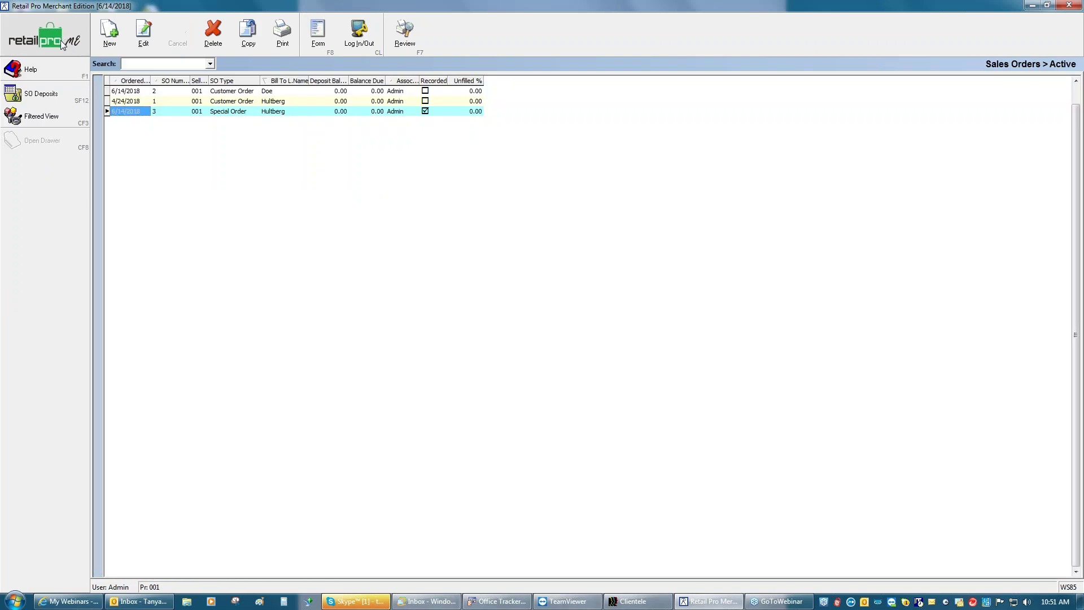
{"action": "left_click", "coordinate": [364, 45]}
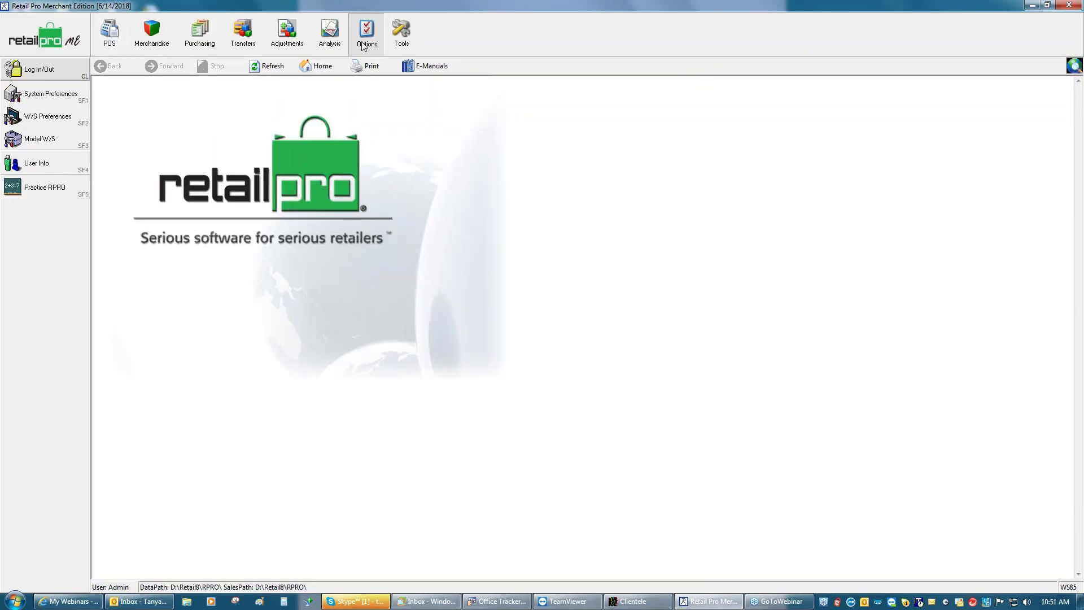
{"action": "left_click", "coordinate": [45, 117]}
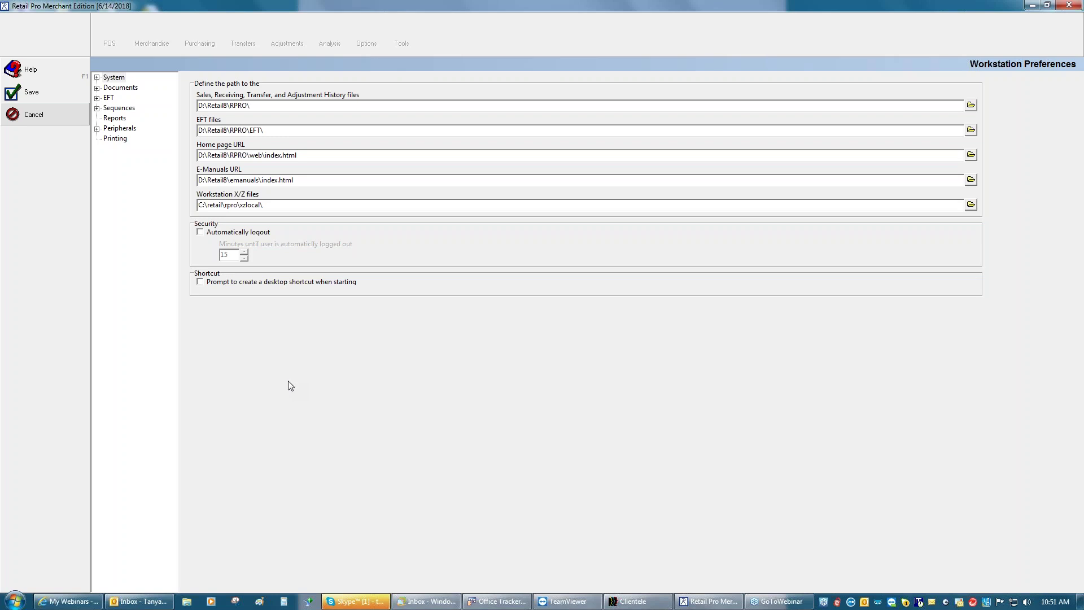
- In the Documents preferences, turn off Layaways as an allowed sales order type for this workstation
{"action": "left_click", "coordinate": [97, 88]}
{"action": "left_click", "coordinate": [119, 98]}
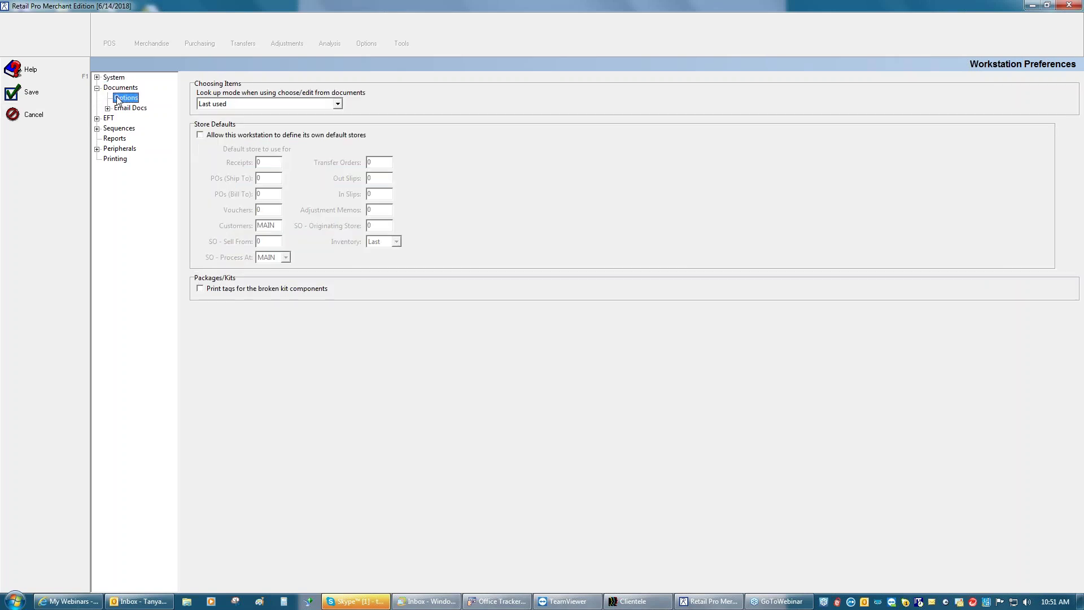
{"action": "left_click", "coordinate": [97, 78]}
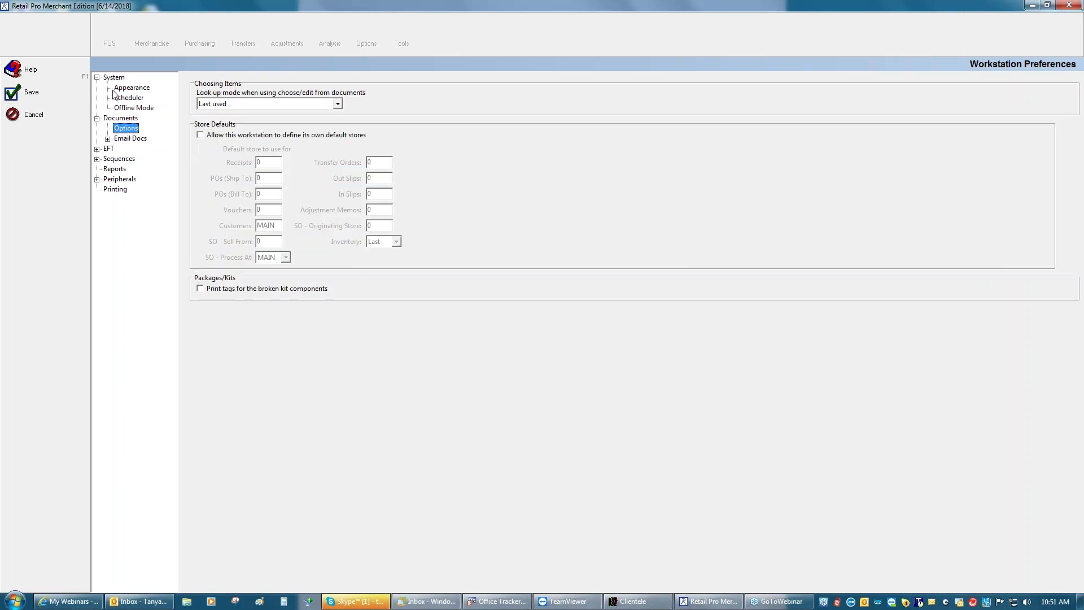
{"action": "left_click", "coordinate": [120, 88]}
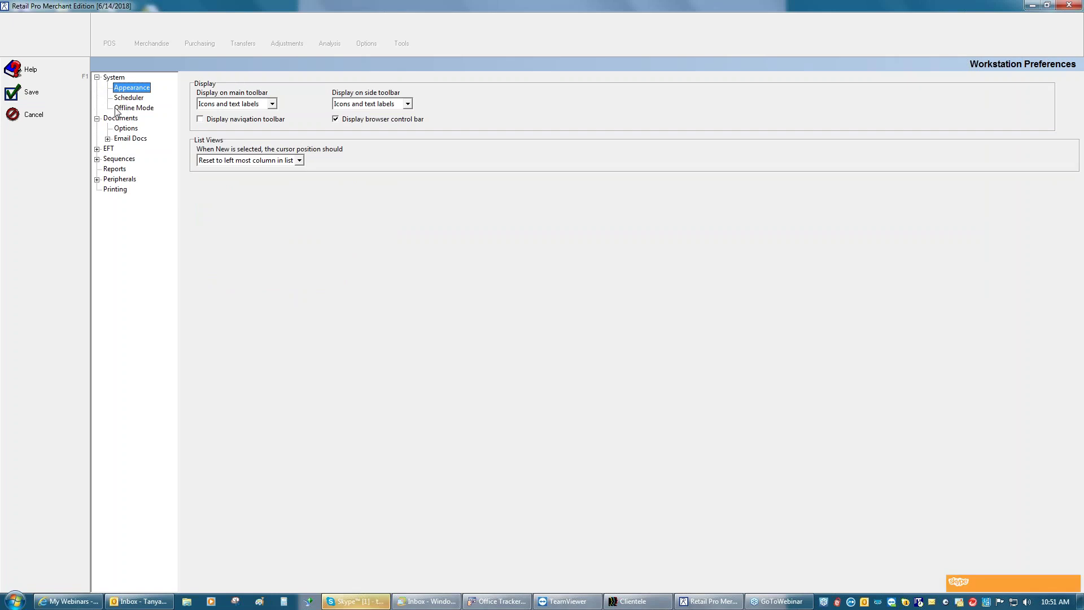
{"action": "left_click", "coordinate": [120, 118]}
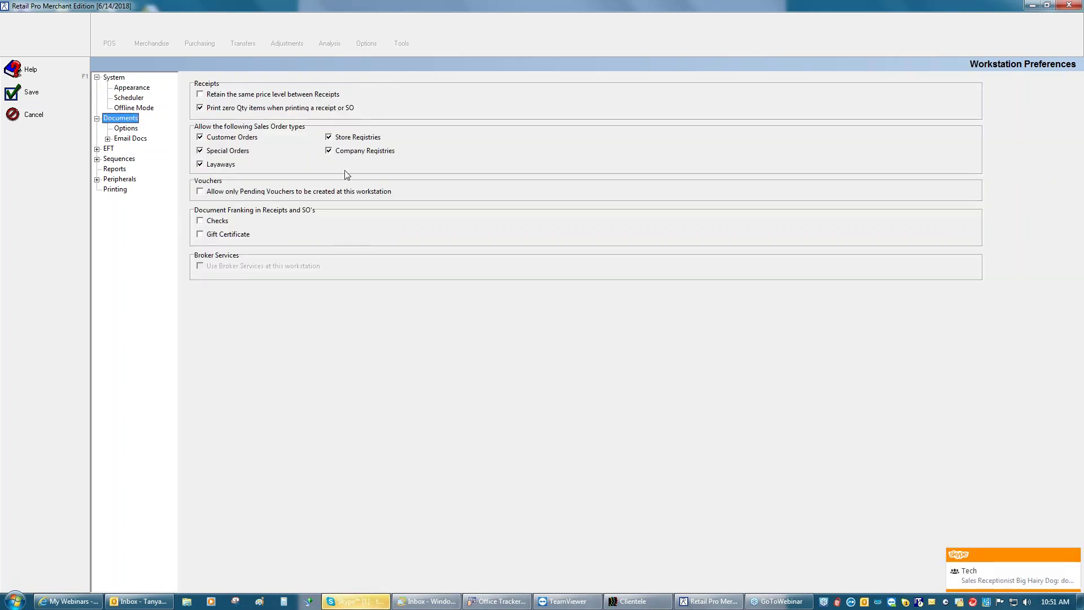
{"action": "left_click", "coordinate": [200, 165]}
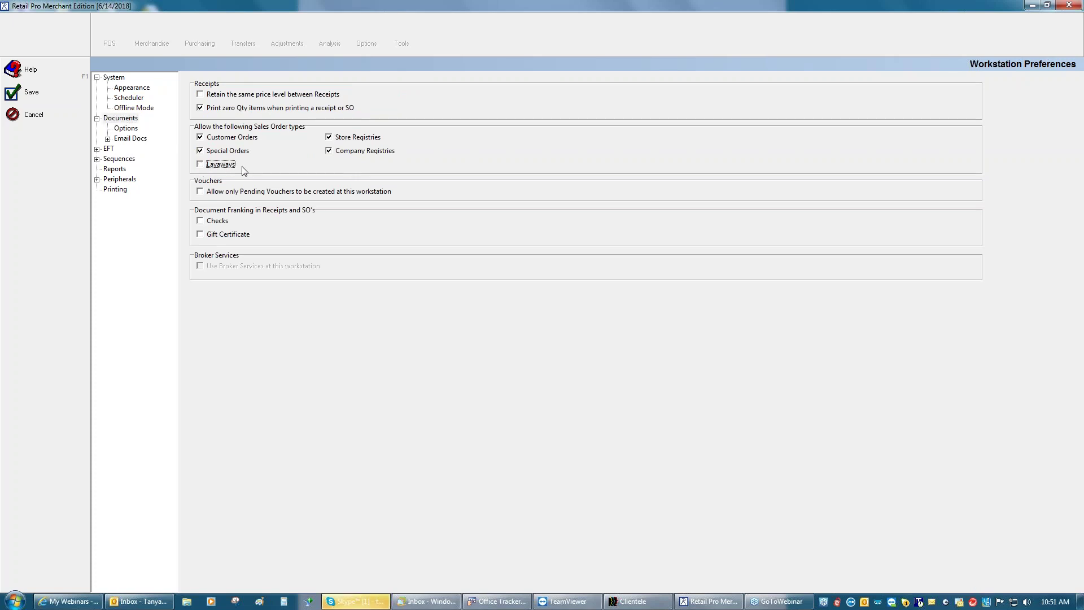
- Turn off Store Registries and Company Registries as allowed sales order types for this workstation and save the preferences
{"action": "left_click", "coordinate": [329, 137]}
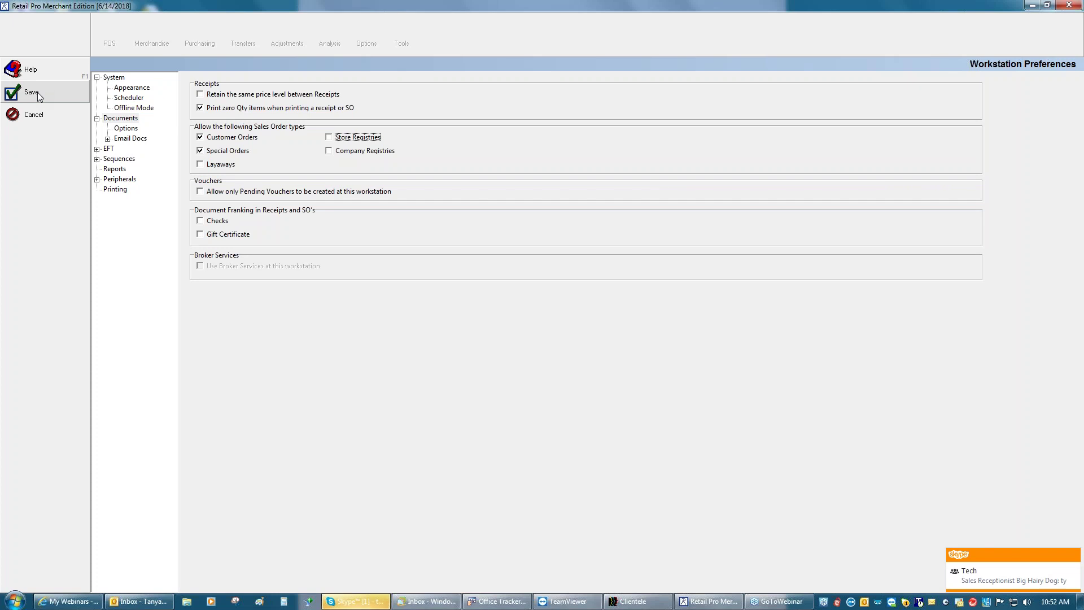
{"action": "left_click", "coordinate": [38, 95]}
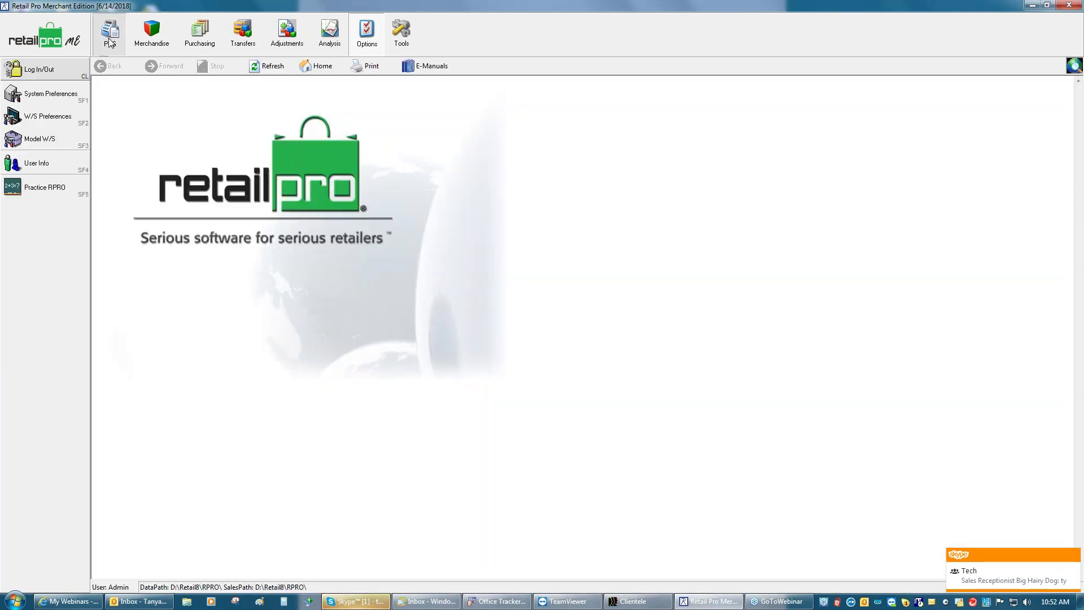
- Open the active sales orders, check which order types are offered for a new order, and cancel the type selection
{"action": "left_click", "coordinate": [110, 42]}
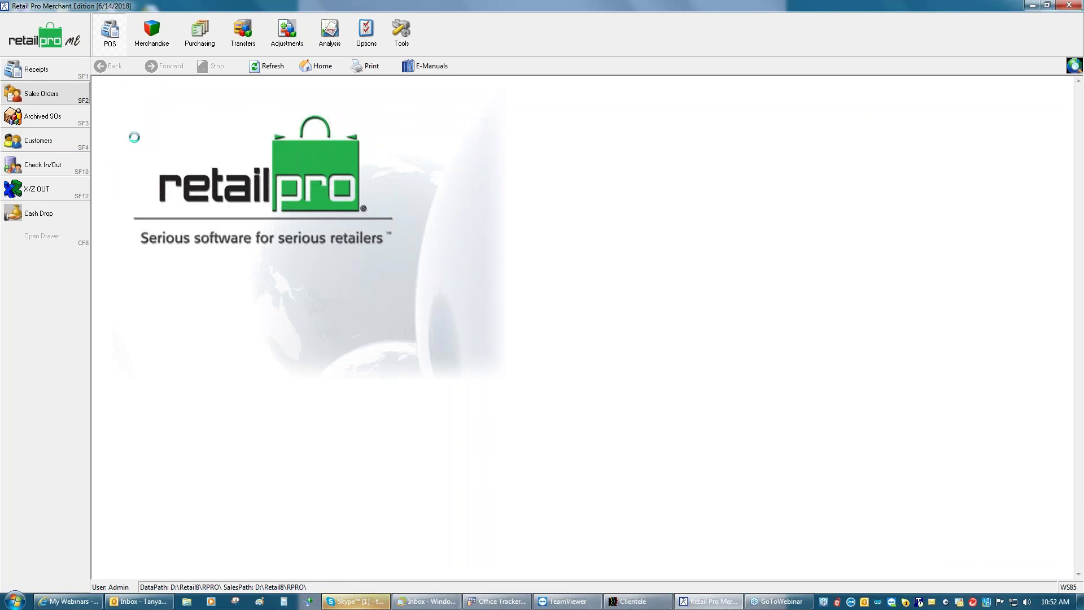
{"action": "left_click", "coordinate": [111, 44]}
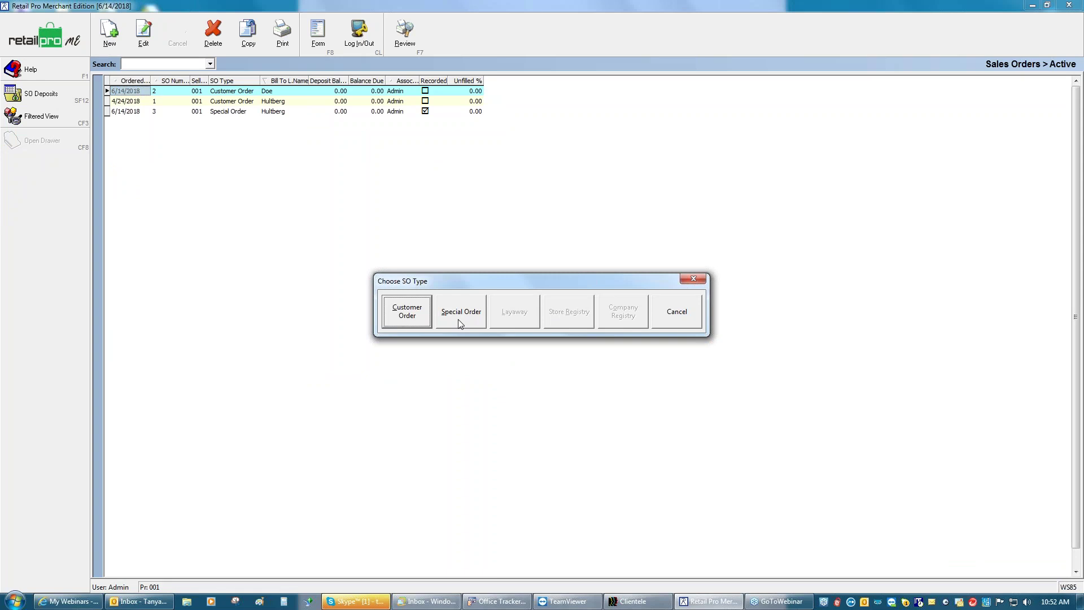
{"action": "left_click", "coordinate": [683, 317]}
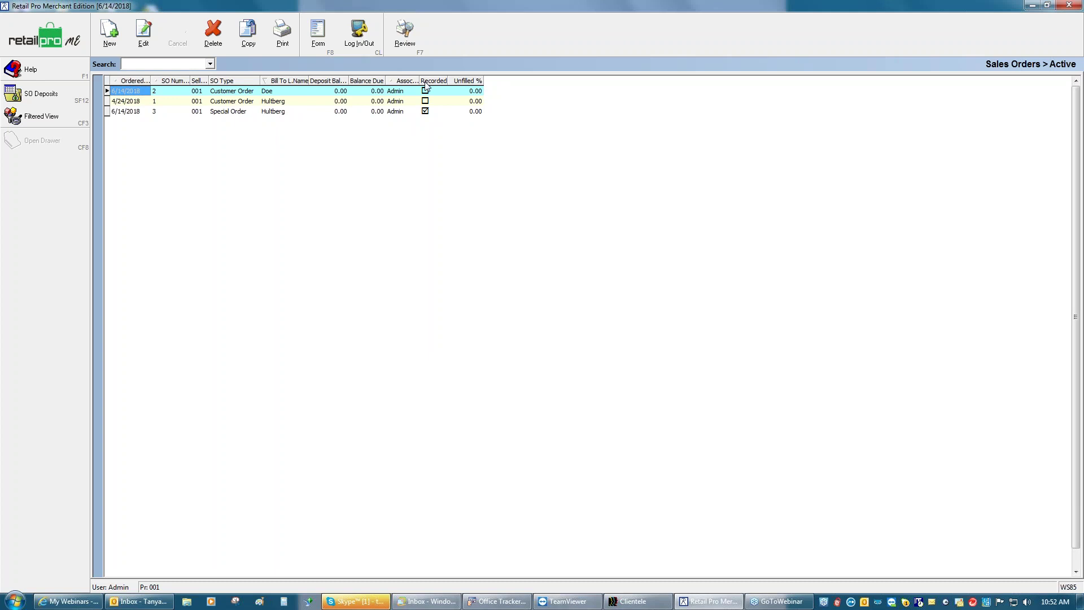
- Delete the recorded special order from the active sales orders and choose to archive it
{"action": "left_click", "coordinate": [433, 115]}
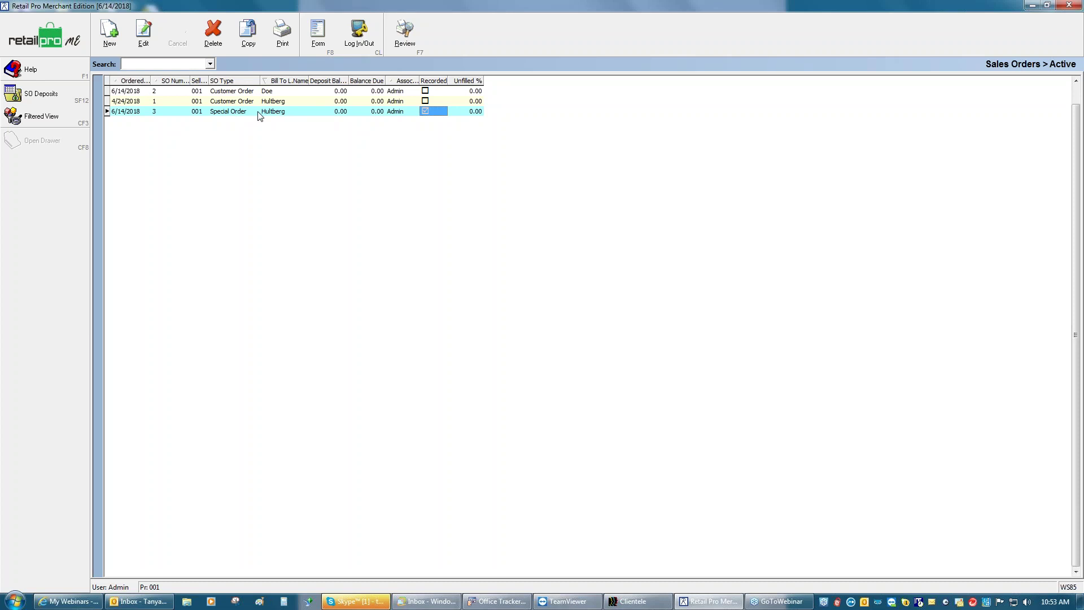
{"action": "left_click", "coordinate": [214, 37]}
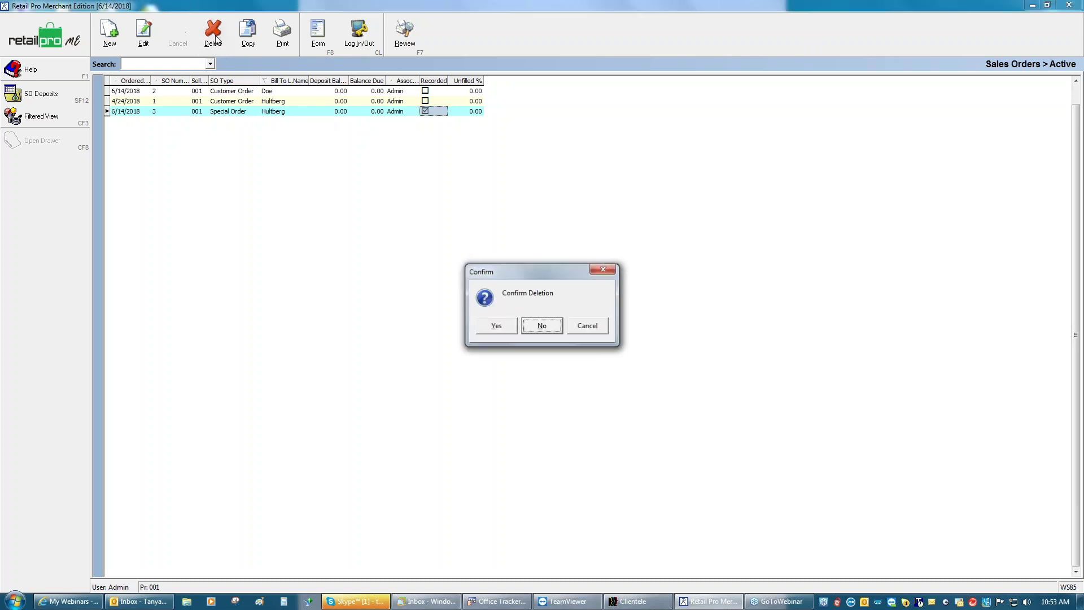
{"action": "left_click", "coordinate": [498, 329]}
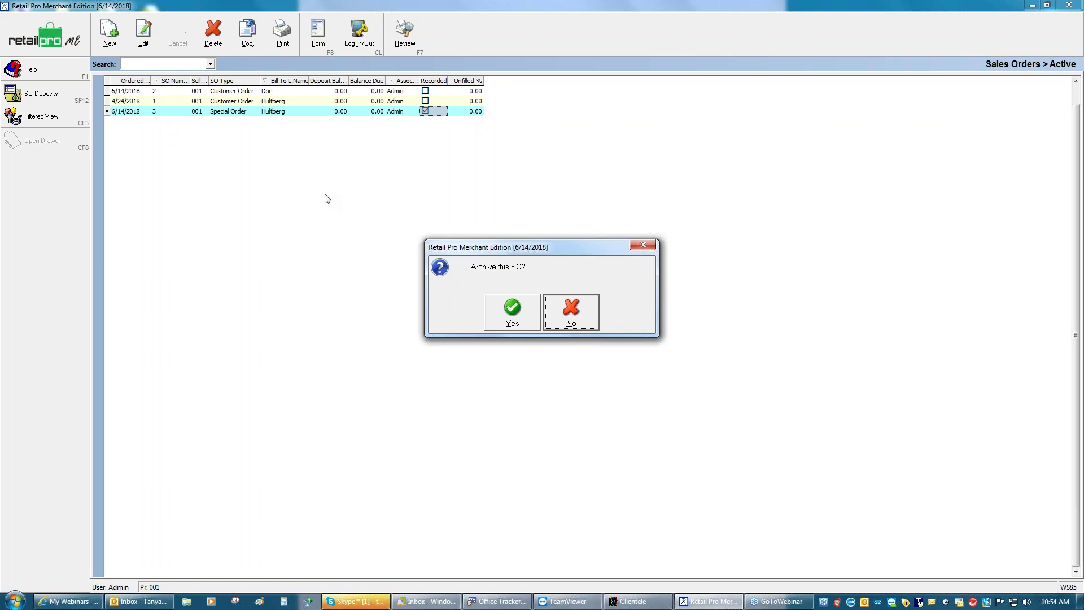
{"action": "left_click", "coordinate": [513, 312]}
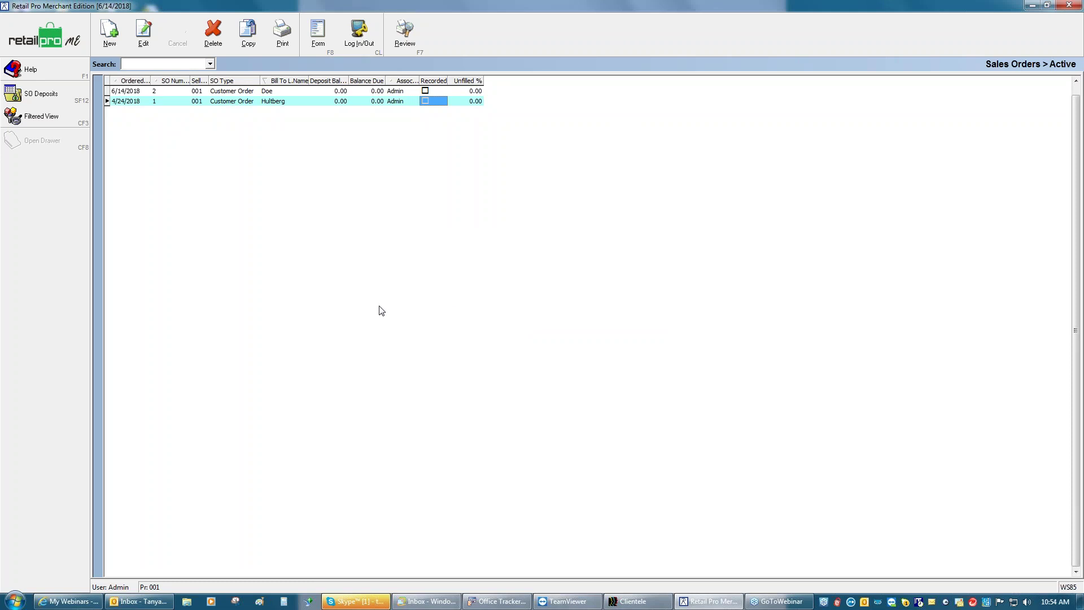
- Delete the customer order dated 6/14/2018 from the active sales orders, confirming both the deletion and archiving
{"action": "left_click", "coordinate": [224, 94]}
{"action": "left_click", "coordinate": [224, 102]}
{"action": "left_click", "coordinate": [226, 93]}
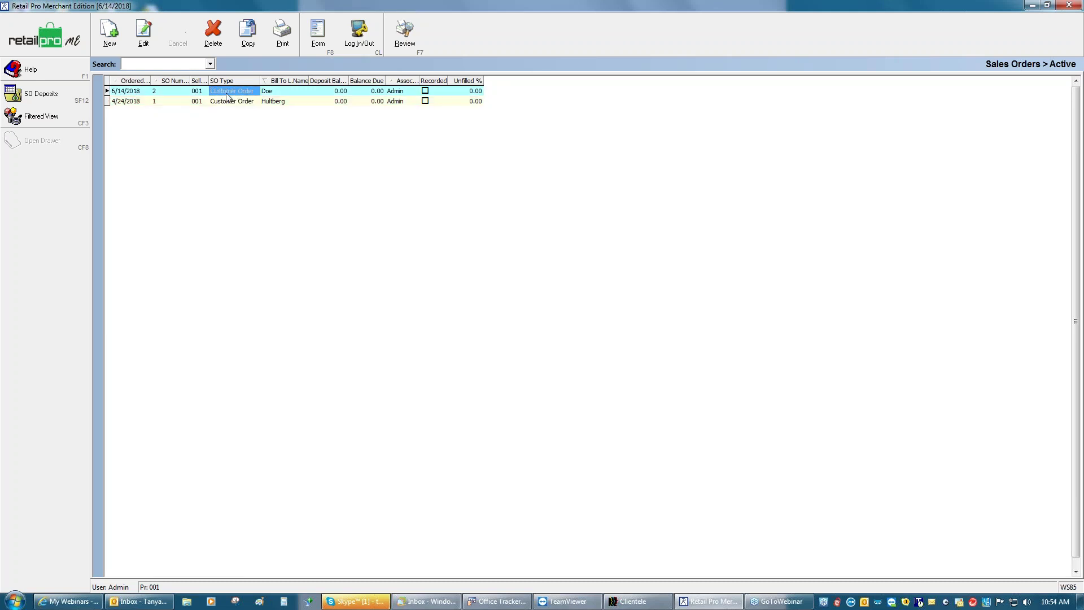
{"action": "left_click", "coordinate": [213, 31]}
{"action": "left_click", "coordinate": [491, 325]}
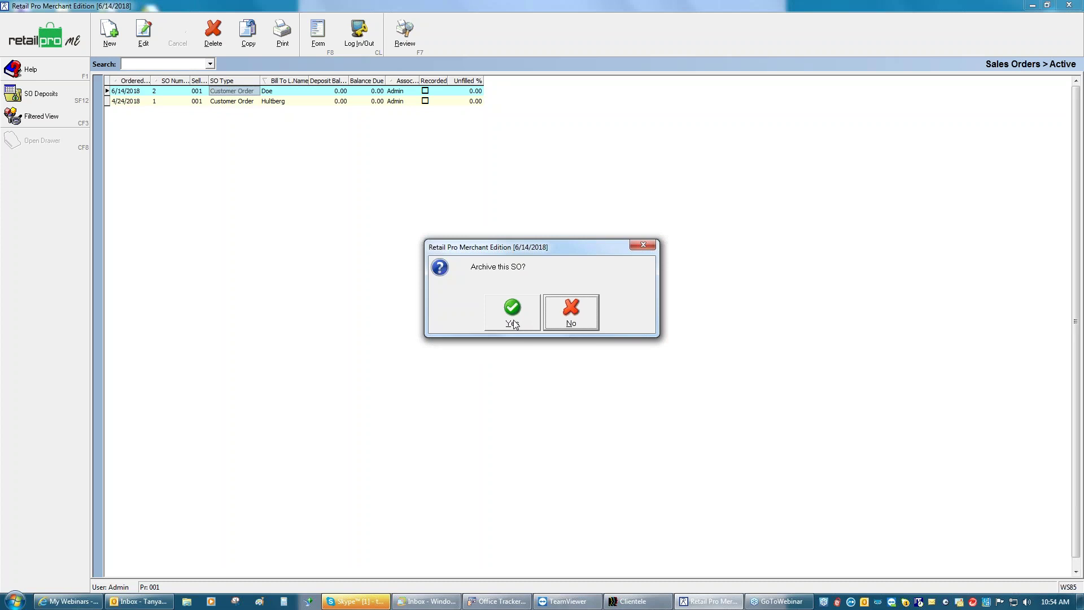
{"action": "left_click", "coordinate": [511, 310]}
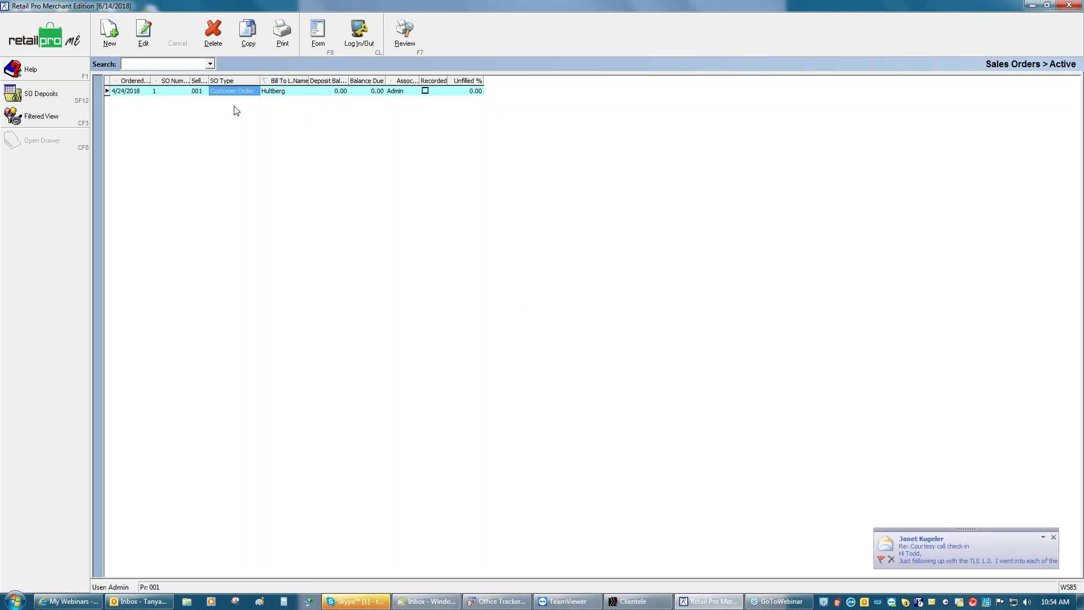
- Delete the remaining customer order dated 4/24/2018 and confirm that it should be archived
{"action": "left_click", "coordinate": [213, 33]}
{"action": "left_click", "coordinate": [513, 325]}
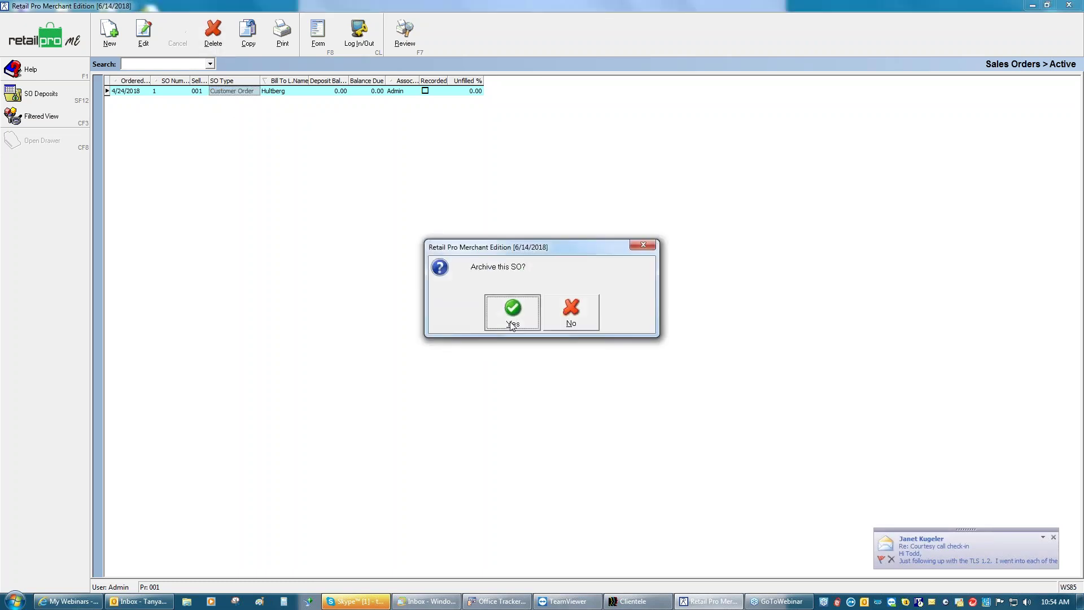
{"action": "left_click", "coordinate": [513, 316]}
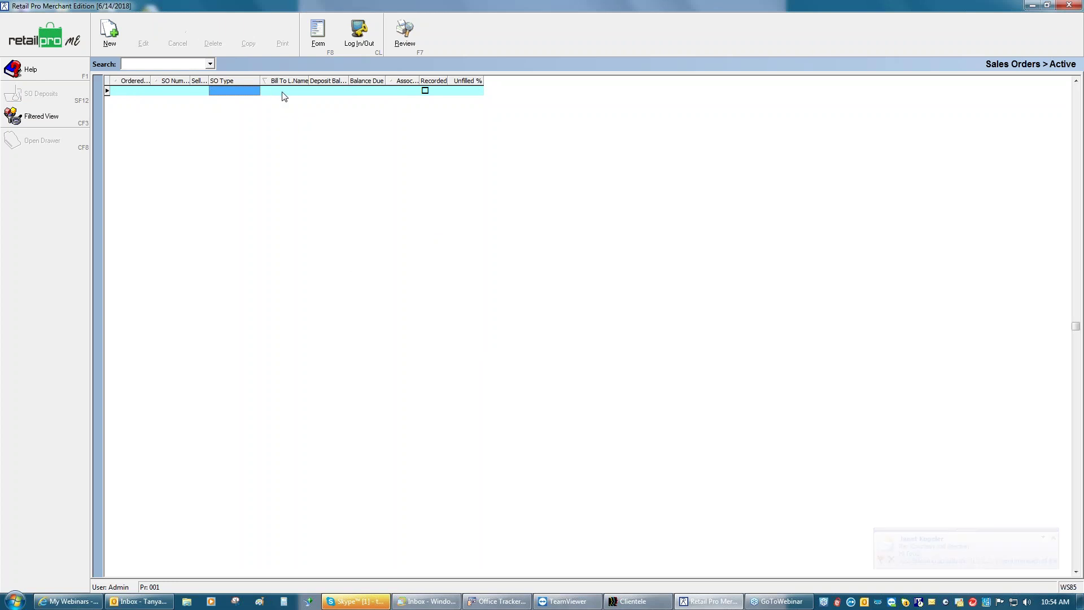